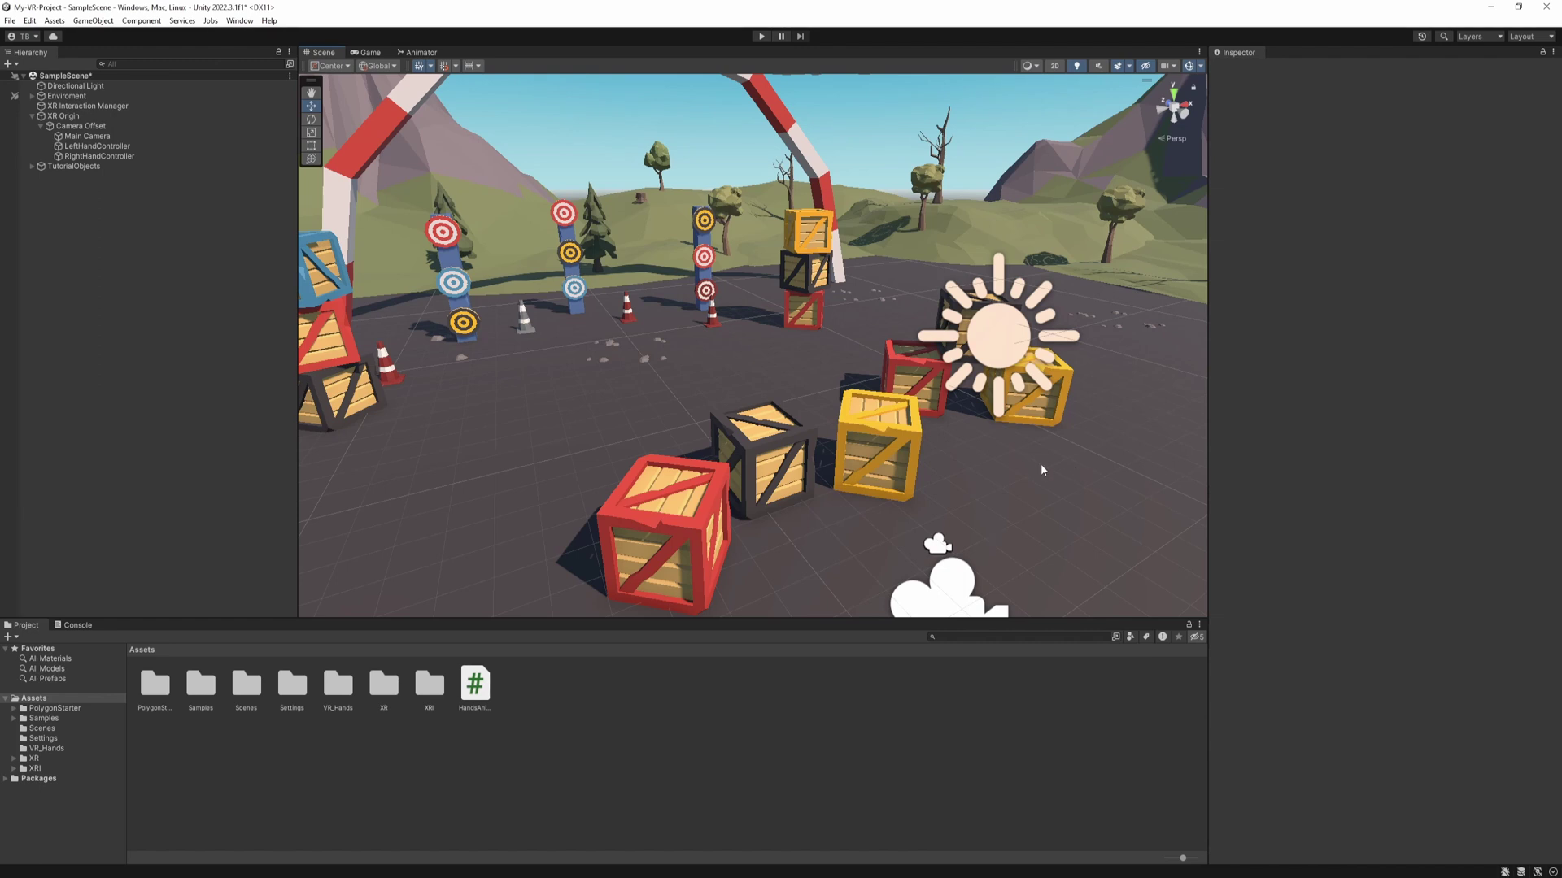
Step: Add an XR Direct Interactor component to both LeftHandController and RightHandController
{"action": "left_click", "coordinate": [135, 145]}
{"action": "left_click", "coordinate": [116, 155], "text": "shift"}
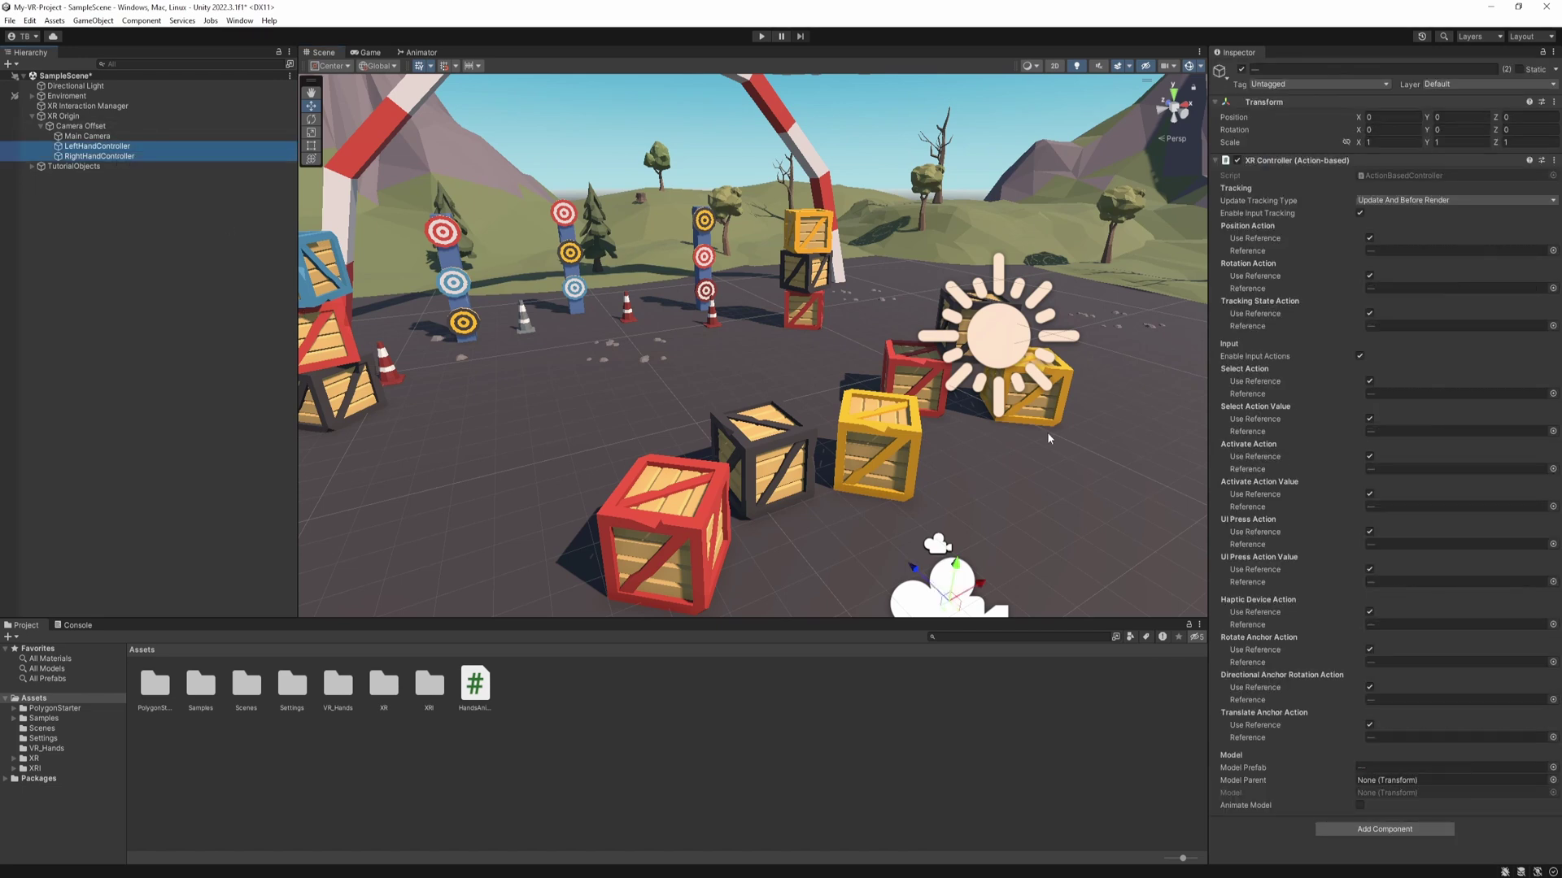
{"action": "left_click", "coordinate": [1383, 829]}
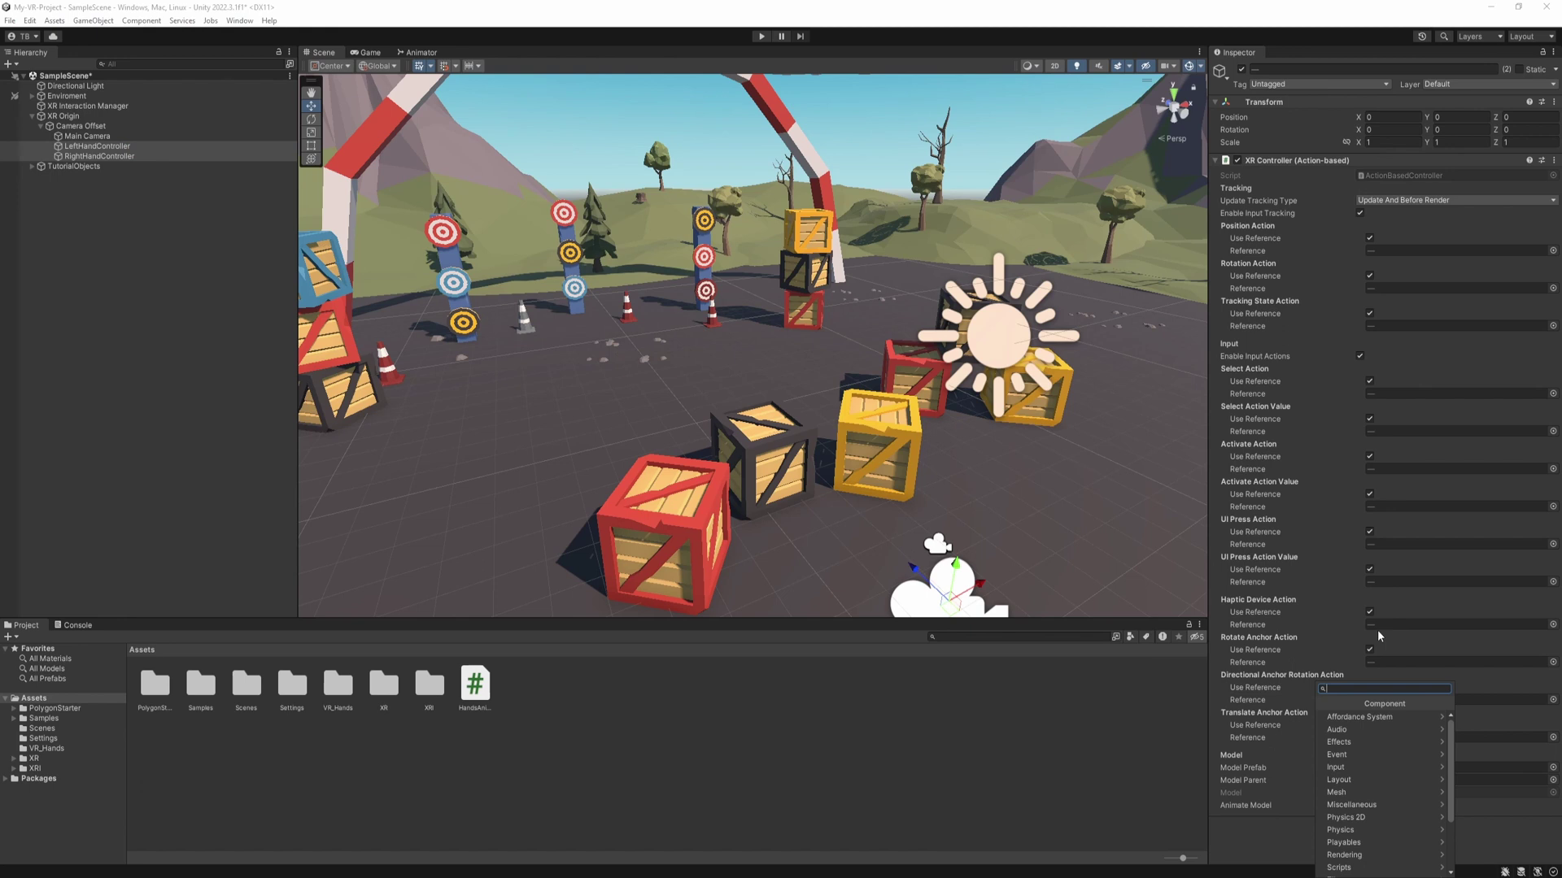
{"action": "type", "text": "xr dir"}
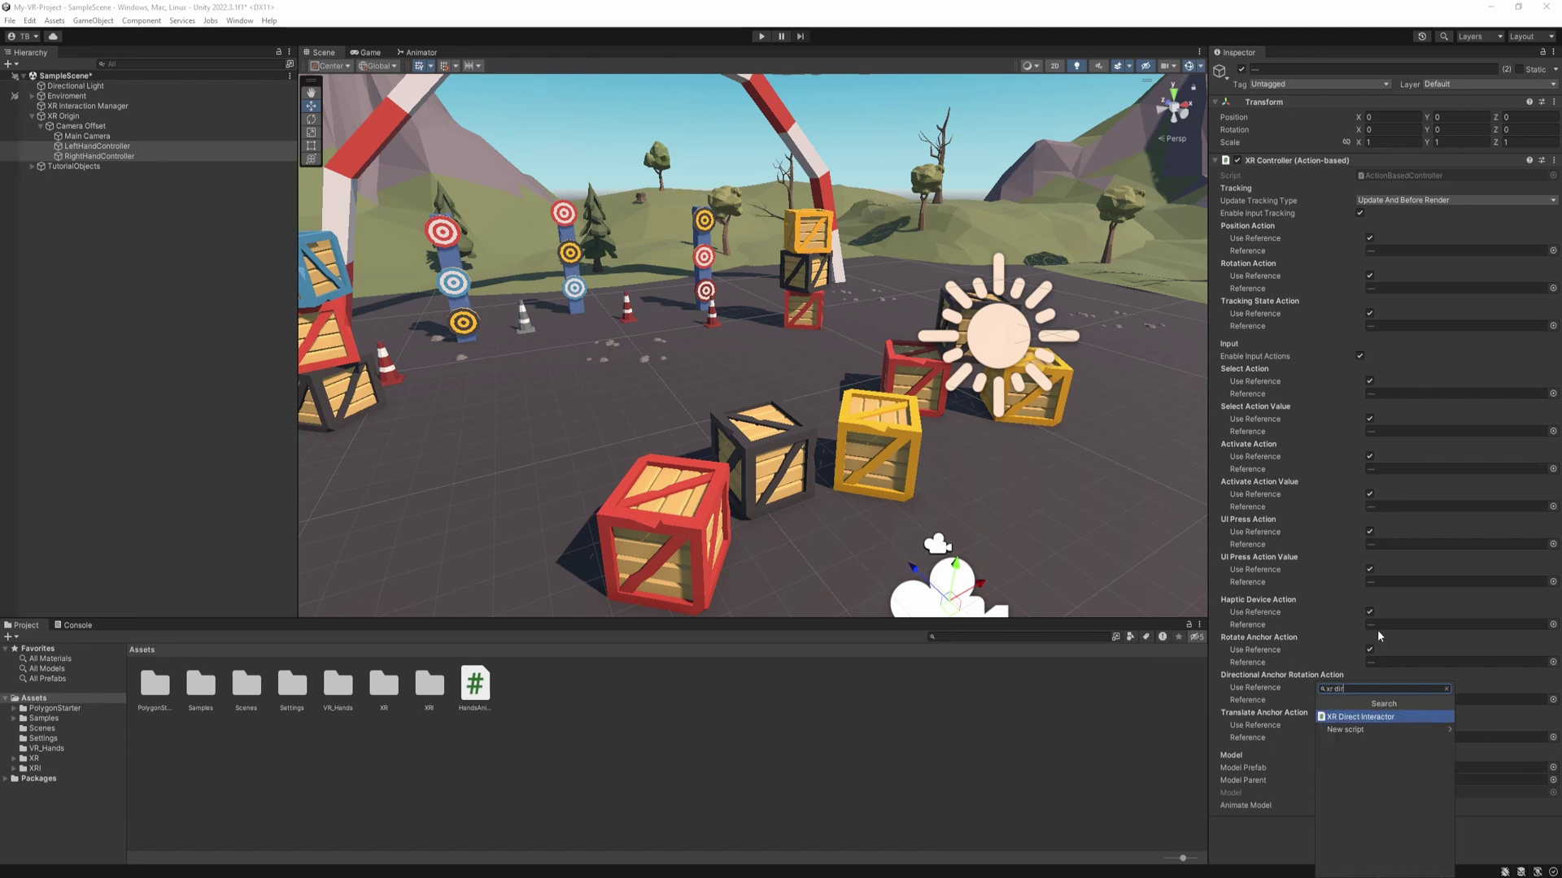
{"action": "key", "text": "Return"}
Step: Add a Sphere Collider with a radius of 0.1 to both hand controllers
{"action": "scroll", "coordinate": [1358, 732], "scroll_direction": "down", "scroll_amount": 5}
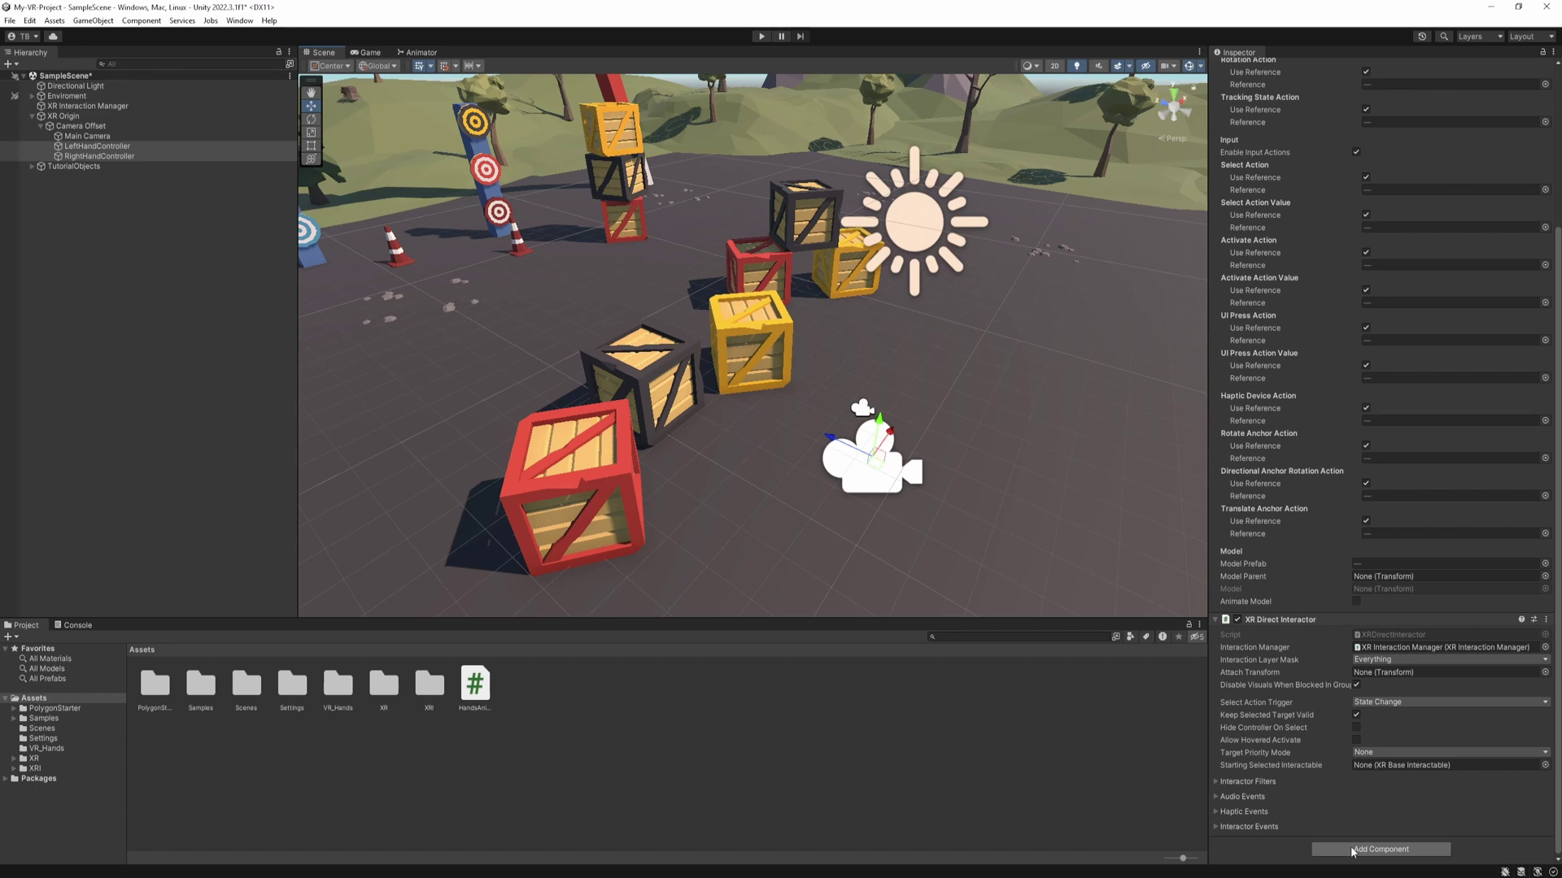
{"action": "left_click", "coordinate": [1353, 851]}
{"action": "type", "text": "sphe"}
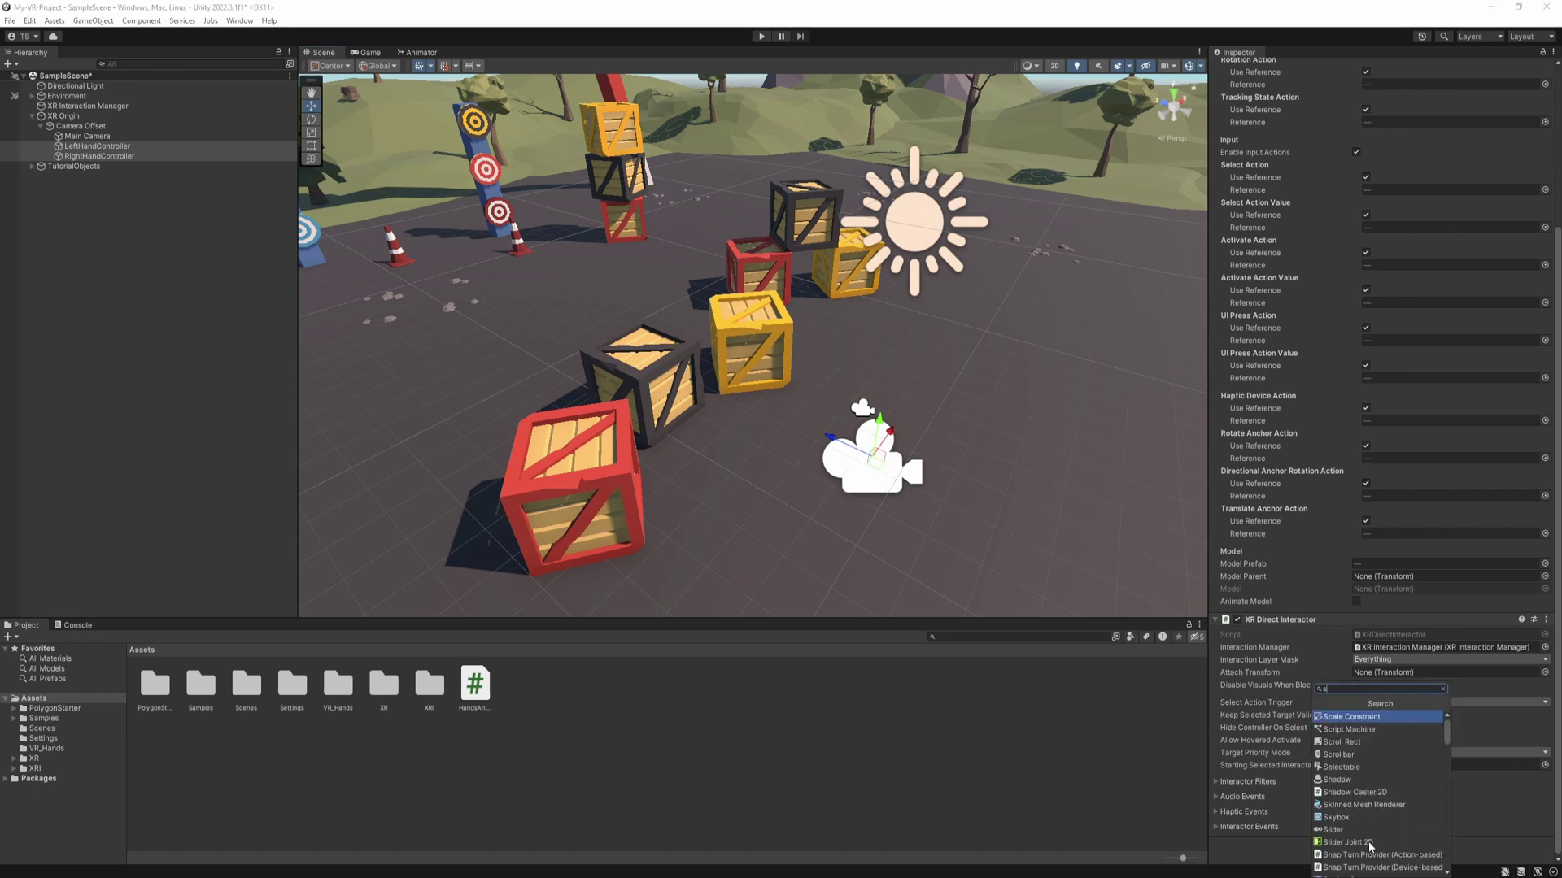
{"action": "key", "text": "Return"}
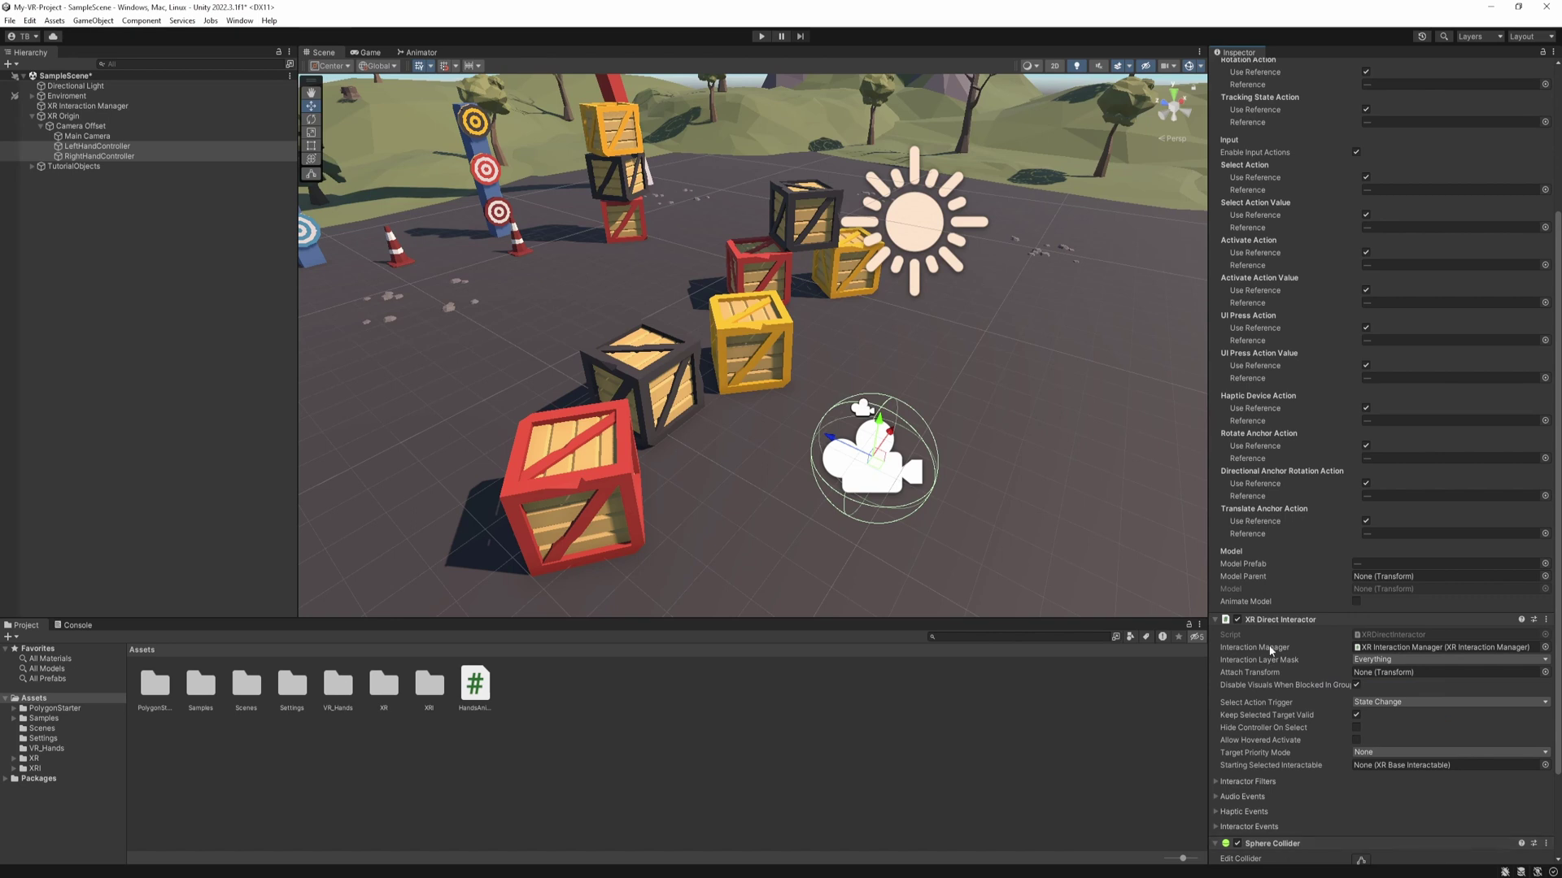
{"action": "scroll", "coordinate": [1333, 662], "scroll_direction": "down", "scroll_amount": 3}
{"action": "left_click", "coordinate": [1373, 814]}
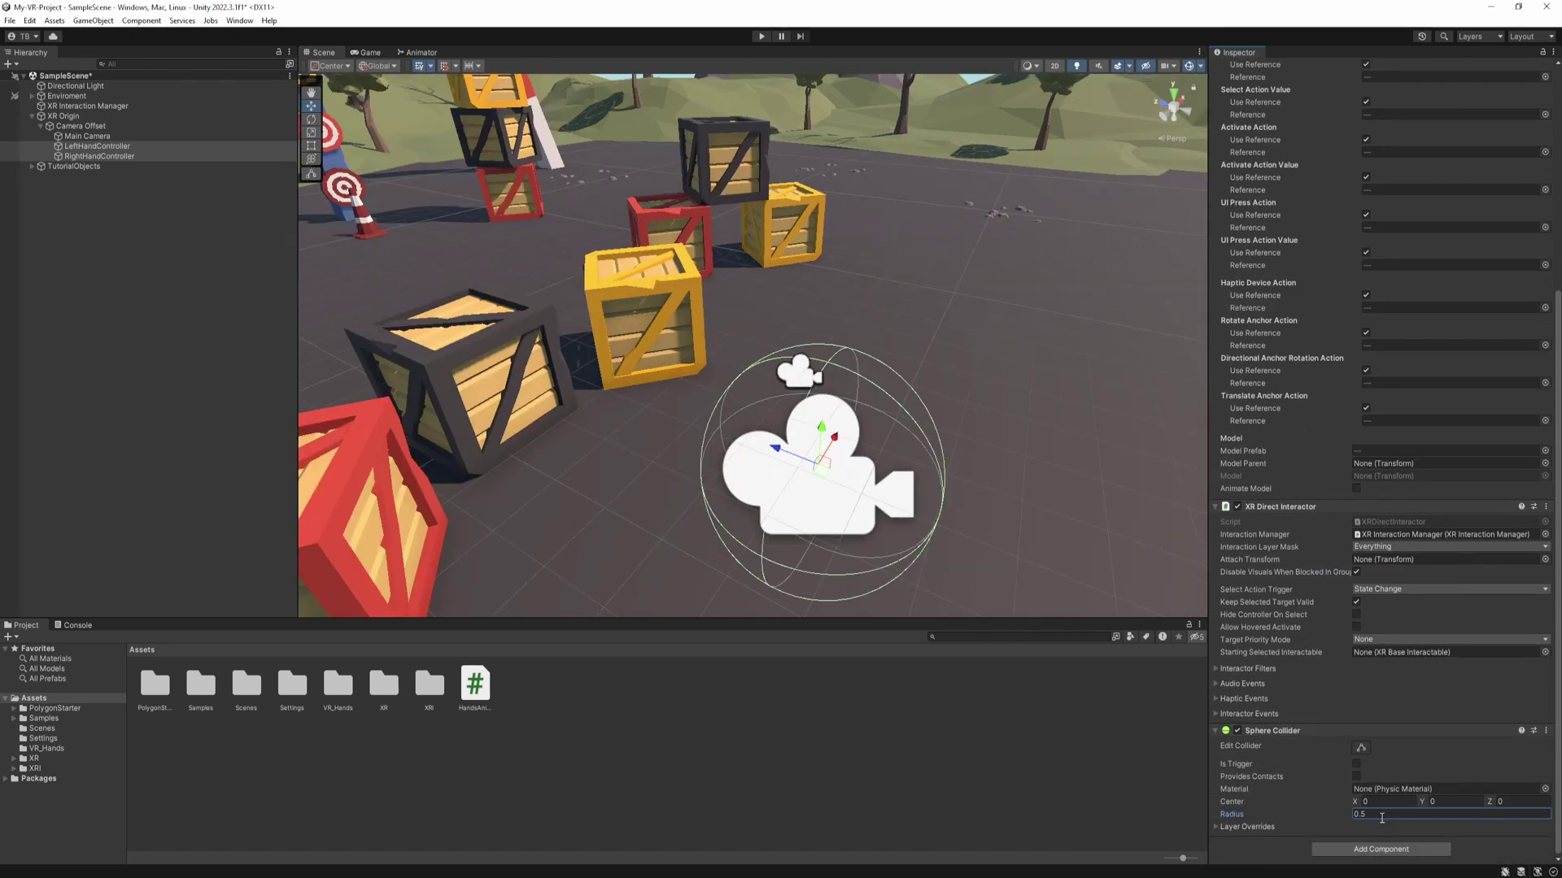
{"action": "type", "text": "0"}
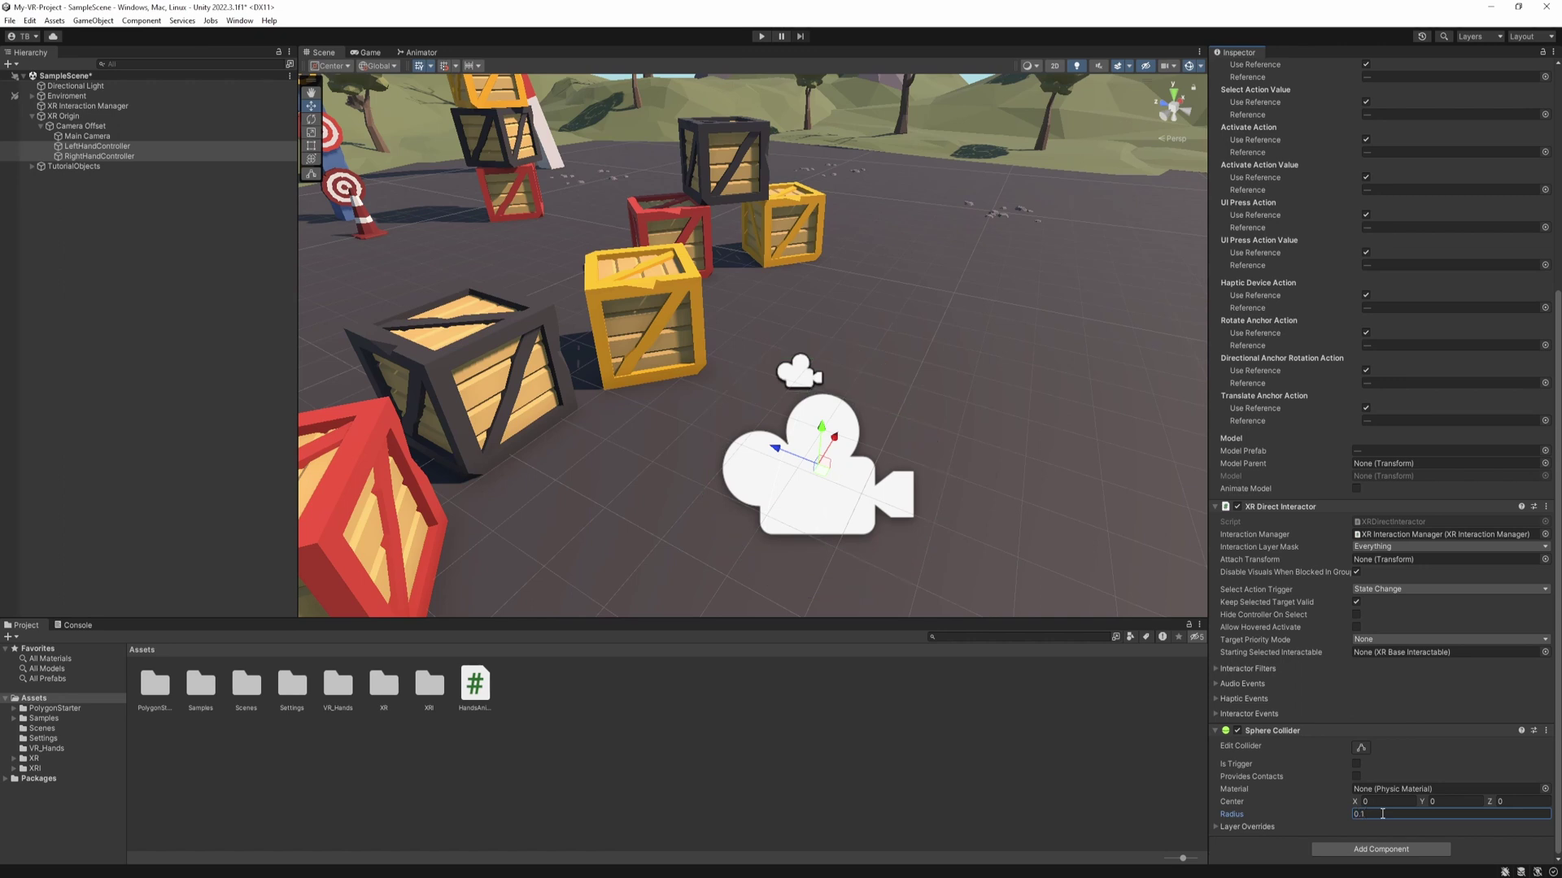
{"action": "key", "text": "Return"}
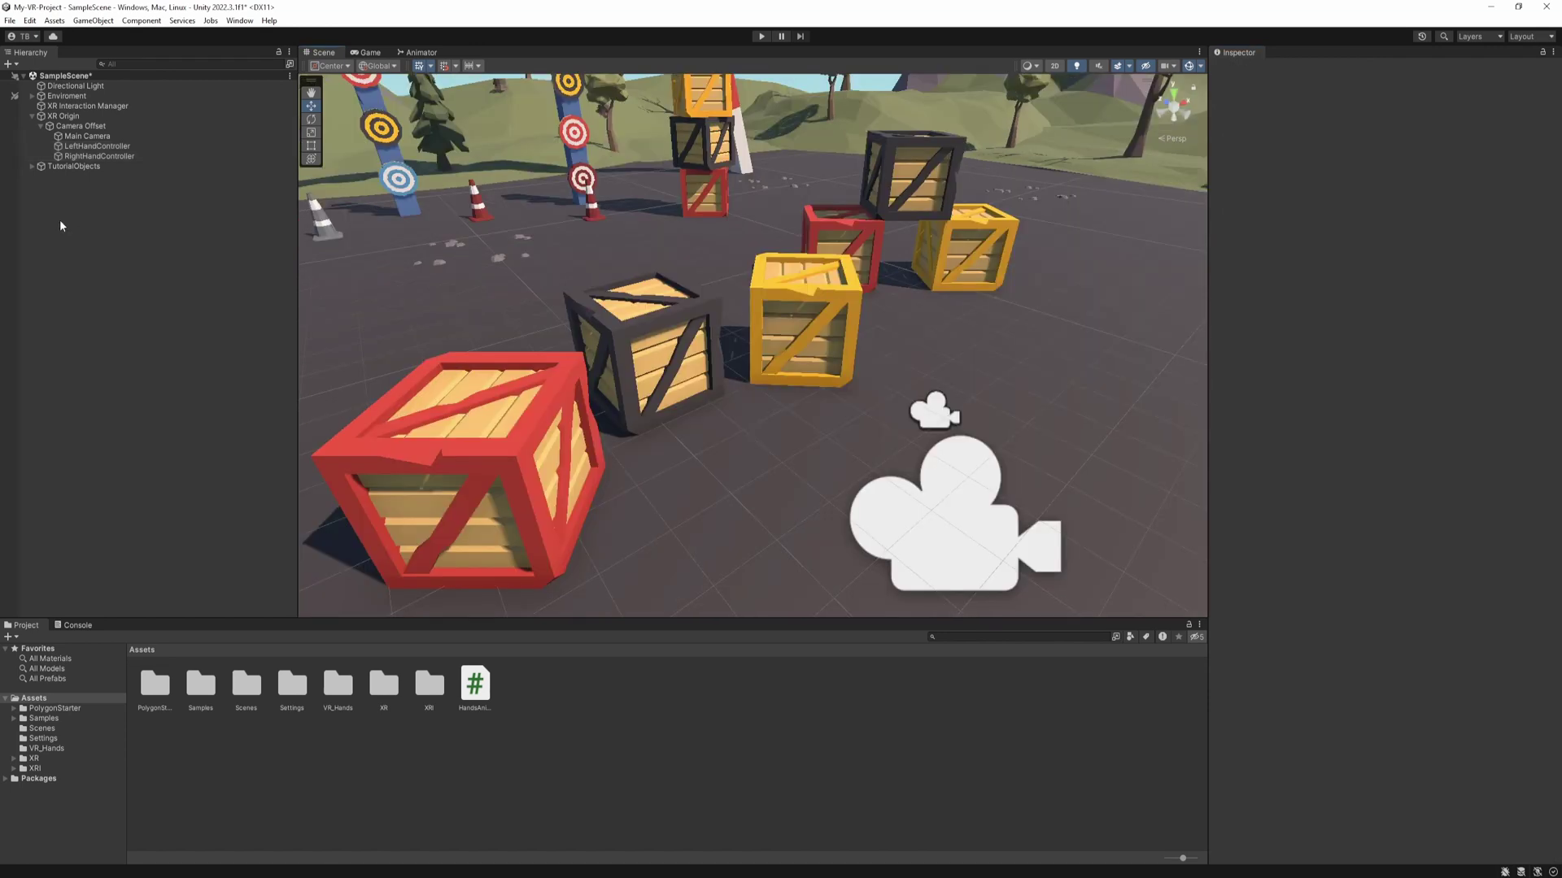
Step: Create a 3D cube at the root of the scene and reset its transform
{"action": "right_click", "coordinate": [44, 218]}
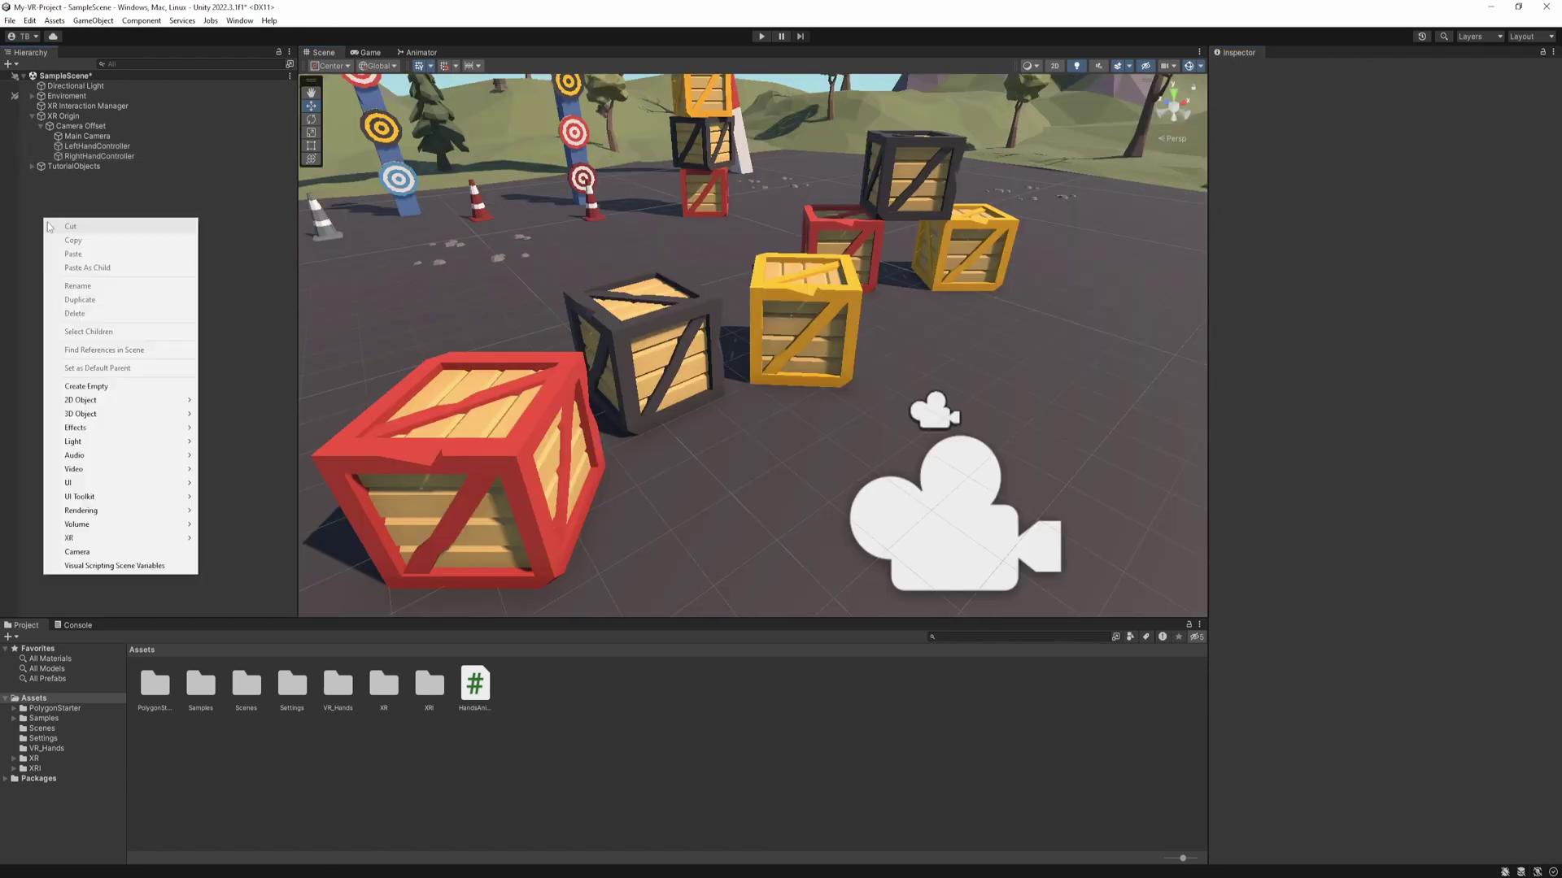
{"action": "mouse_move", "coordinate": [138, 413]}
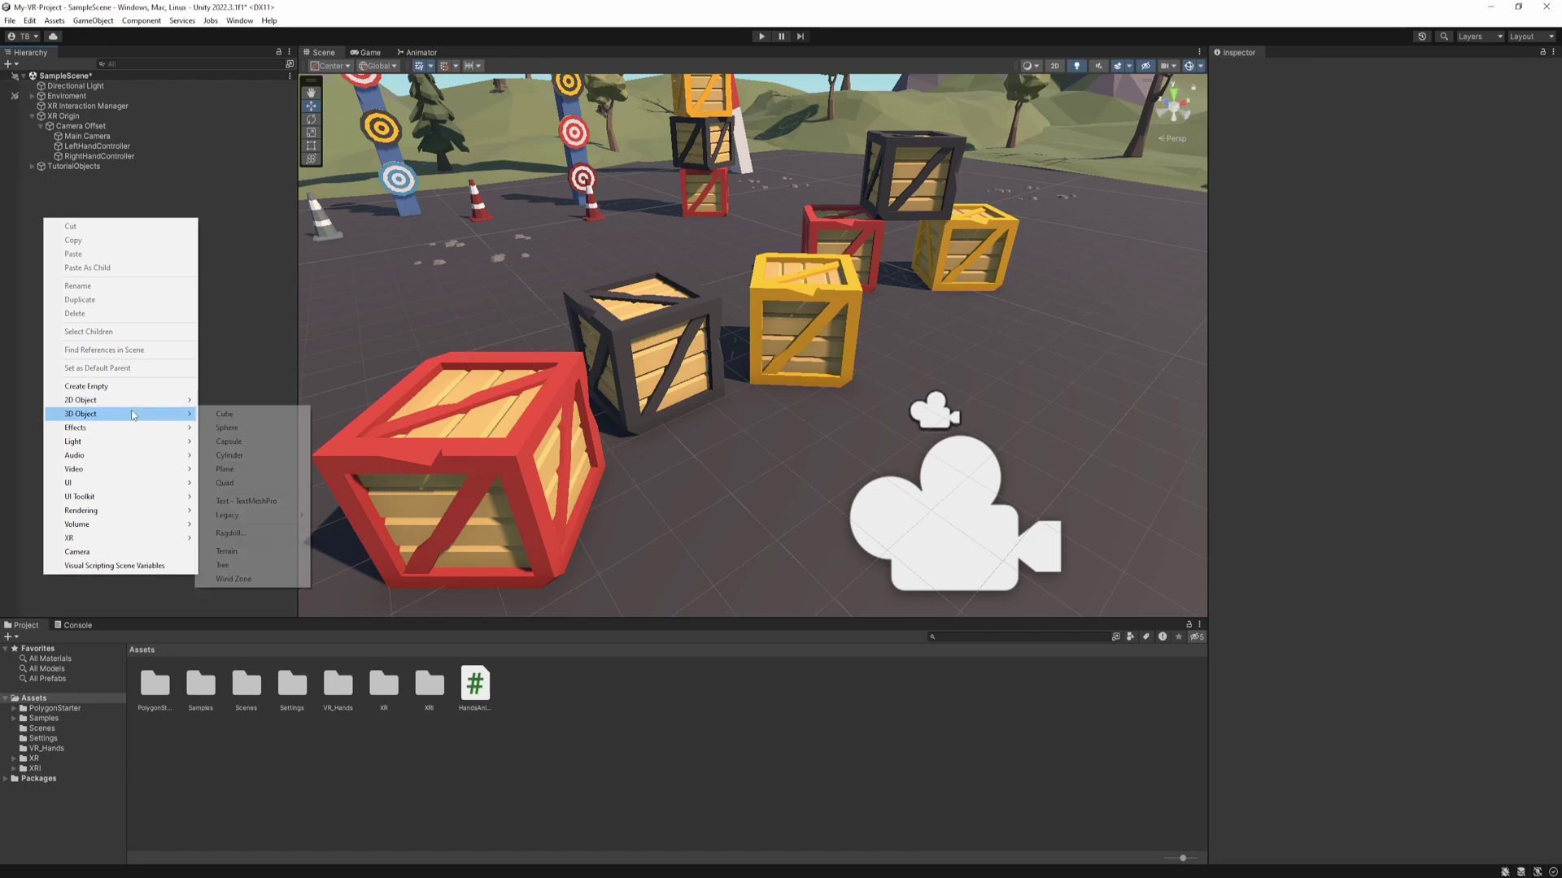
{"action": "left_click", "coordinate": [259, 417]}
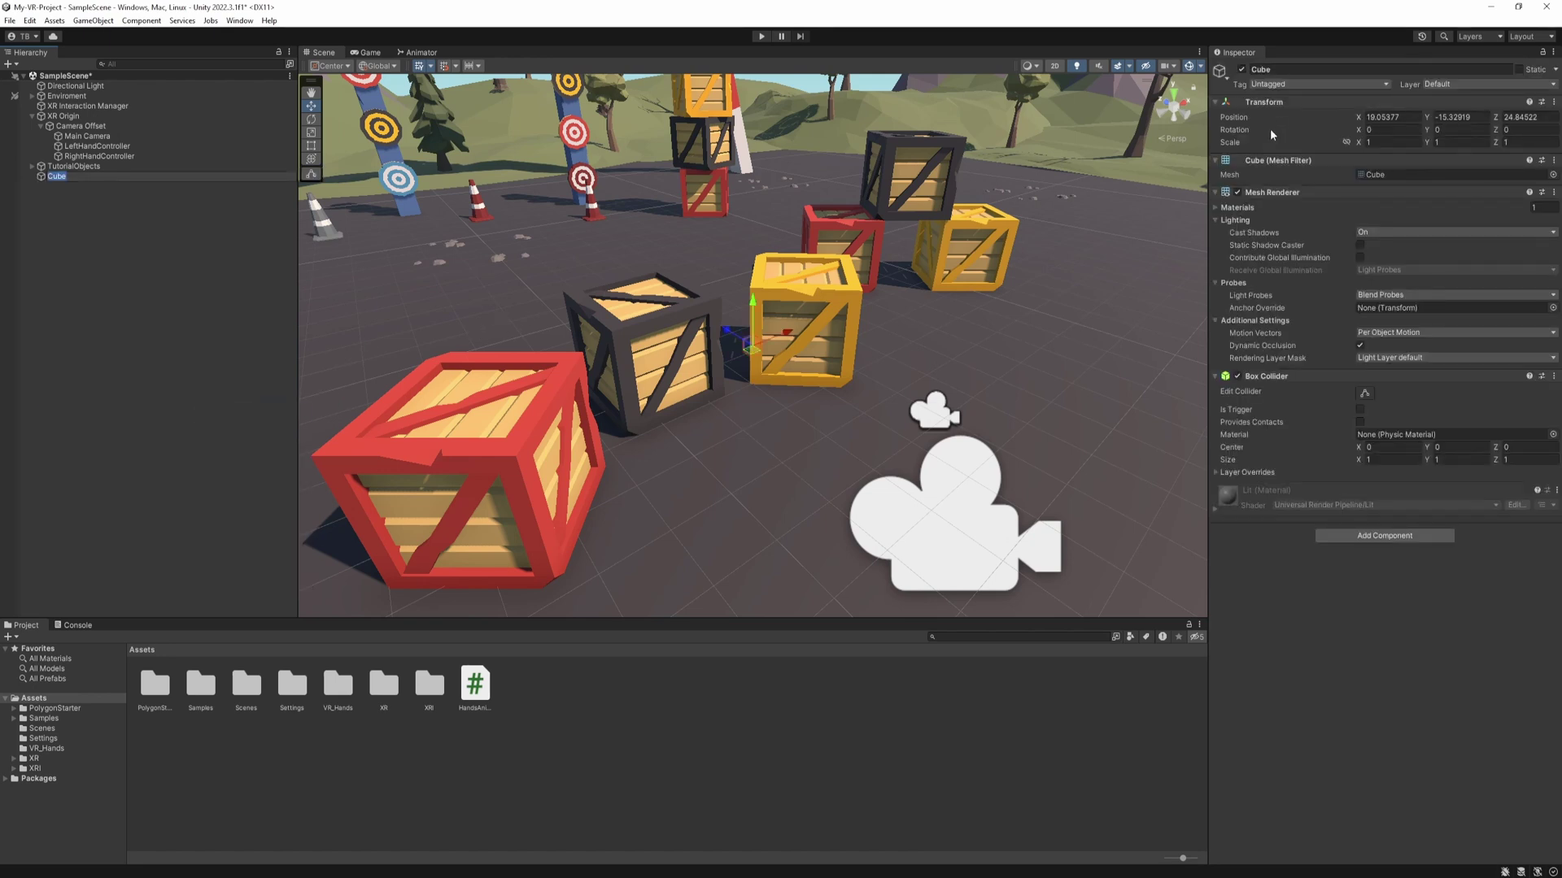
{"action": "right_click", "coordinate": [1265, 101]}
{"action": "left_click", "coordinate": [1295, 108]}
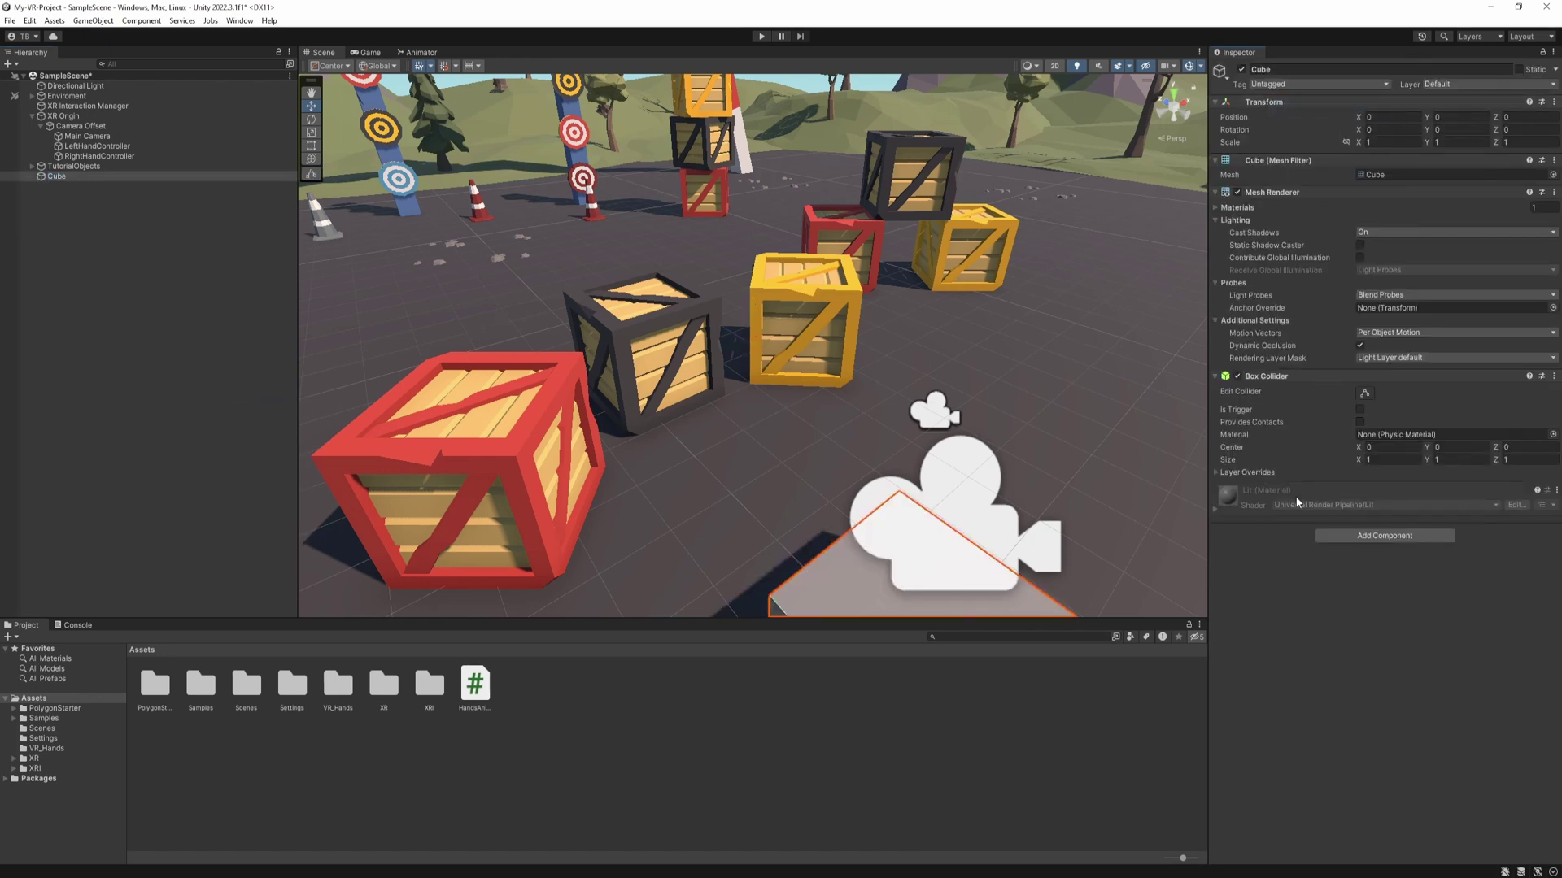
Step: Scale the cube to 0.1 on all axes and move it onto the black crate, at about X -0.14, Y 1.12, Z 2.69
{"action": "left_click", "coordinate": [1391, 143]}
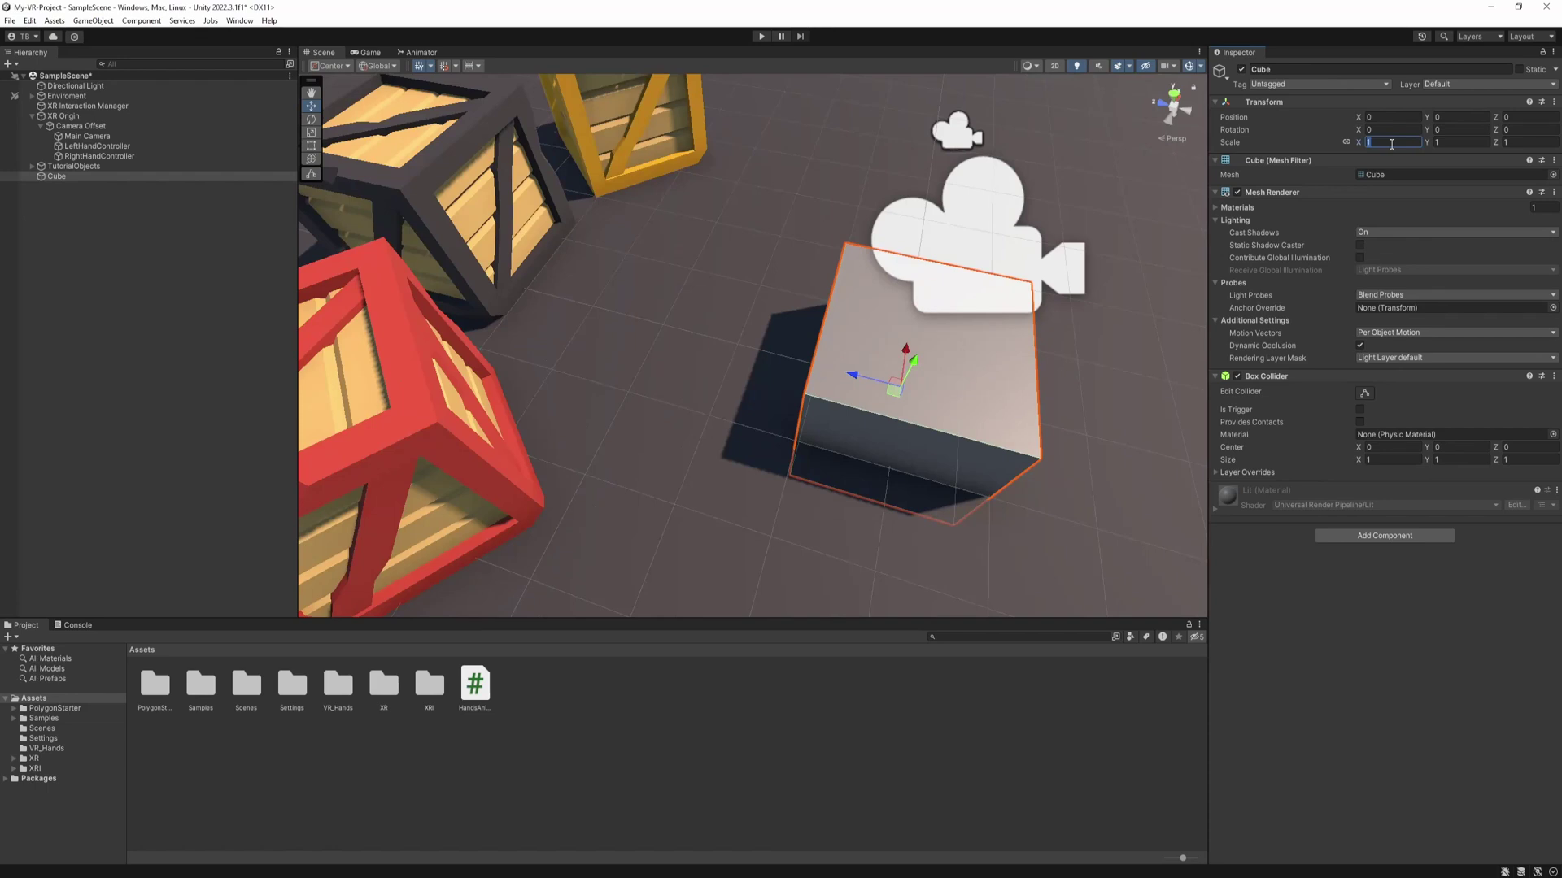
{"action": "type", "text": "0.1"}
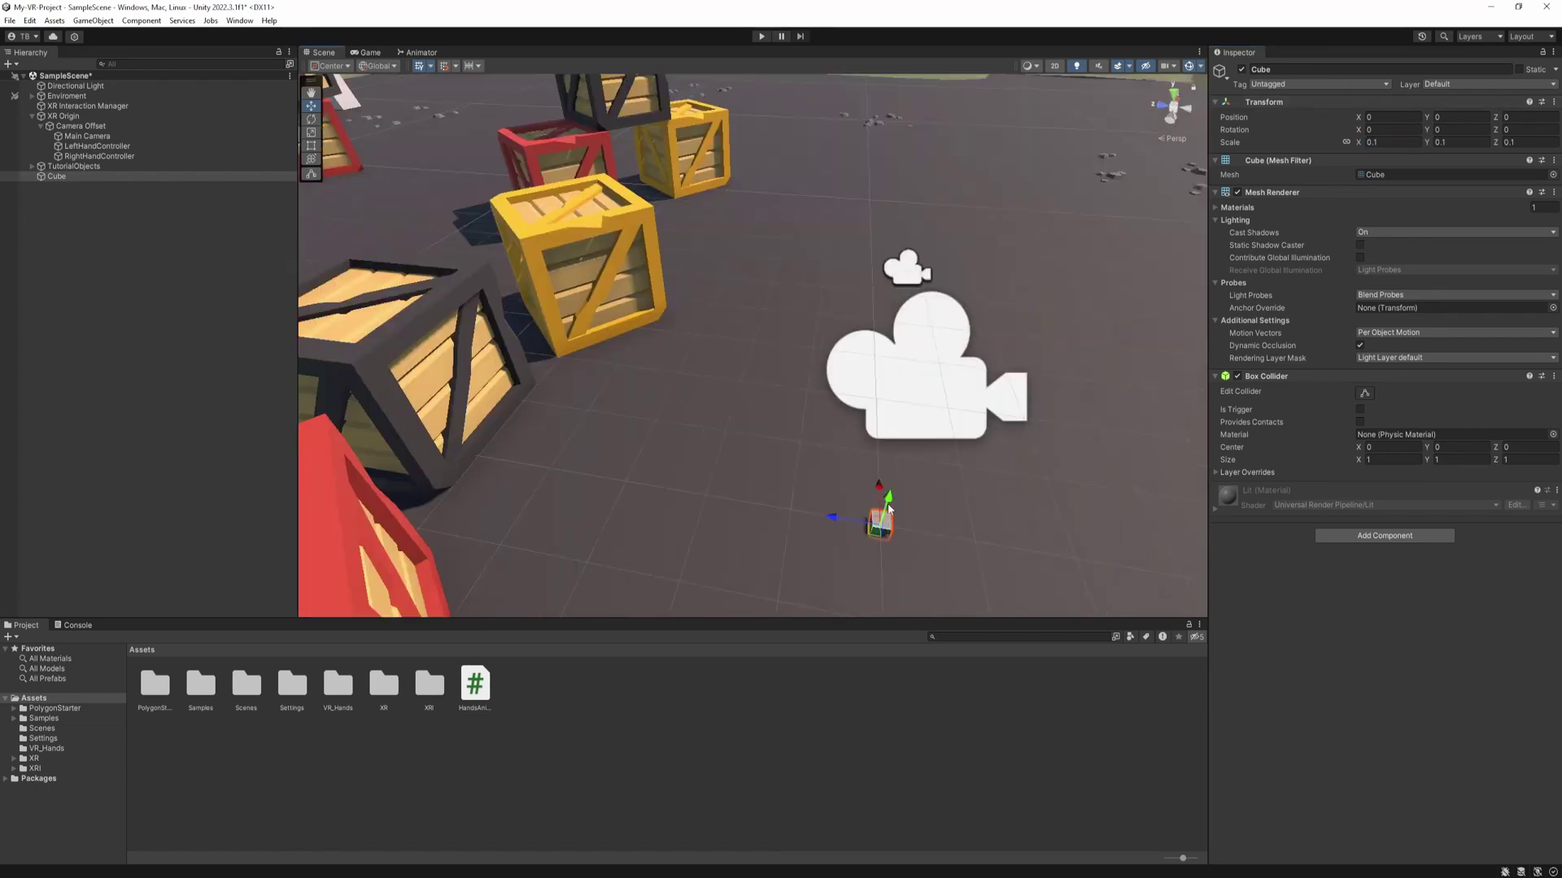
{"action": "left_click_drag", "start_coordinate": [891, 513], "coordinate": [996, 301]}
{"action": "key", "text": "f"}
{"action": "left_click_drag", "start_coordinate": [651, 340], "coordinate": [610, 340]}
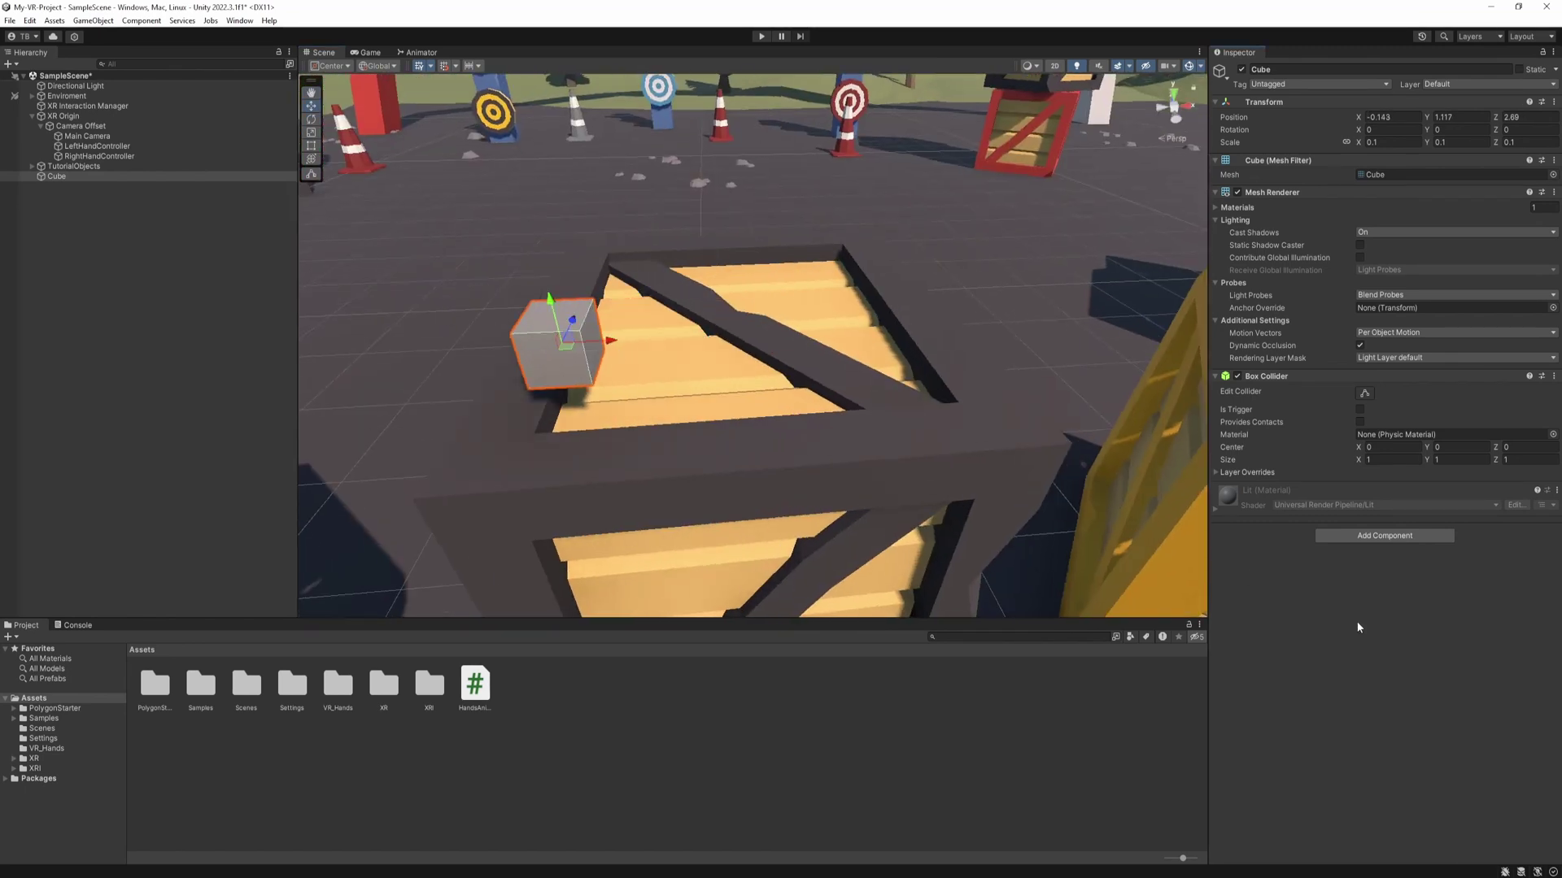
Step: Add an XR Grab Interactable component to the cube
{"action": "left_click", "coordinate": [1380, 537]}
{"action": "type", "text": "xr"}
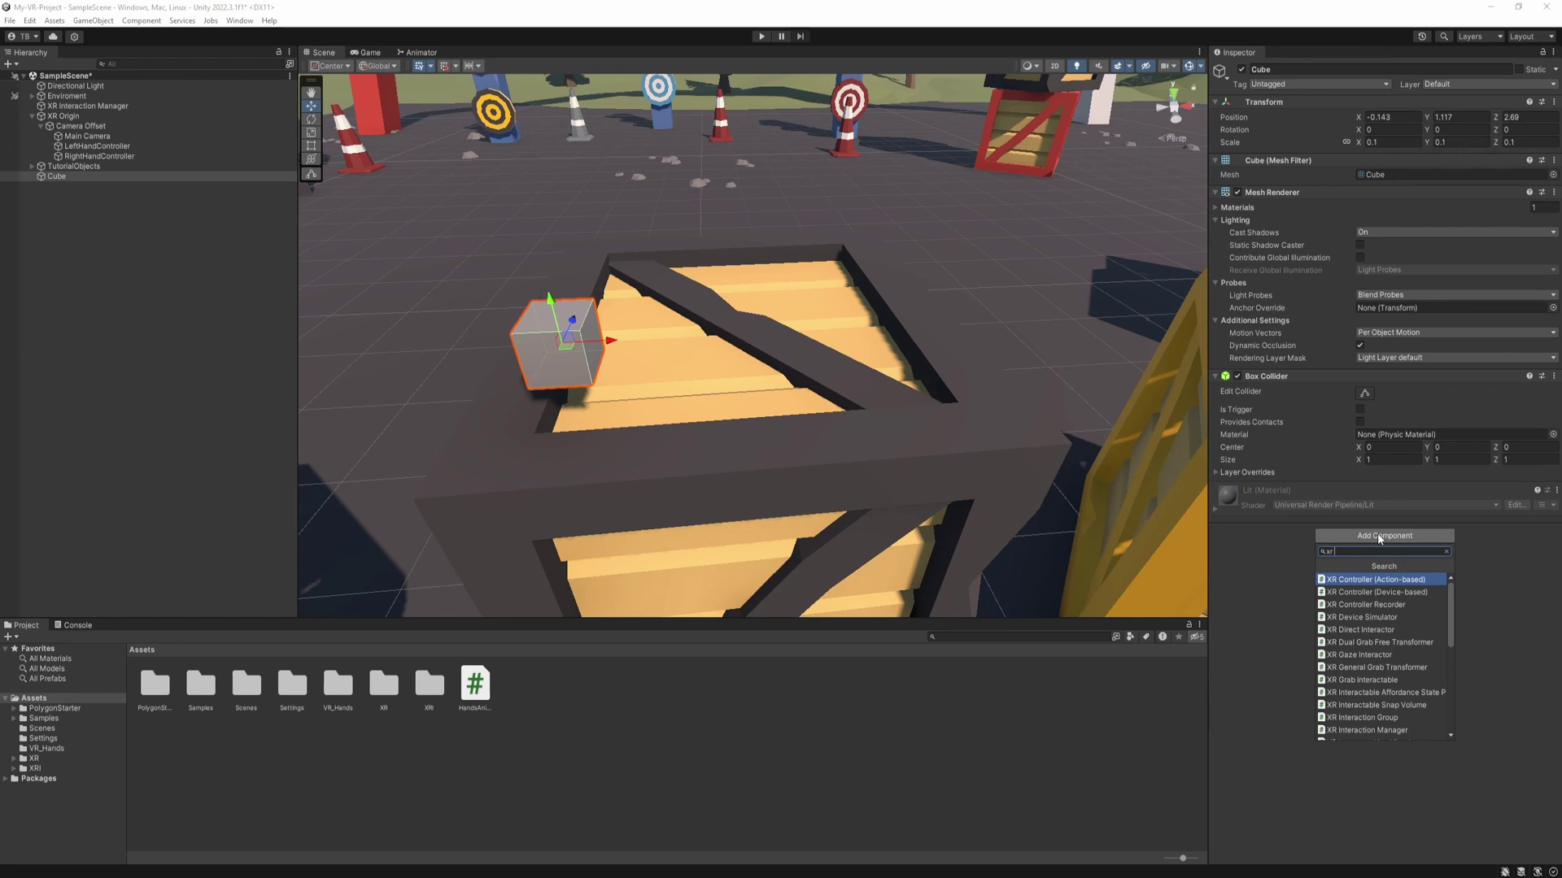
{"action": "type", "text": " gr"}
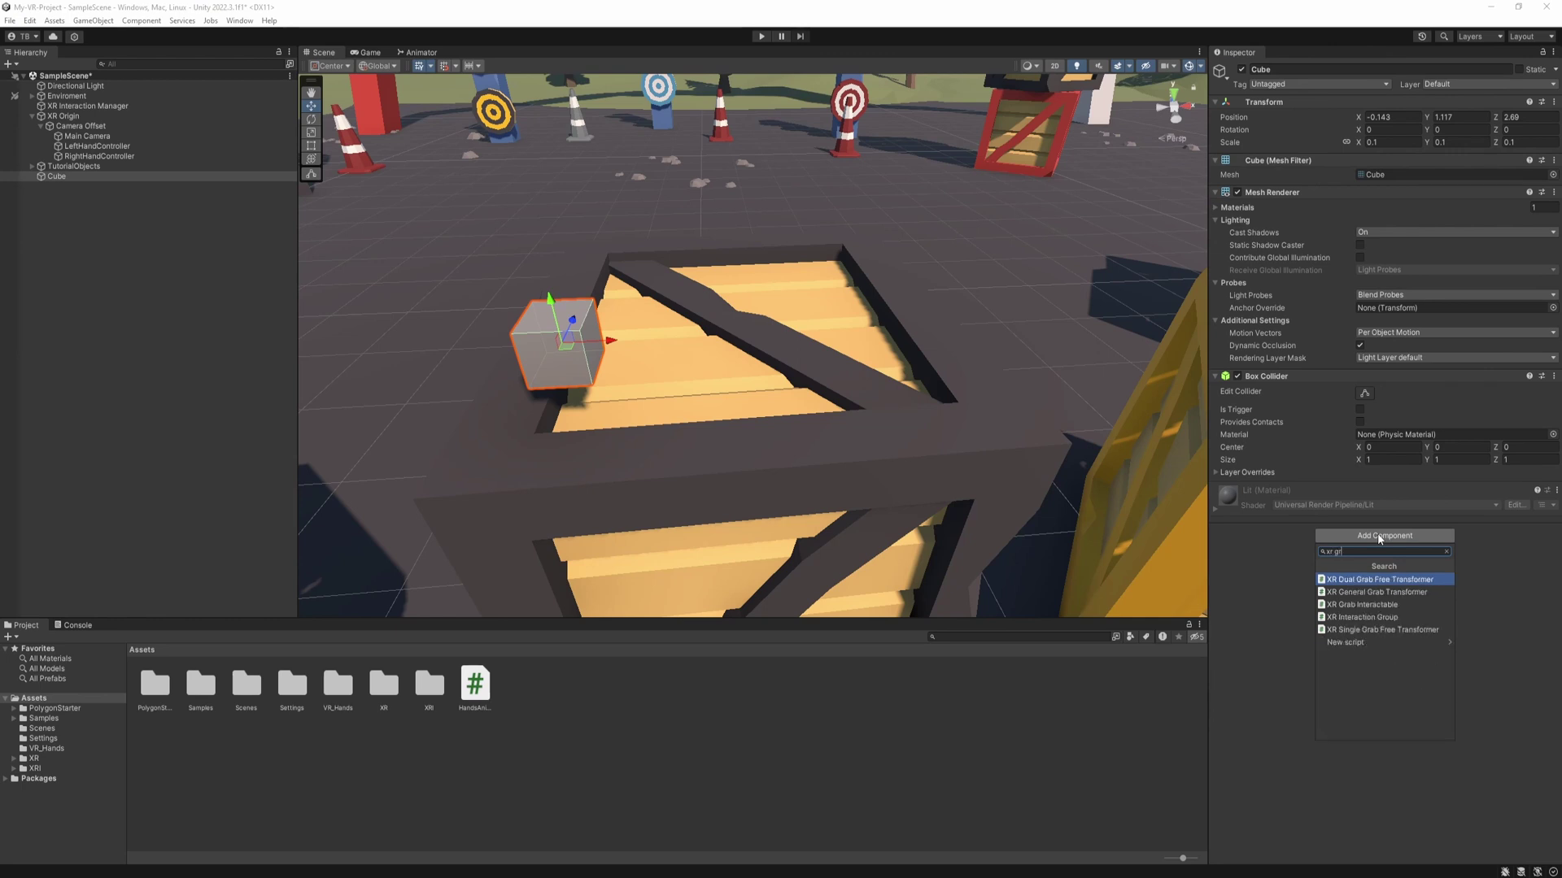
{"action": "key", "text": "Down"}
{"action": "key", "text": "Down"}
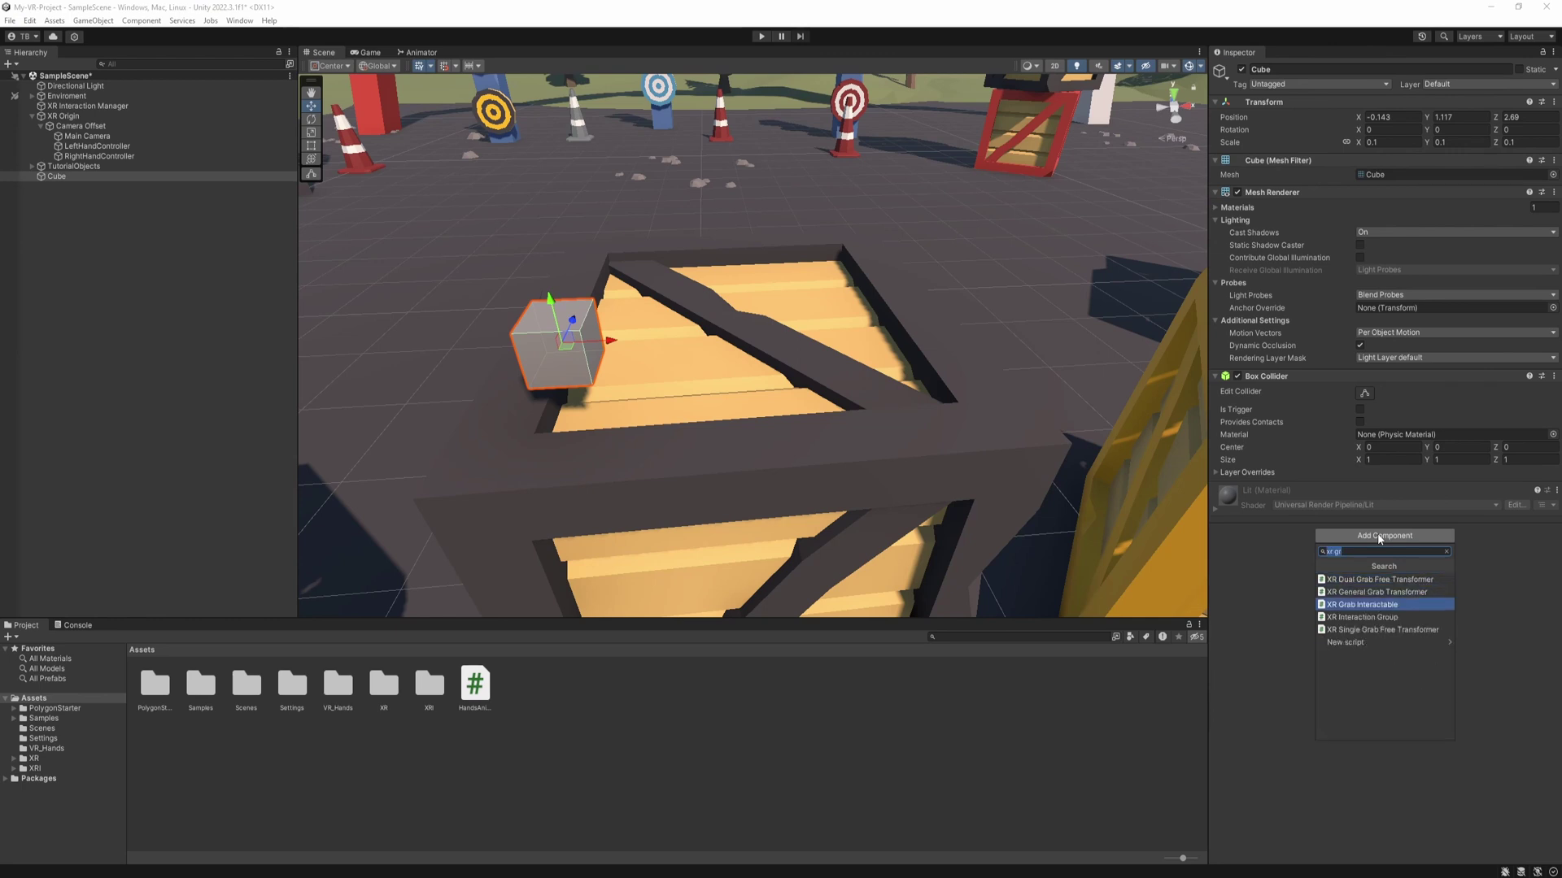
{"action": "left_click", "coordinate": [1423, 608]}
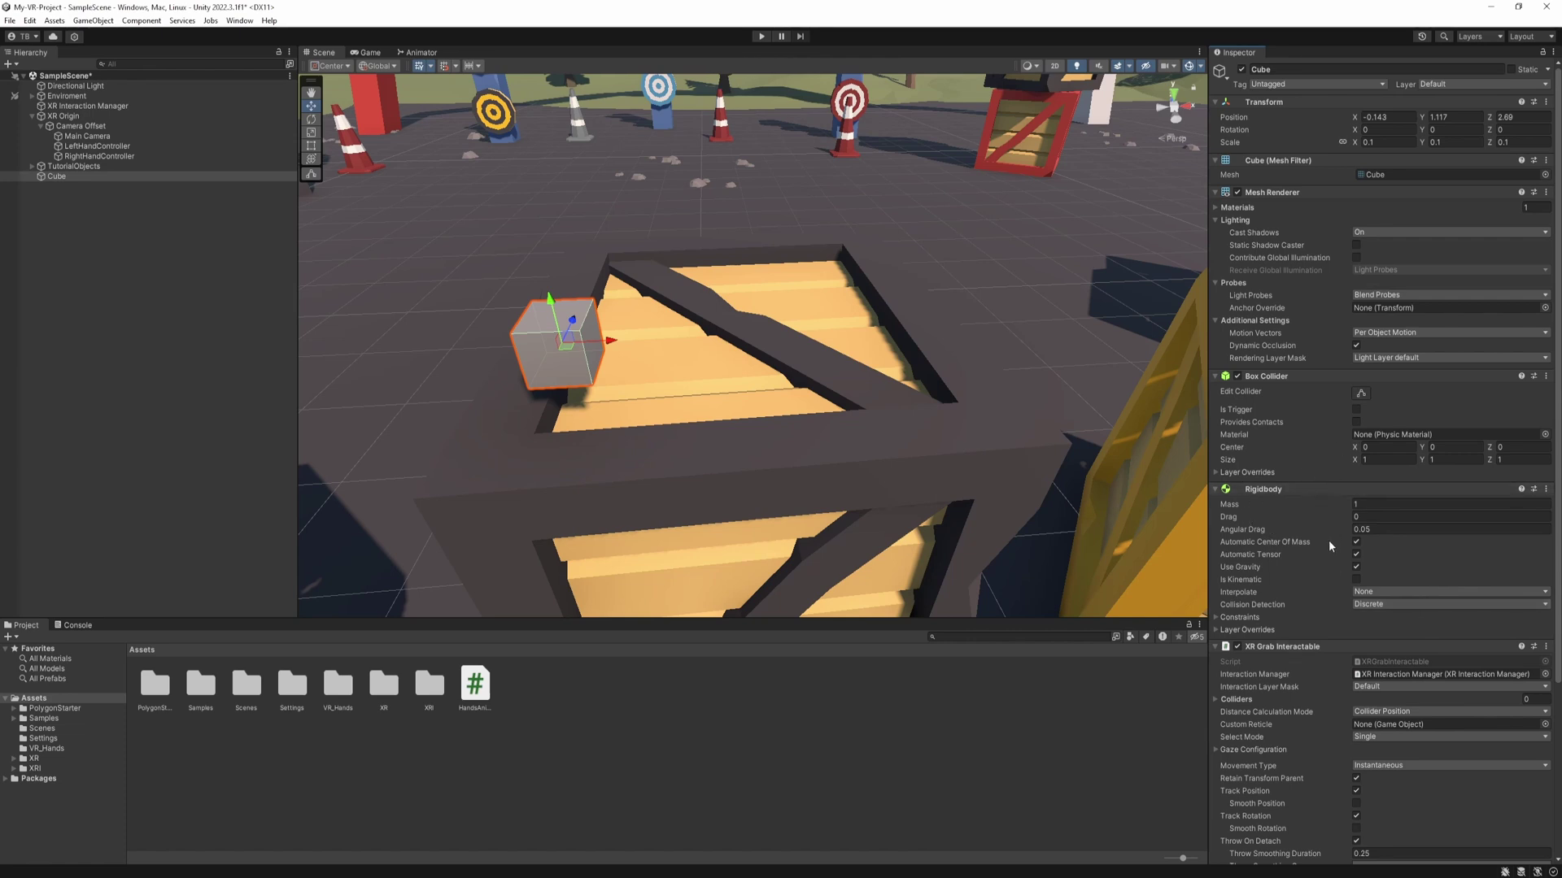
Step: Review the Movement Type options of the cube's XR Grab Interactable without changing the selection
{"action": "scroll", "coordinate": [1329, 544], "scroll_direction": "down", "scroll_amount": 5}
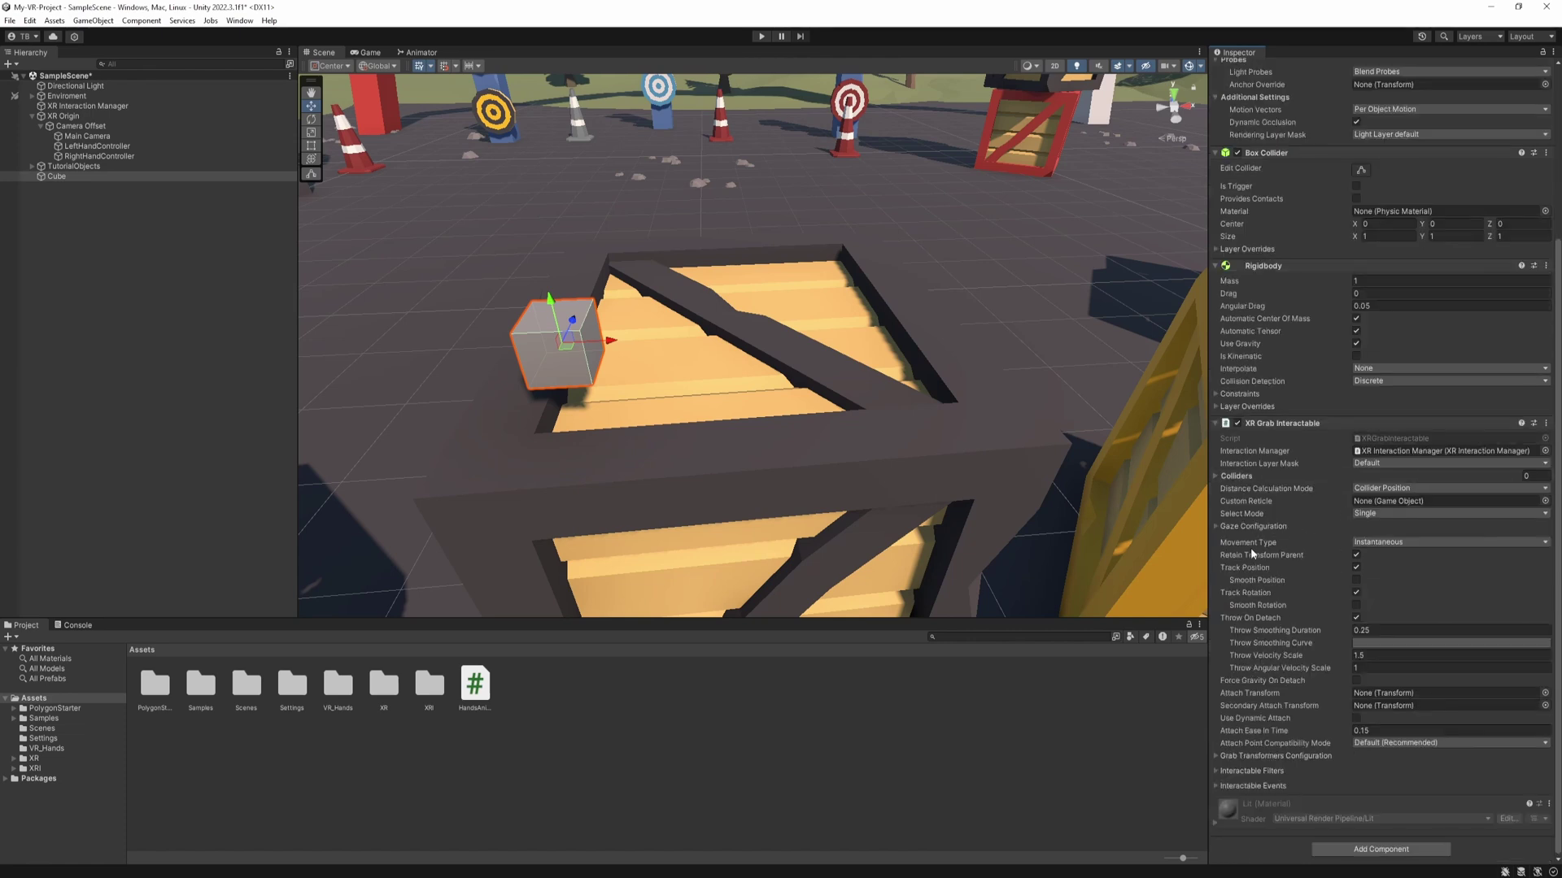
{"action": "mouse_move", "coordinate": [1260, 544]}
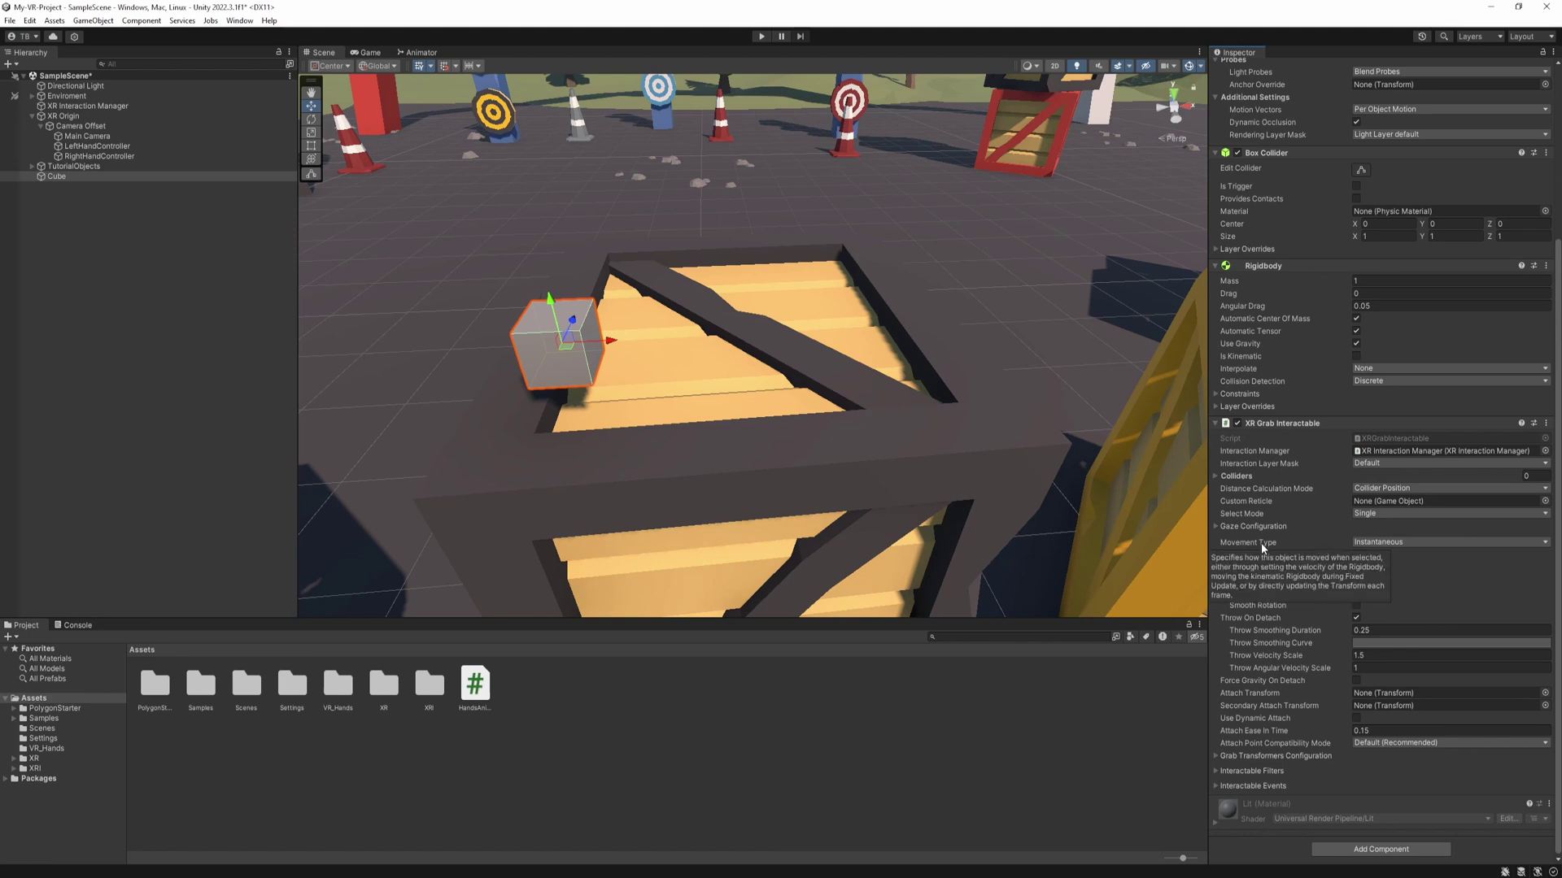
{"action": "left_click", "coordinate": [1411, 542]}
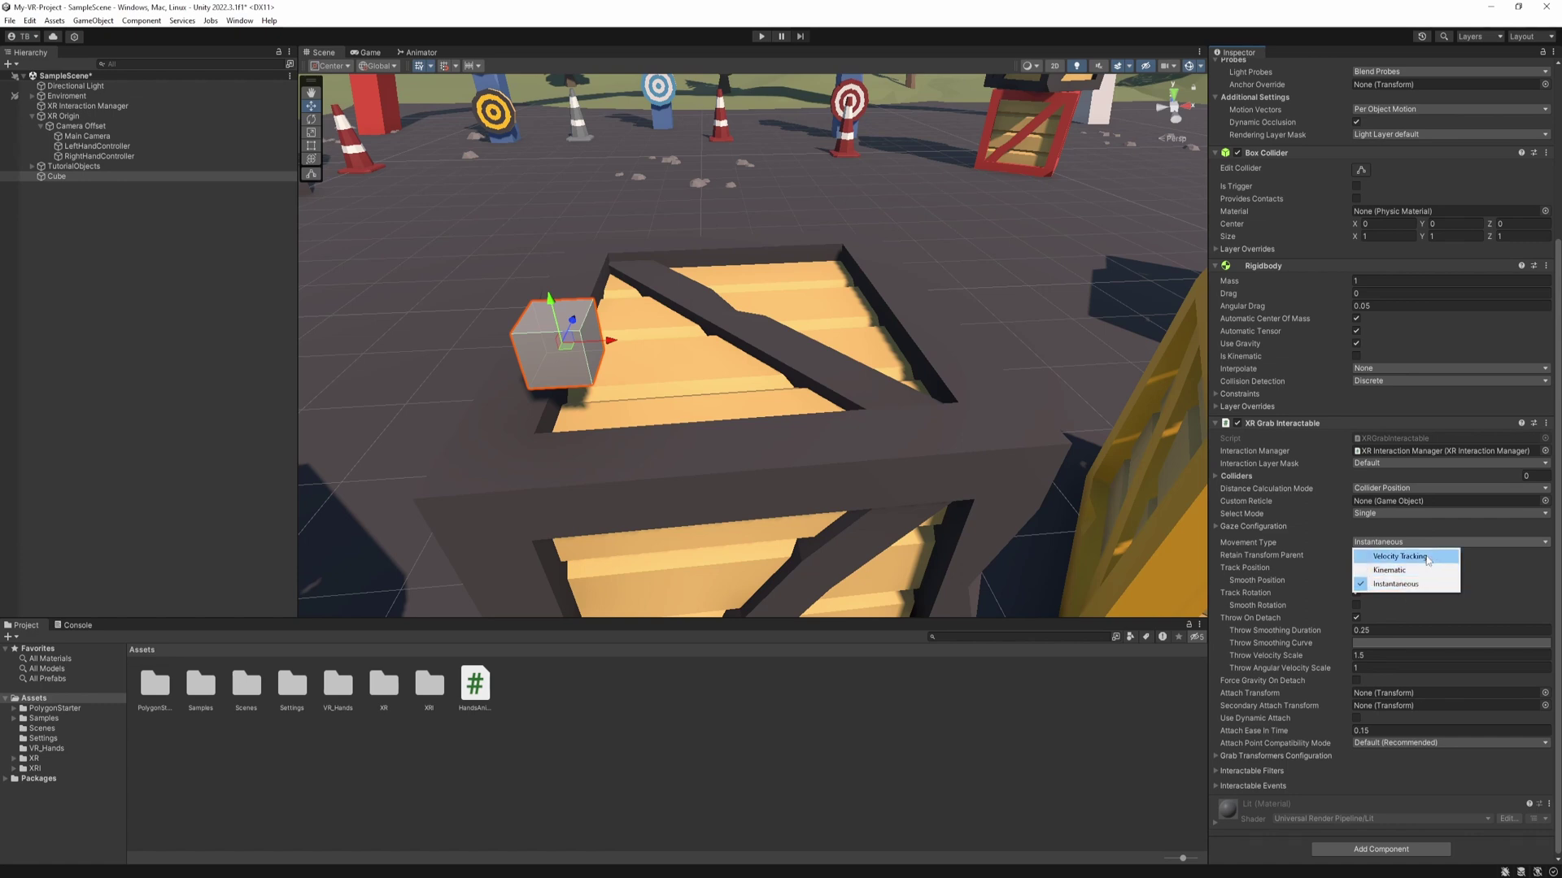
{"action": "left_click", "coordinate": [1261, 843]}
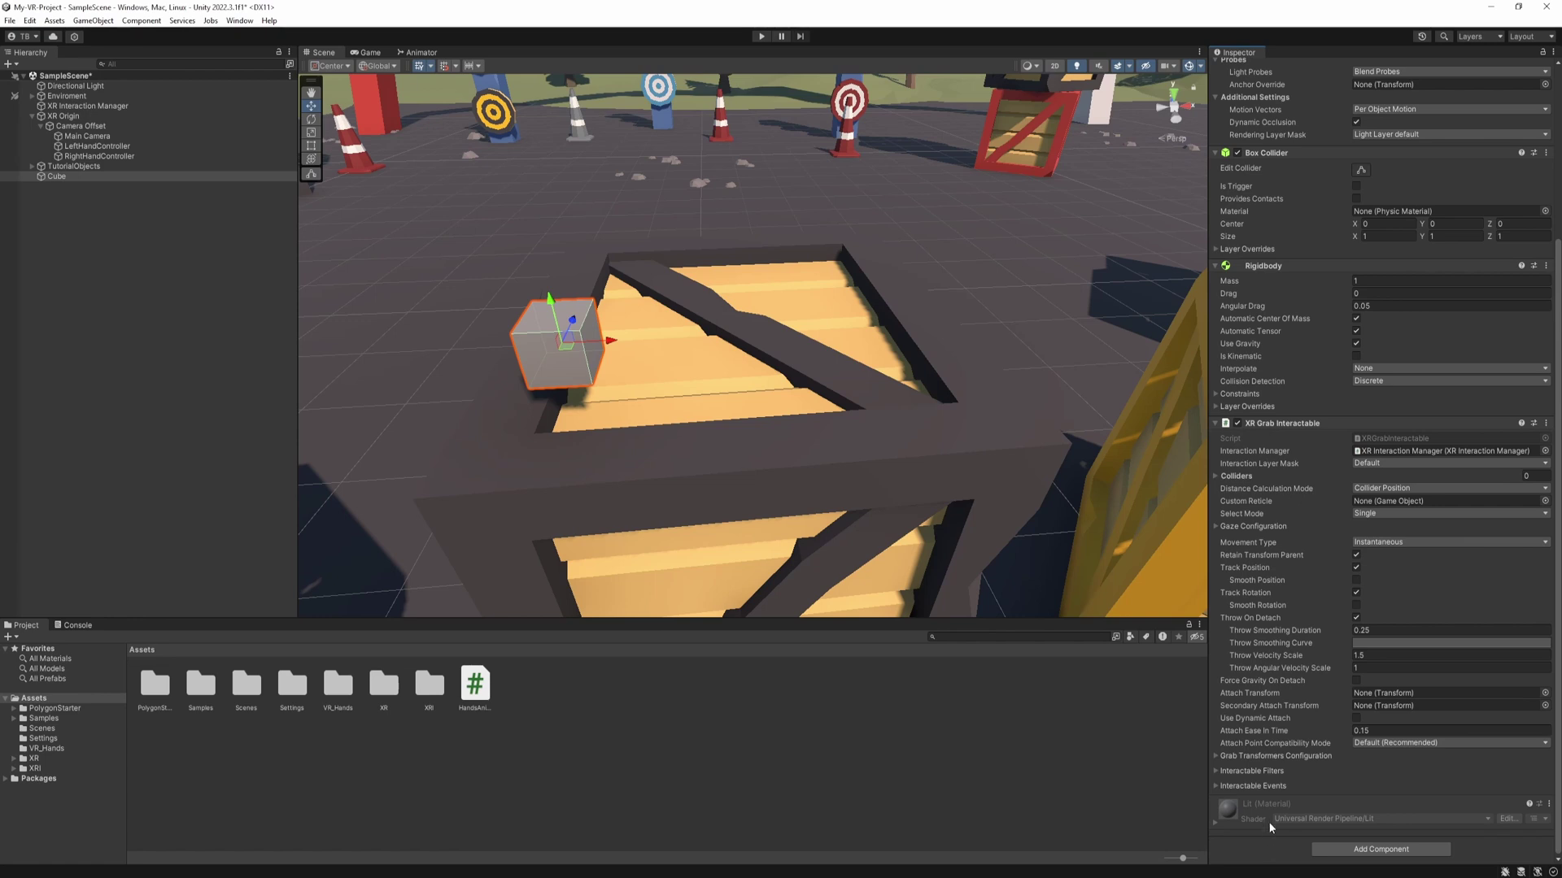
Step: Duplicate the cube twice and space the copies out in a row across the black crate
{"action": "key", "text": "ctrl+d"}
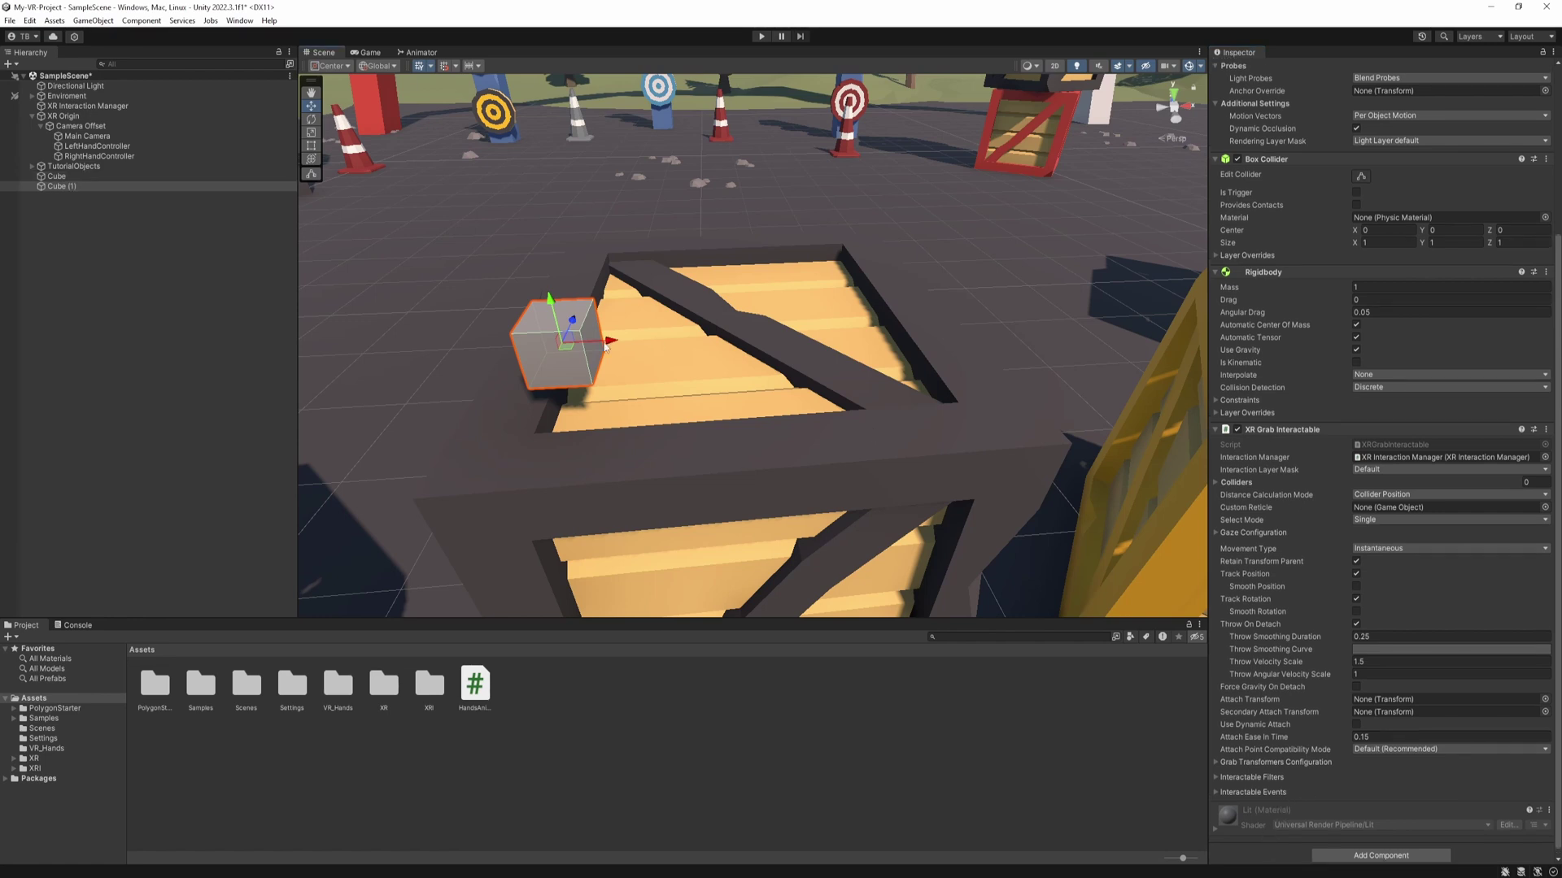
{"action": "left_click_drag", "start_coordinate": [606, 342], "coordinate": [976, 322]}
{"action": "key", "text": "ctrl+d"}
Step: Set the grab Movement Type to Kinematic on the middle cube, Cube (1), and to Velocity Tracking on Cube (2)
{"action": "left_click", "coordinate": [747, 329]}
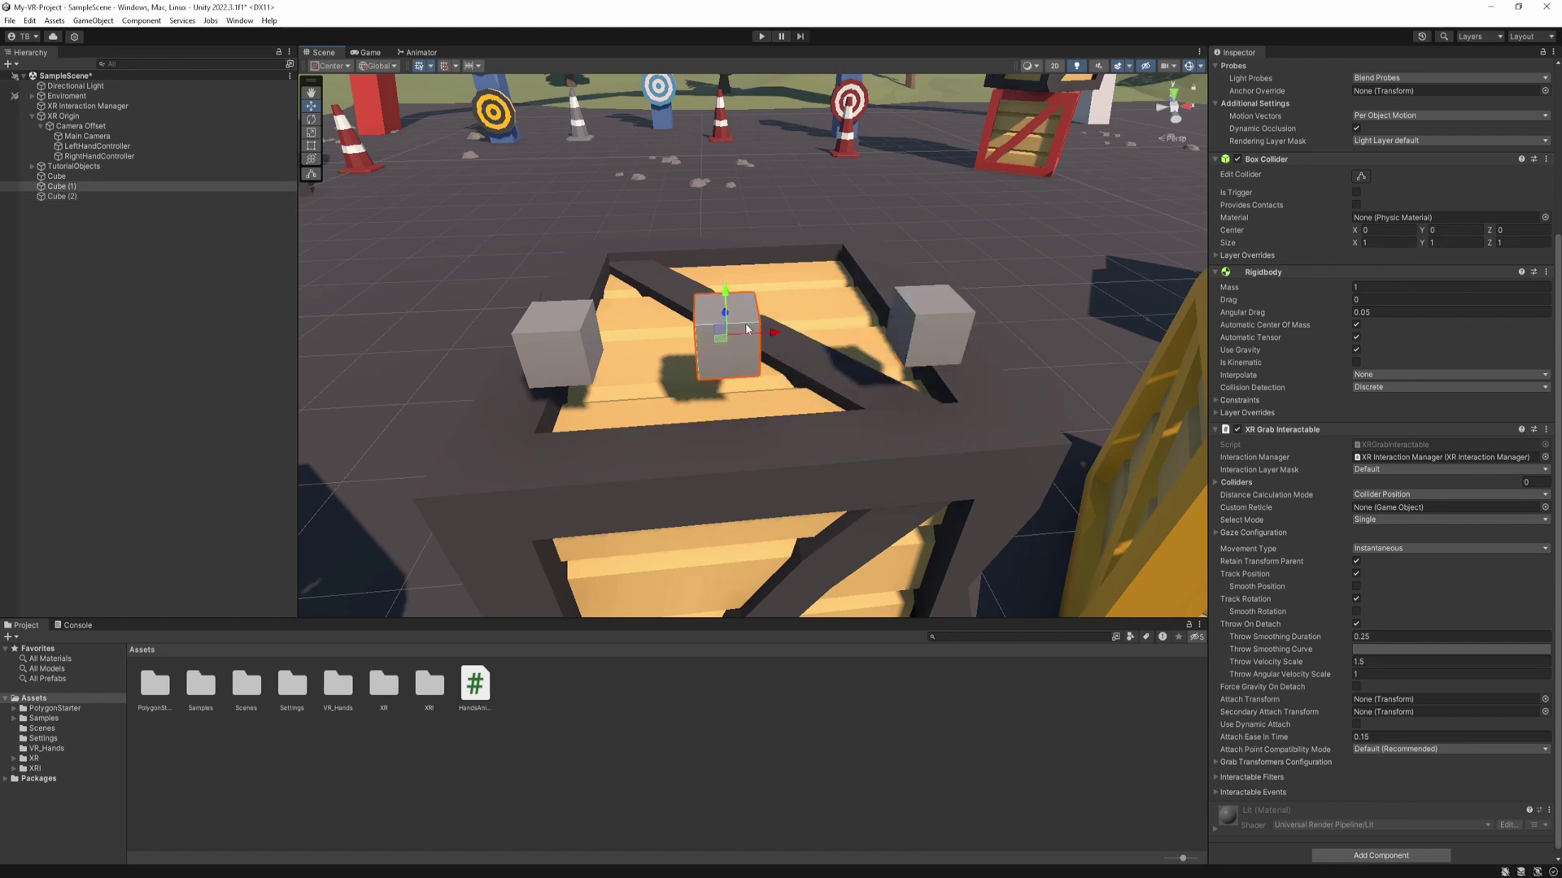
{"action": "left_click", "coordinate": [1399, 548]}
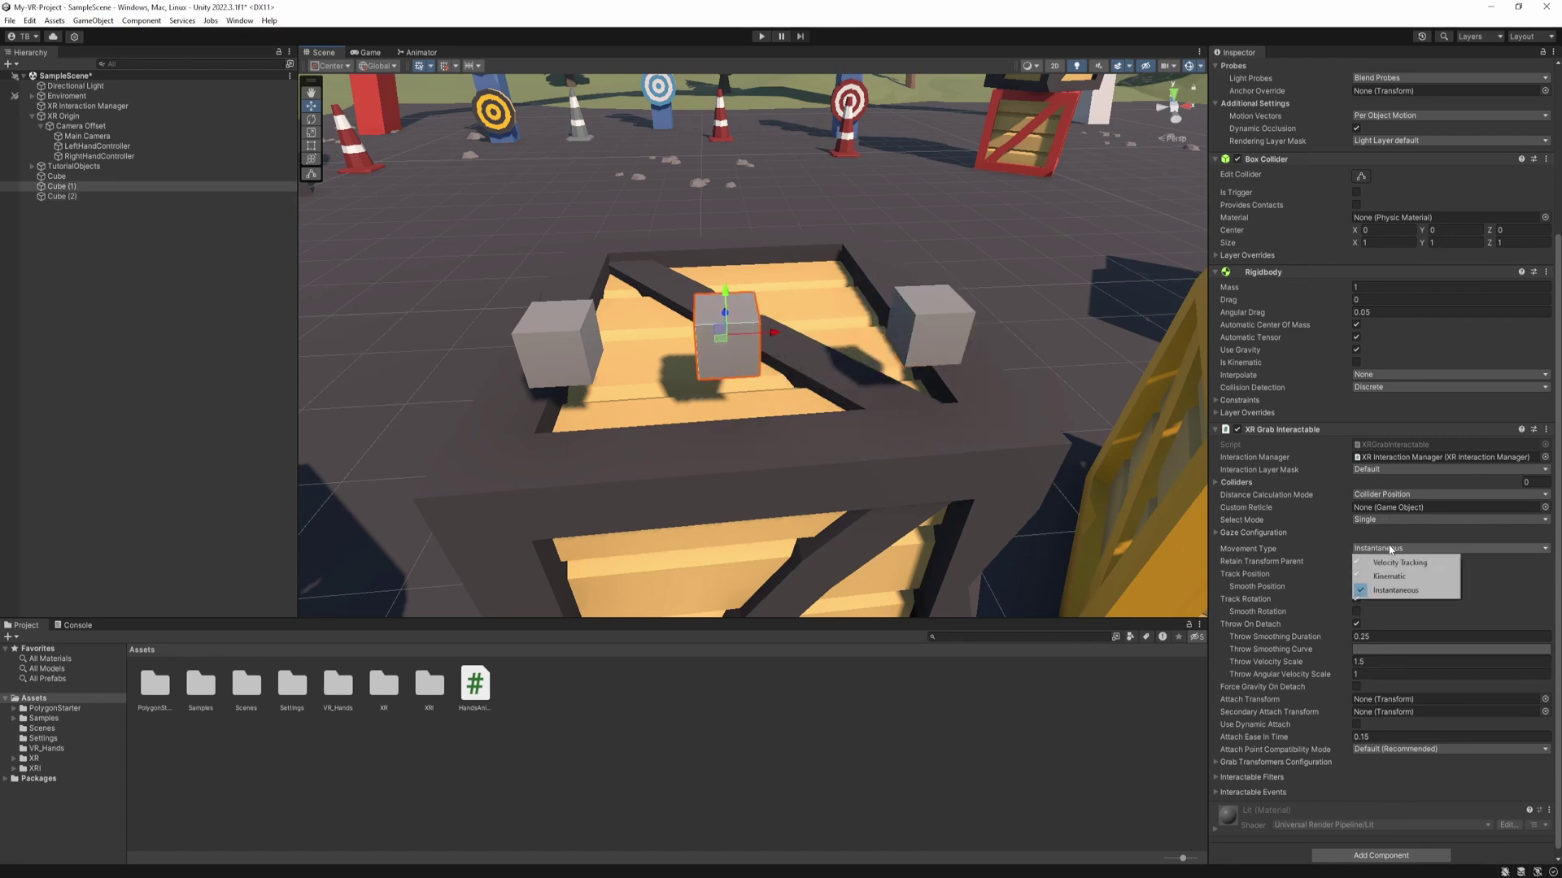
{"action": "left_click", "coordinate": [1383, 575]}
{"action": "left_click", "coordinate": [953, 347]}
{"action": "left_click", "coordinate": [1399, 549]}
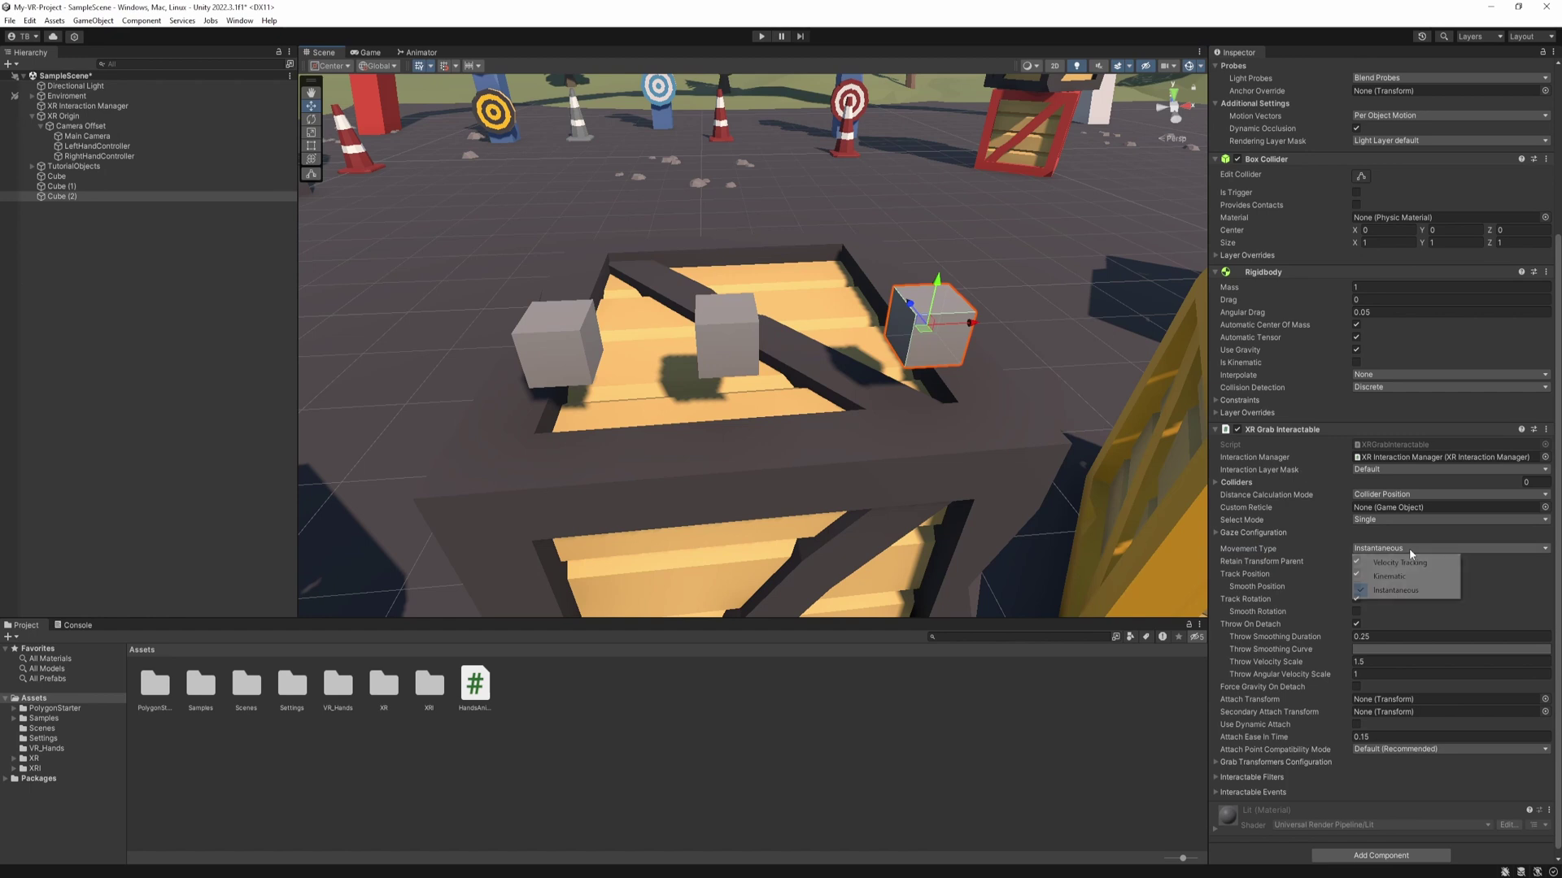
{"action": "left_click", "coordinate": [1383, 560]}
{"action": "left_click", "coordinate": [736, 720]}
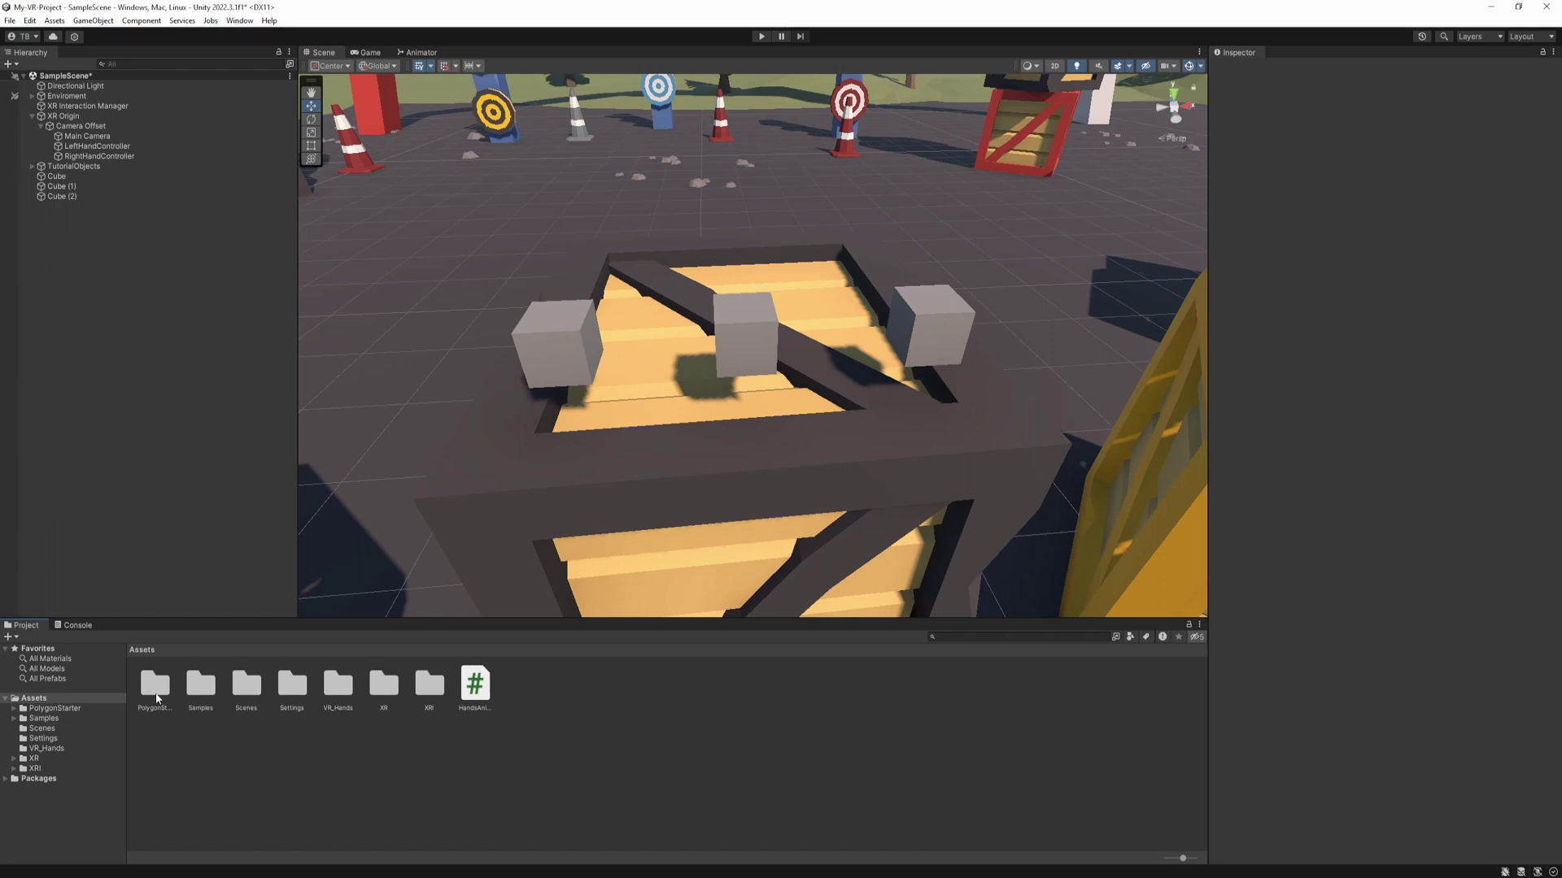
Step: Apply the red, blue and black materials from PolygonStarter/Materials/Plane to Cube, Cube (1) and Cube (2) respectively
{"action": "left_click", "coordinate": [177, 698]}
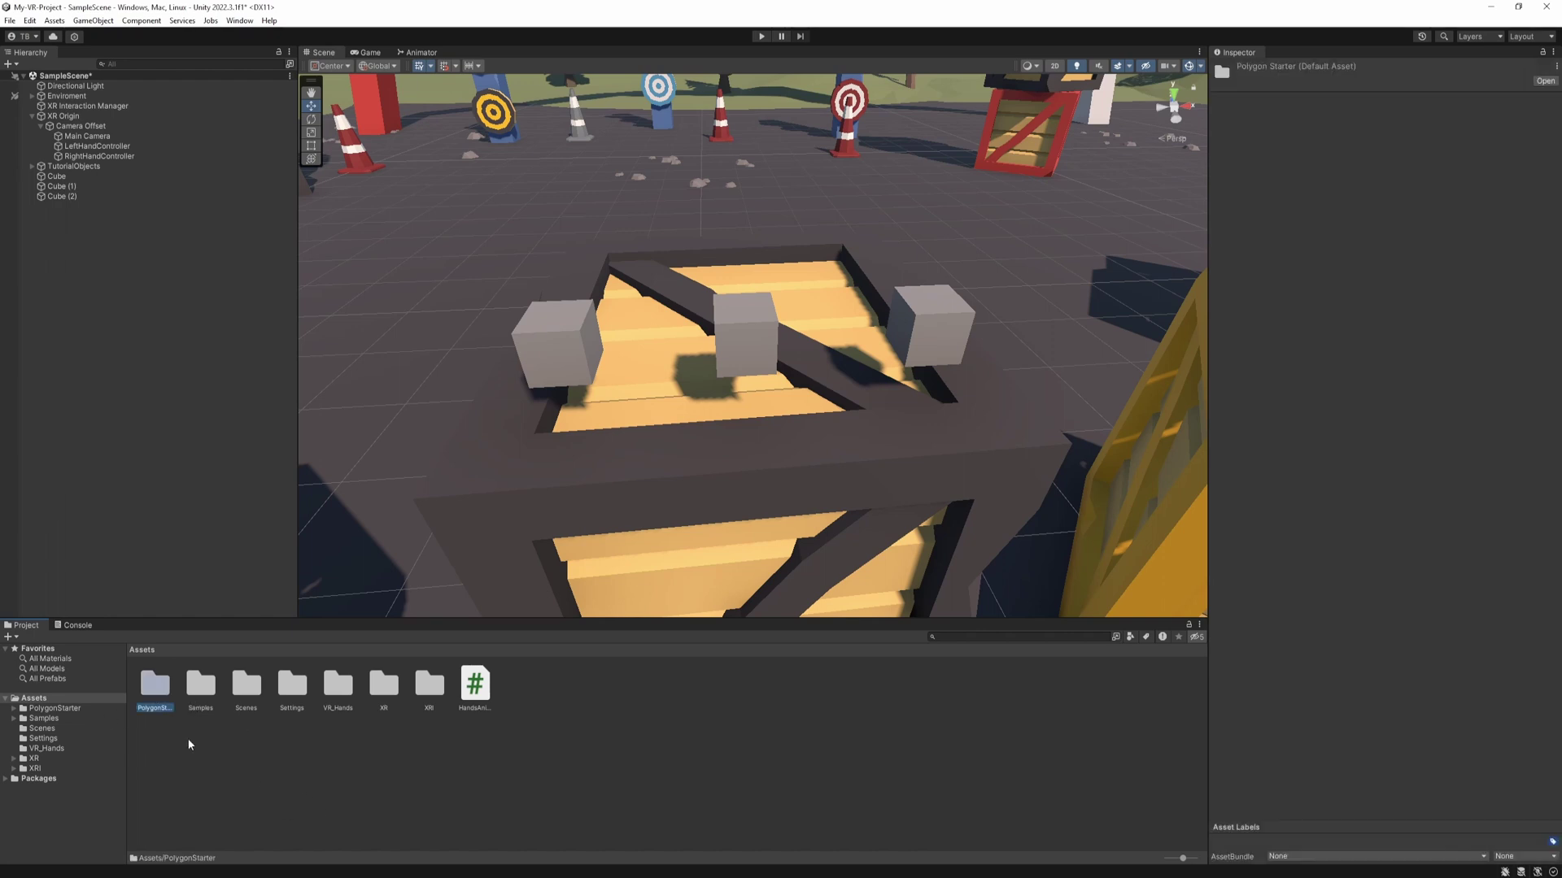
{"action": "double_click", "coordinate": [158, 693]}
{"action": "double_click", "coordinate": [154, 687]}
{"action": "double_click", "coordinate": [198, 696]}
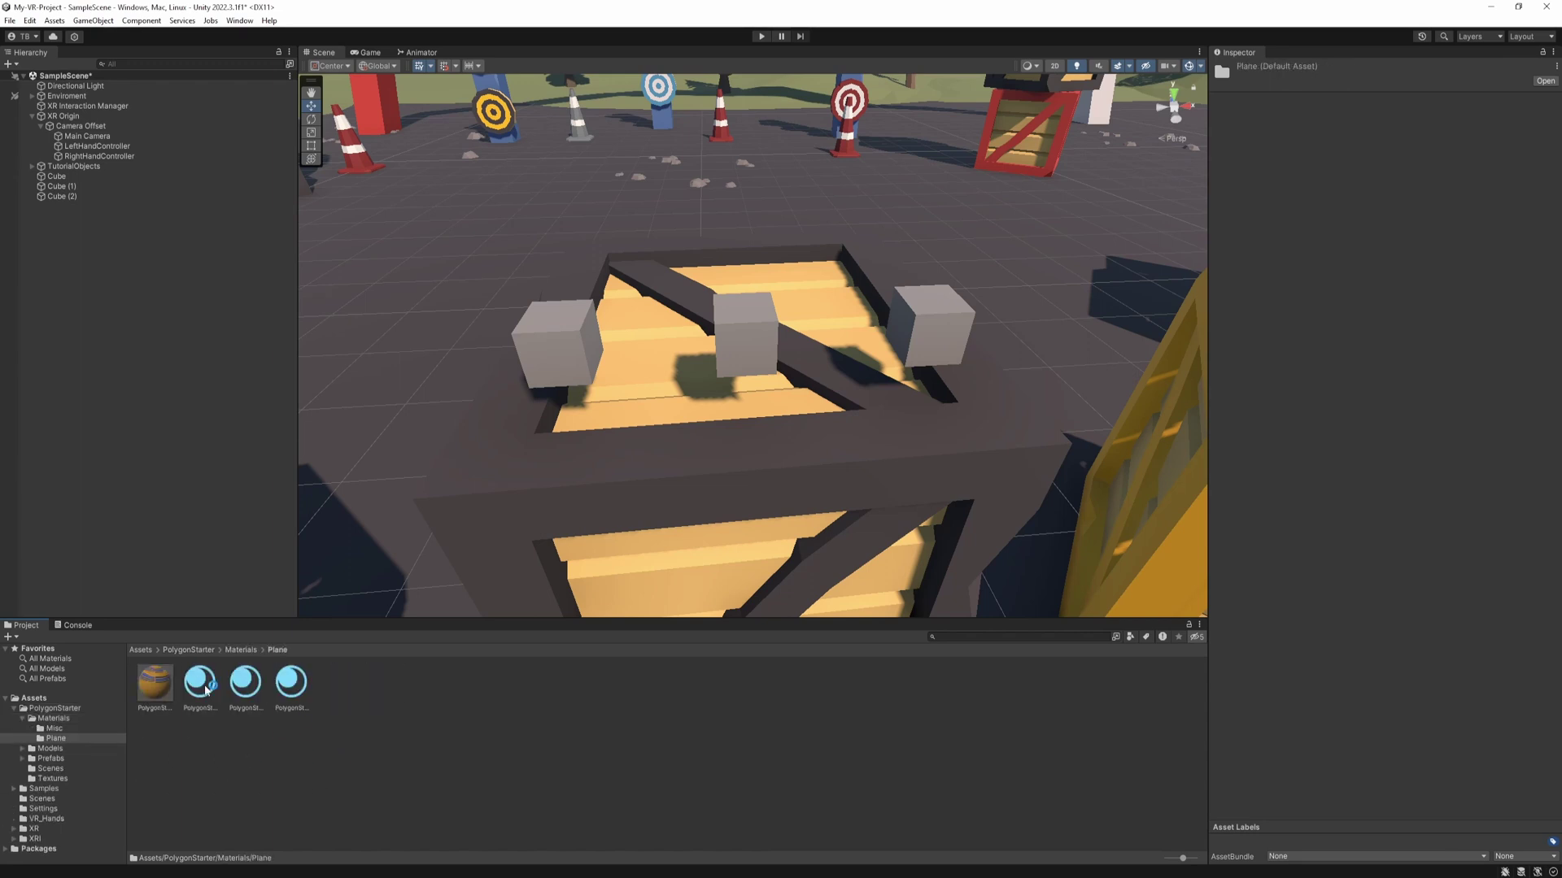
{"action": "left_click_drag", "start_coordinate": [197, 688], "coordinate": [553, 343]}
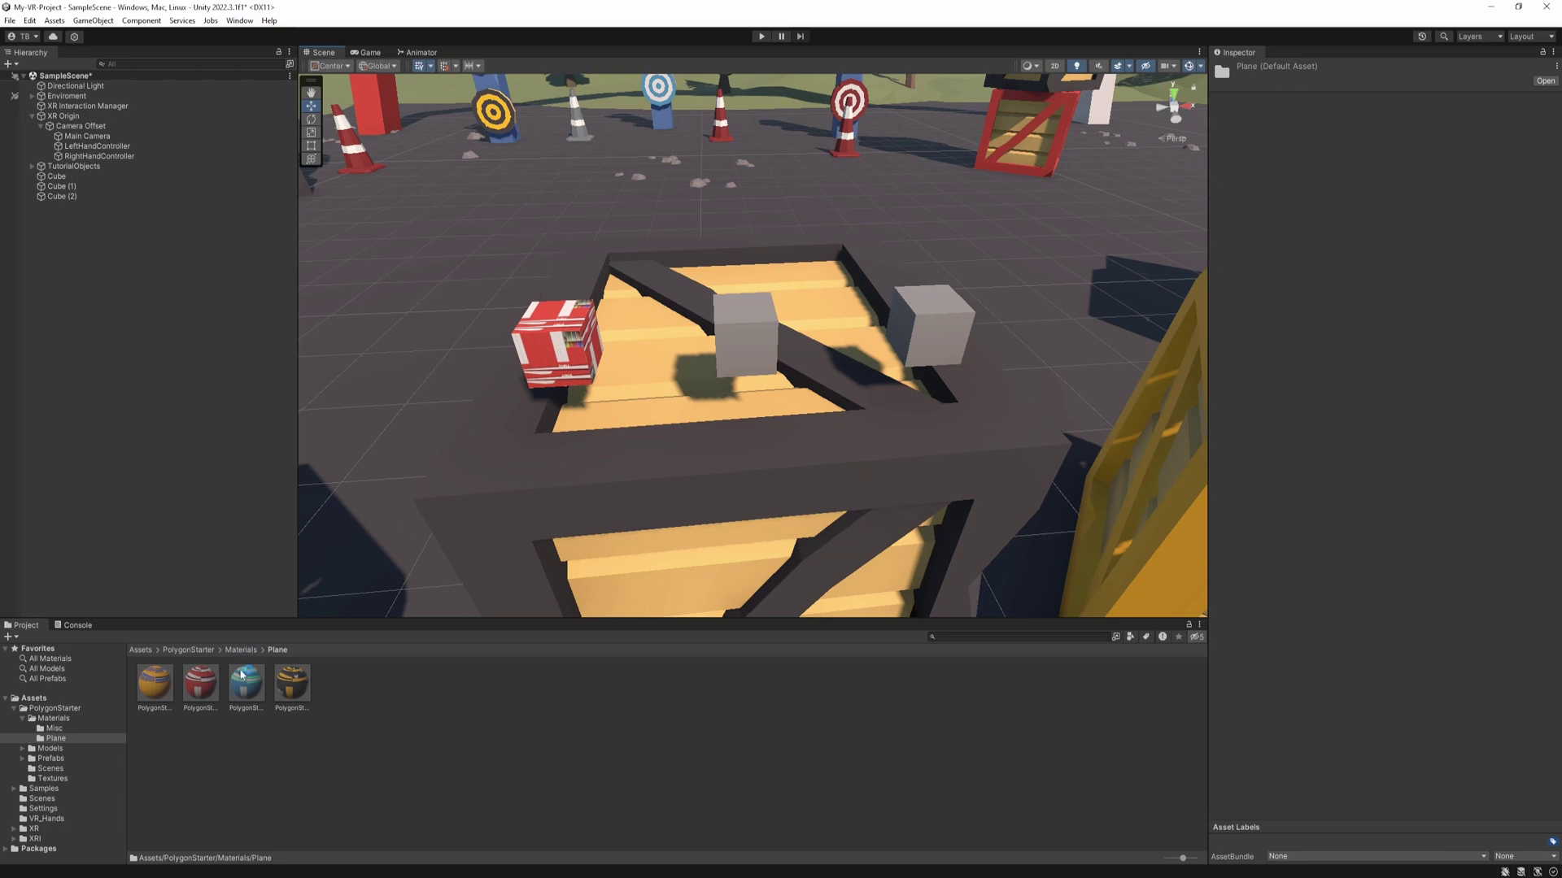
{"action": "left_click_drag", "start_coordinate": [251, 681], "coordinate": [741, 341]}
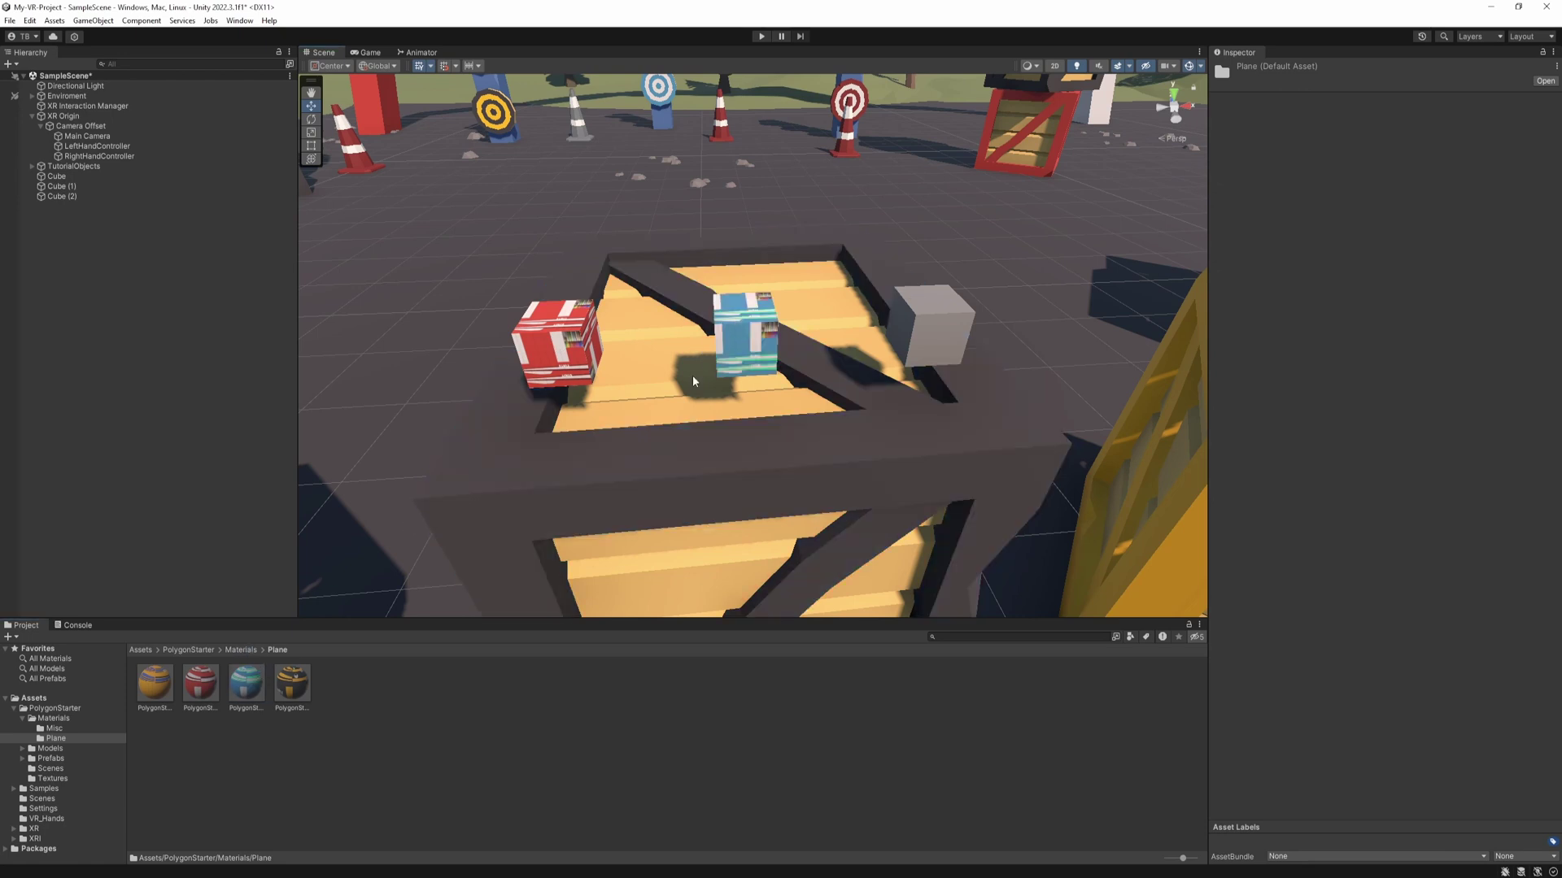
{"action": "left_click_drag", "start_coordinate": [293, 685], "coordinate": [939, 328]}
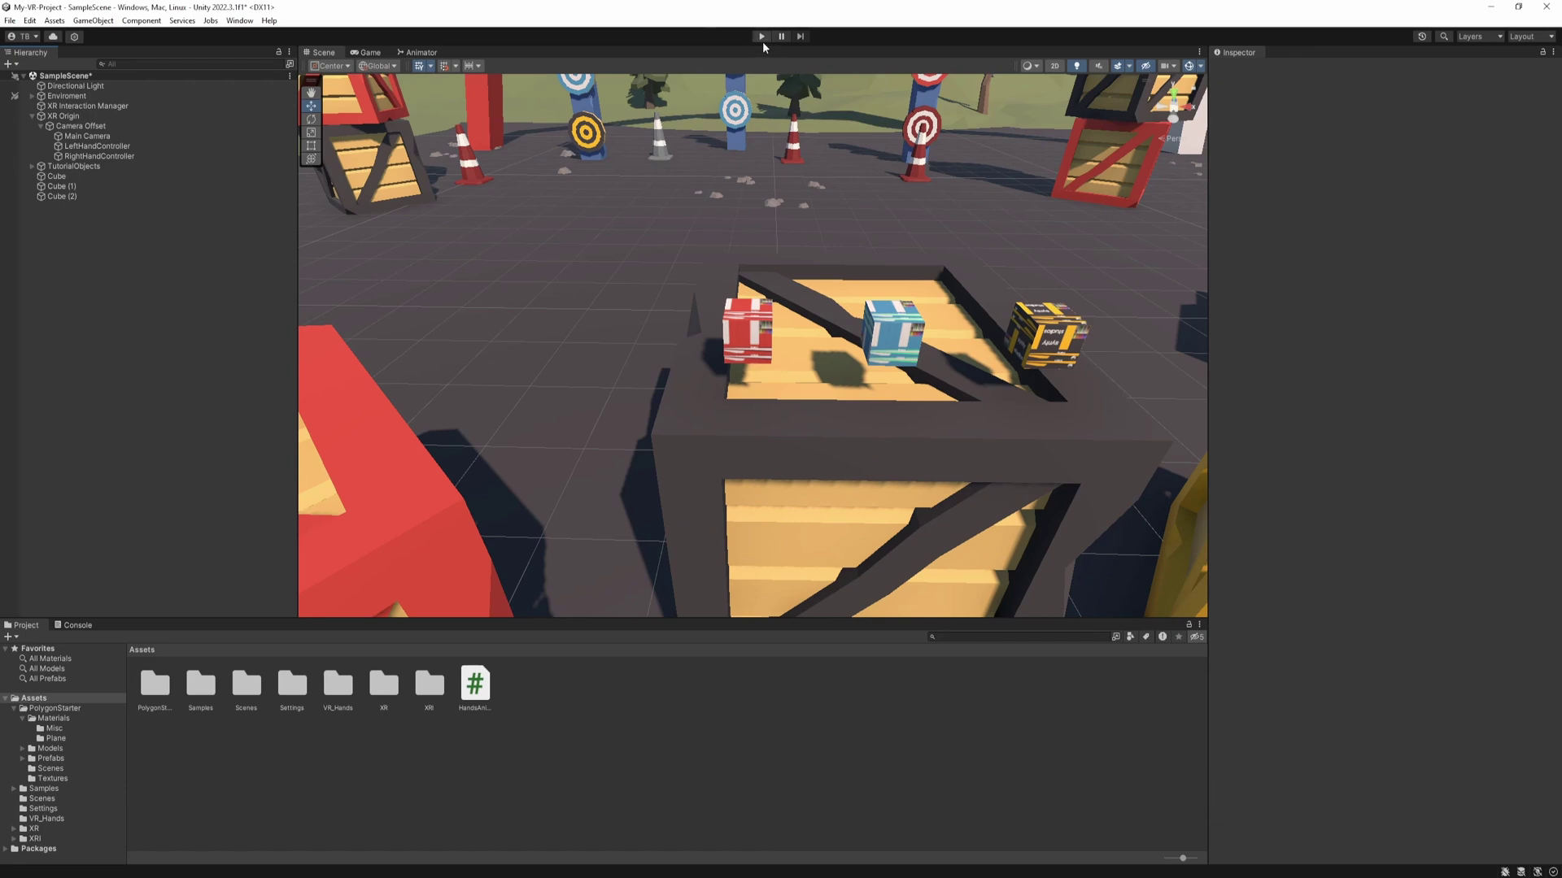
Step: Run the scene in Play mode to test grabbing the three cubes
{"action": "left_click", "coordinate": [762, 36]}
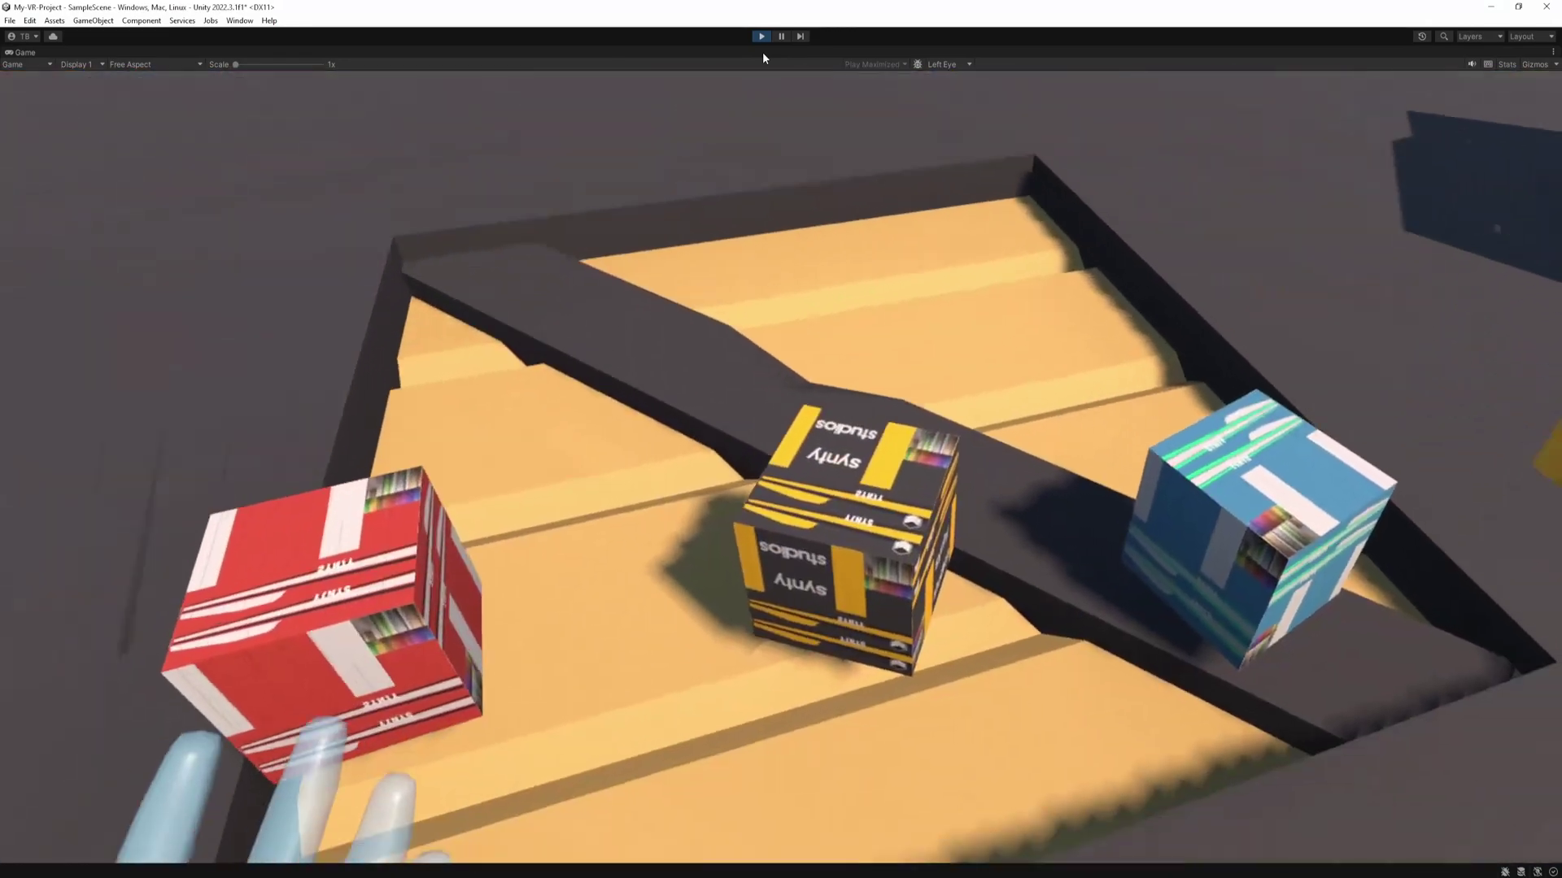
Step: Exit Play mode and place the water pistol, SM_Wep_Shield_04 and sword prefabs from PolygonStarter/Prefabs on the red, black and yellow crates
{"action": "left_click", "coordinate": [761, 36]}
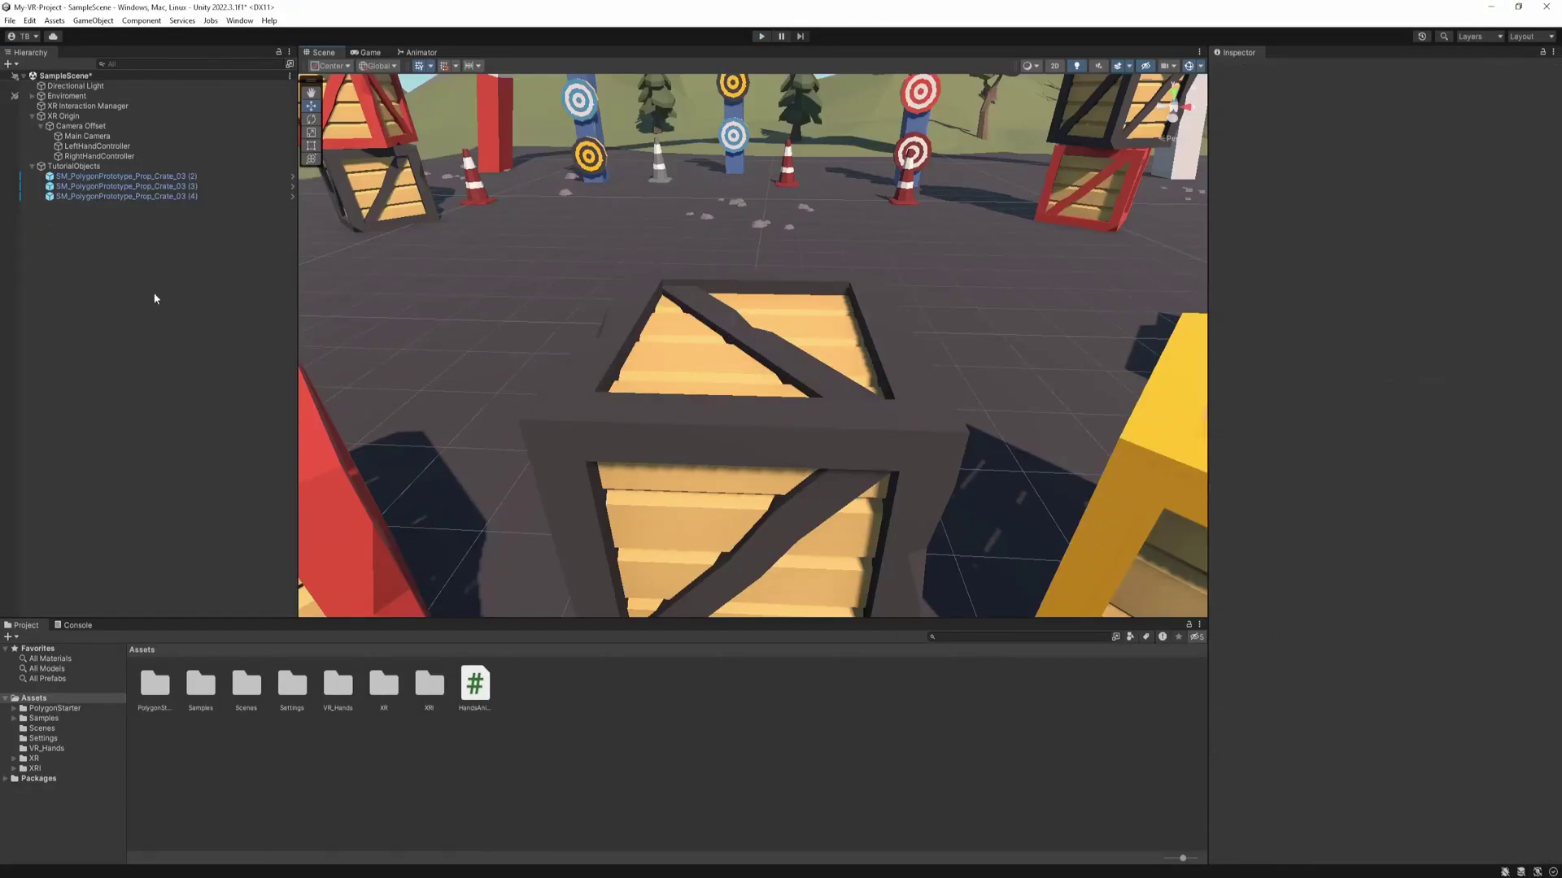
{"action": "double_click", "coordinate": [155, 683]}
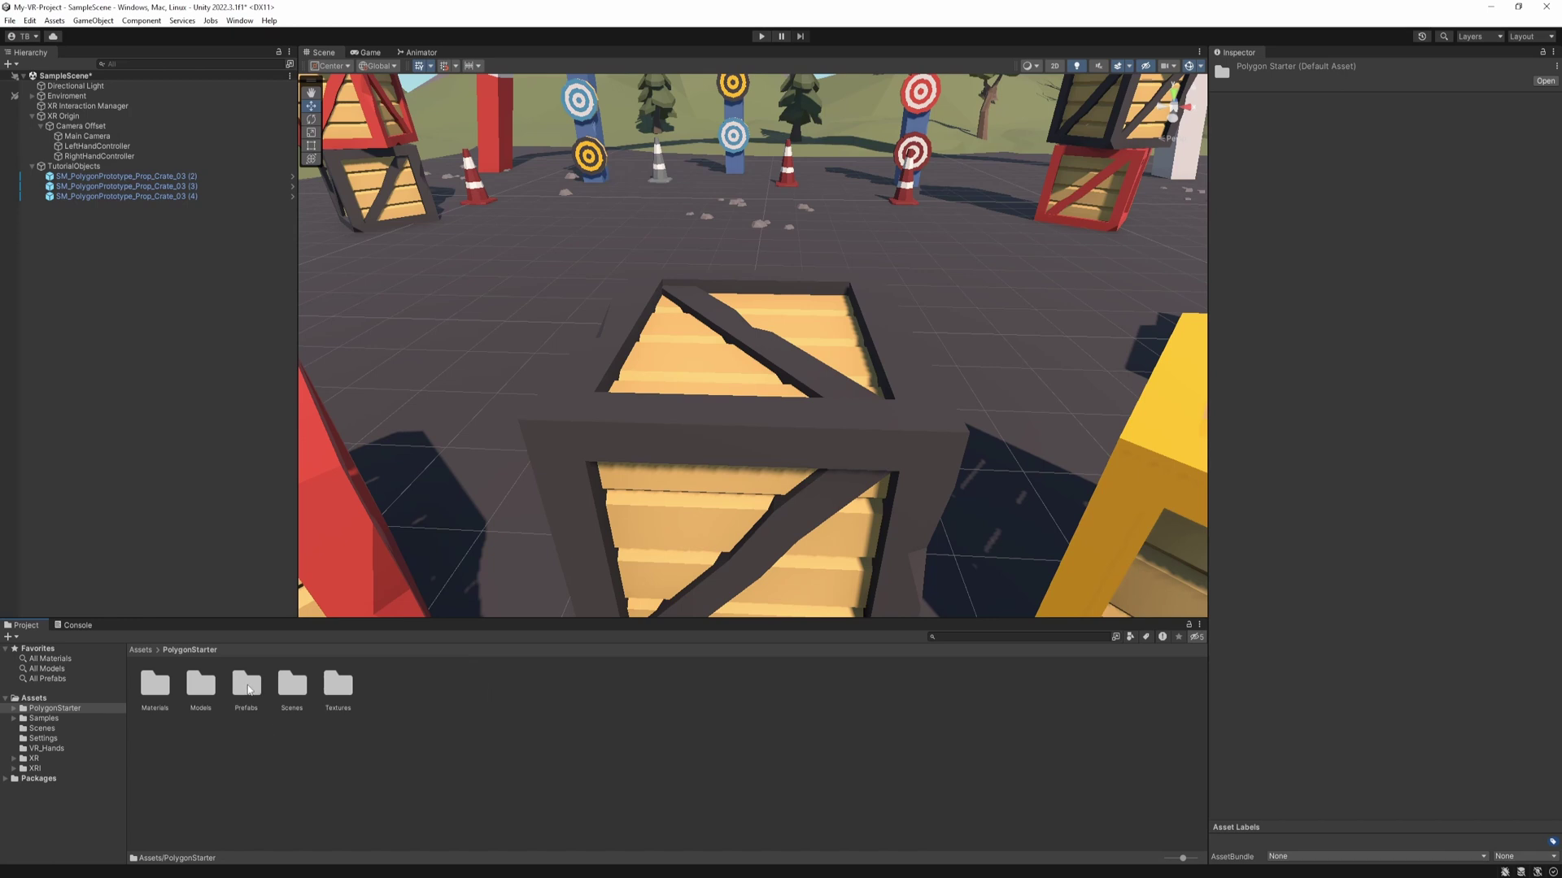
{"action": "double_click", "coordinate": [246, 685]}
{"action": "left_click_drag", "start_coordinate": [441, 811], "coordinate": [572, 378]}
{"action": "left_click", "coordinate": [305, 817]}
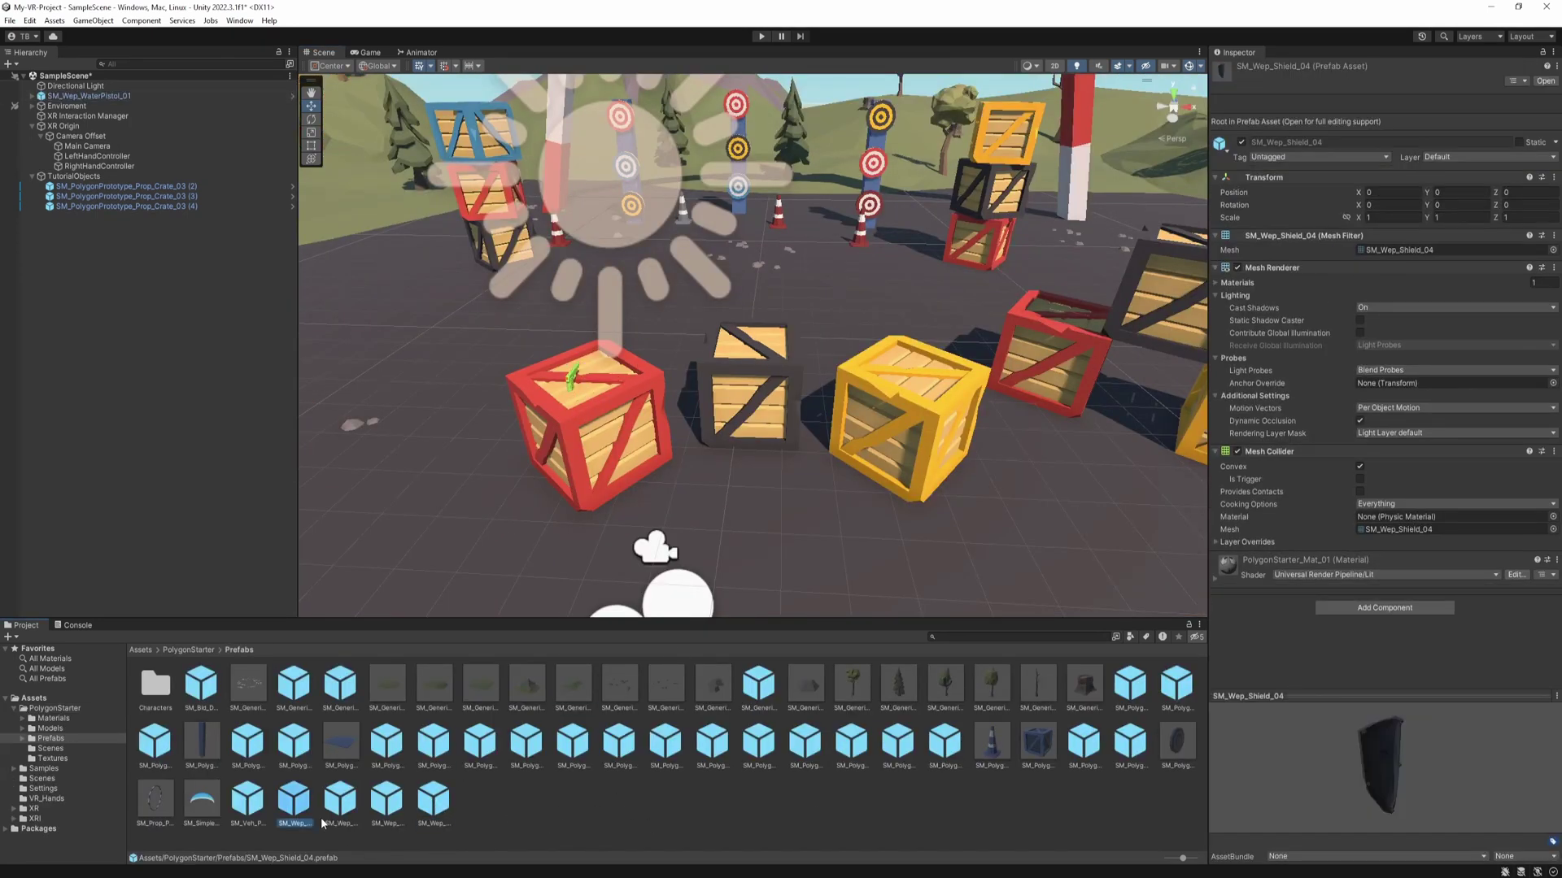
{"action": "left_click_drag", "start_coordinate": [292, 815], "coordinate": [752, 324]}
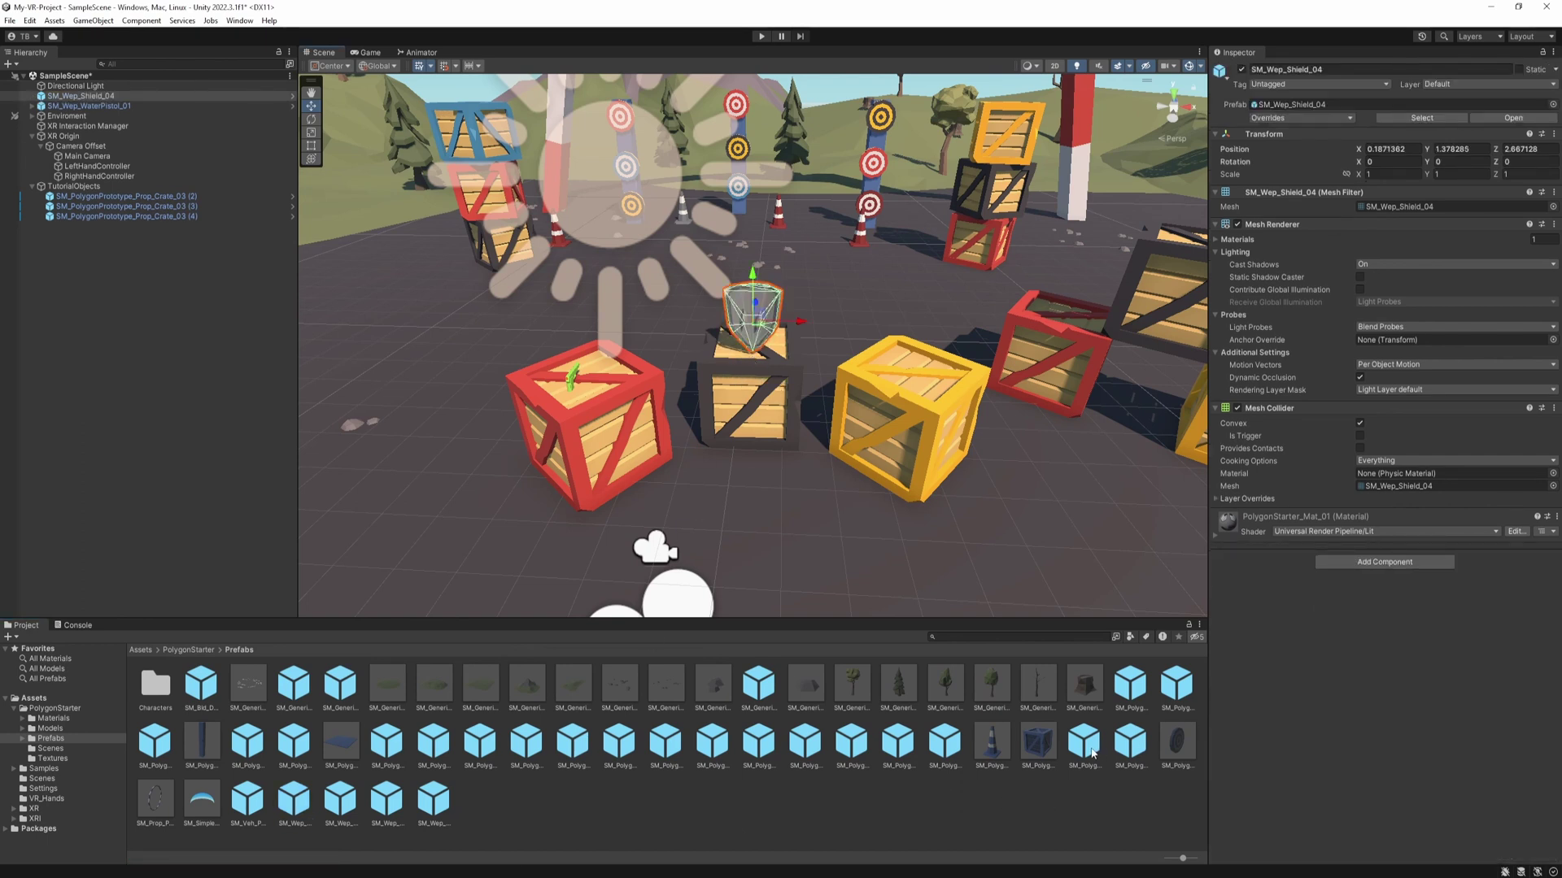
{"action": "left_click_drag", "start_coordinate": [1139, 748], "coordinate": [930, 391]}
Step: Rotate the water pistol to lie on the red crate, and tilt the shield above the black crate to about 77, -72, -52 degrees
{"action": "right_click_drag", "start_coordinate": [668, 434], "coordinate": [805, 508]}
{"action": "left_click", "coordinate": [801, 506]}
{"action": "key", "text": "e"}
{"action": "mouse_move", "coordinate": [801, 506]}
{"action": "left_mouse_down"}
{"action": "mouse_move", "coordinate": [793, 524]}
{"action": "mouse_move", "coordinate": [784, 513]}
{"action": "left_mouse_up"}
{"action": "right_click_drag", "start_coordinate": [785, 512], "coordinate": [1027, 333]}
{"action": "left_click", "coordinate": [1026, 334]}
{"action": "left_click_drag", "start_coordinate": [1026, 334], "coordinate": [993, 342]}
{"action": "key", "text": "w"}
{"action": "right_click_drag", "start_coordinate": [993, 341], "coordinate": [732, 325]}
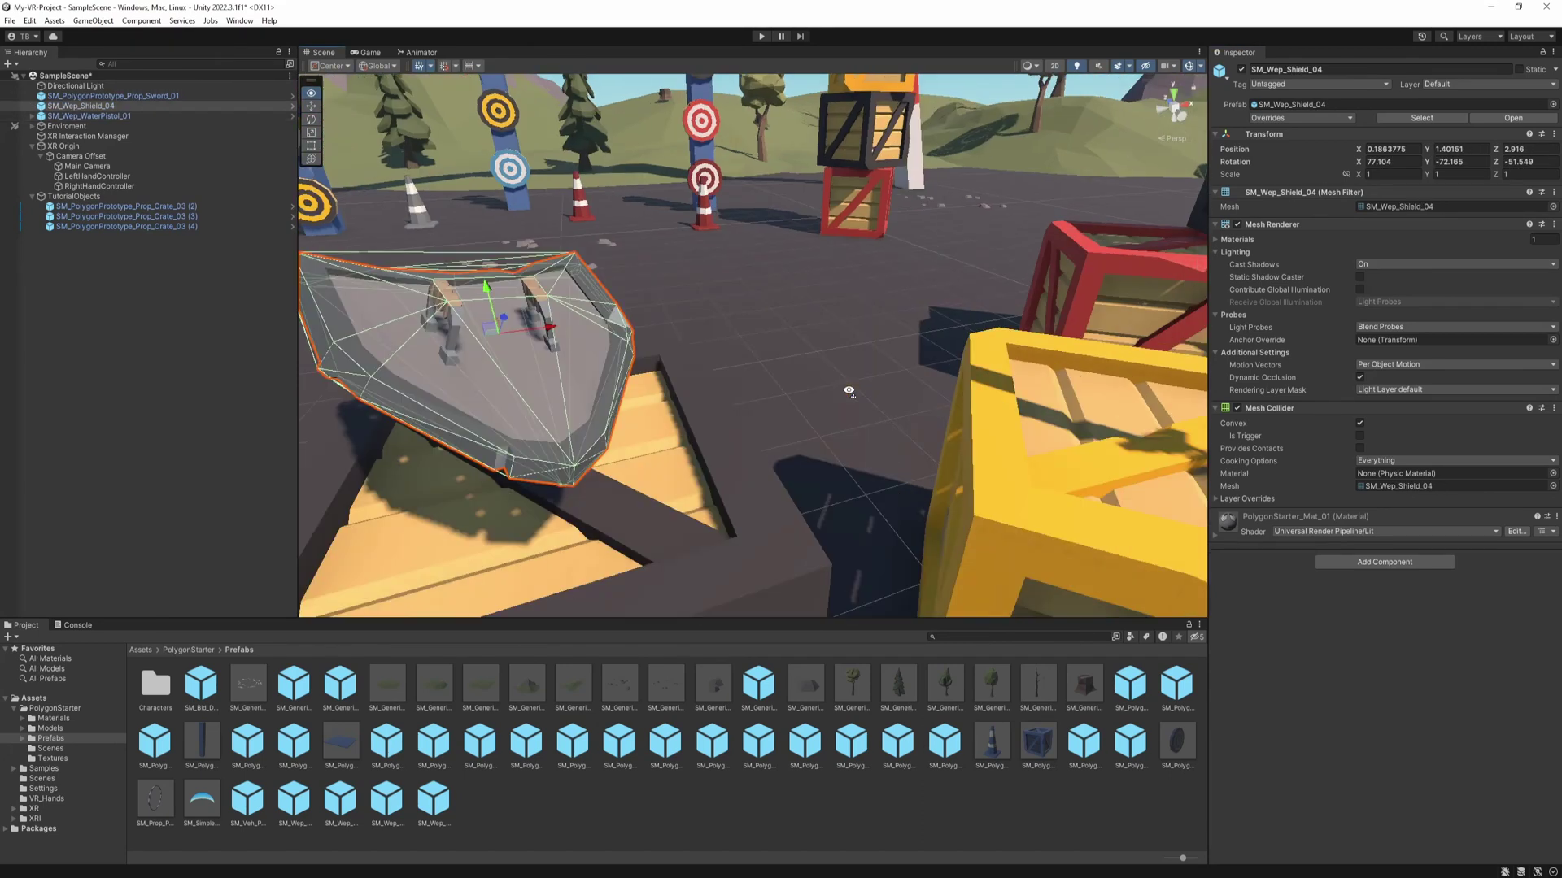
Step: Settle the shield on the black crate and rotate the sword about 90.5 degrees on X to lie across the yellow crate
{"action": "left_click", "coordinate": [626, 244]}
{"action": "right_click_drag", "start_coordinate": [626, 244], "coordinate": [777, 389]}
{"action": "key", "text": "e"}
{"action": "left_click_drag", "start_coordinate": [777, 389], "coordinate": [773, 480]}
{"action": "key", "text": "w"}
{"action": "right_click_drag", "start_coordinate": [773, 480], "coordinate": [463, 471]}
Step: Add an XR Grab Interactable component to the water pistol, shield and sword together
{"action": "left_click", "coordinate": [456, 465]}
{"action": "left_click", "coordinate": [773, 351], "text": "shift"}
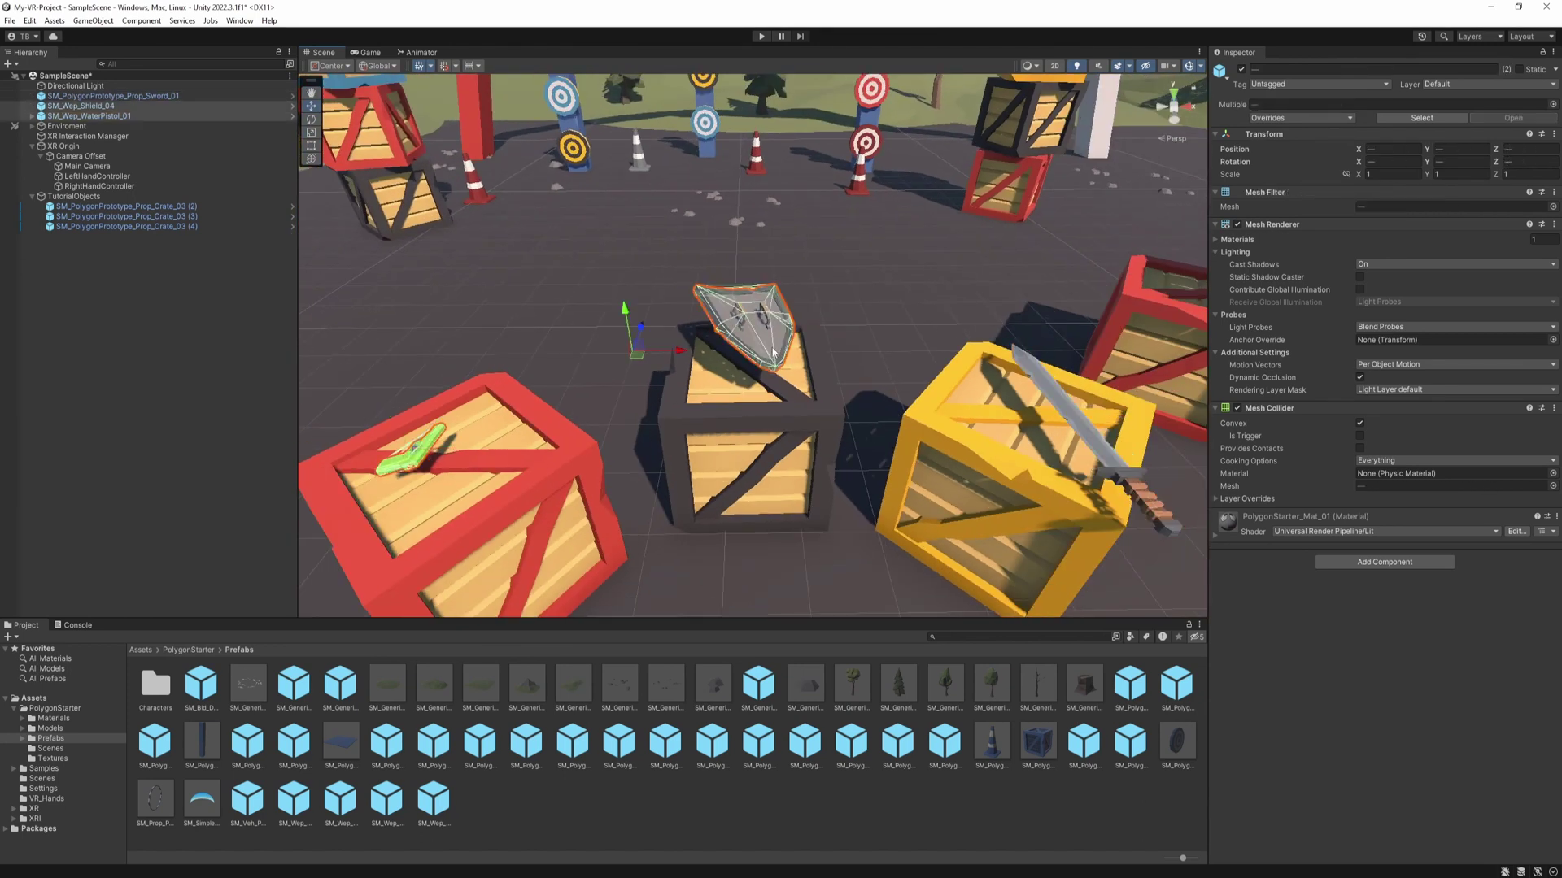
{"action": "left_click", "coordinate": [1122, 486], "text": "shift"}
{"action": "left_click", "coordinate": [1325, 562]}
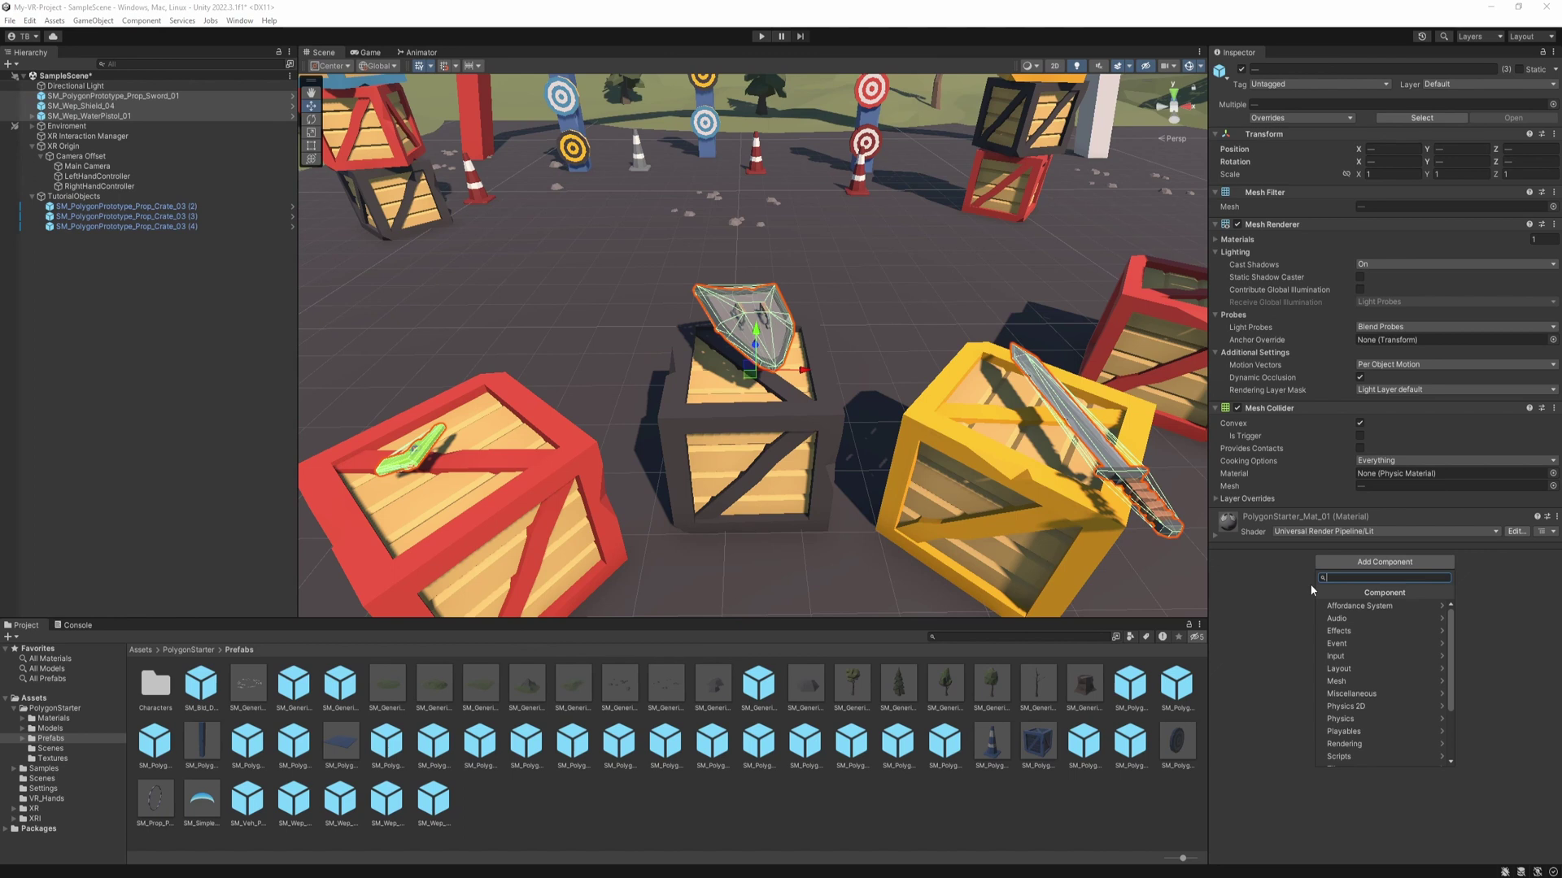
{"action": "type", "text": "xr gr"}
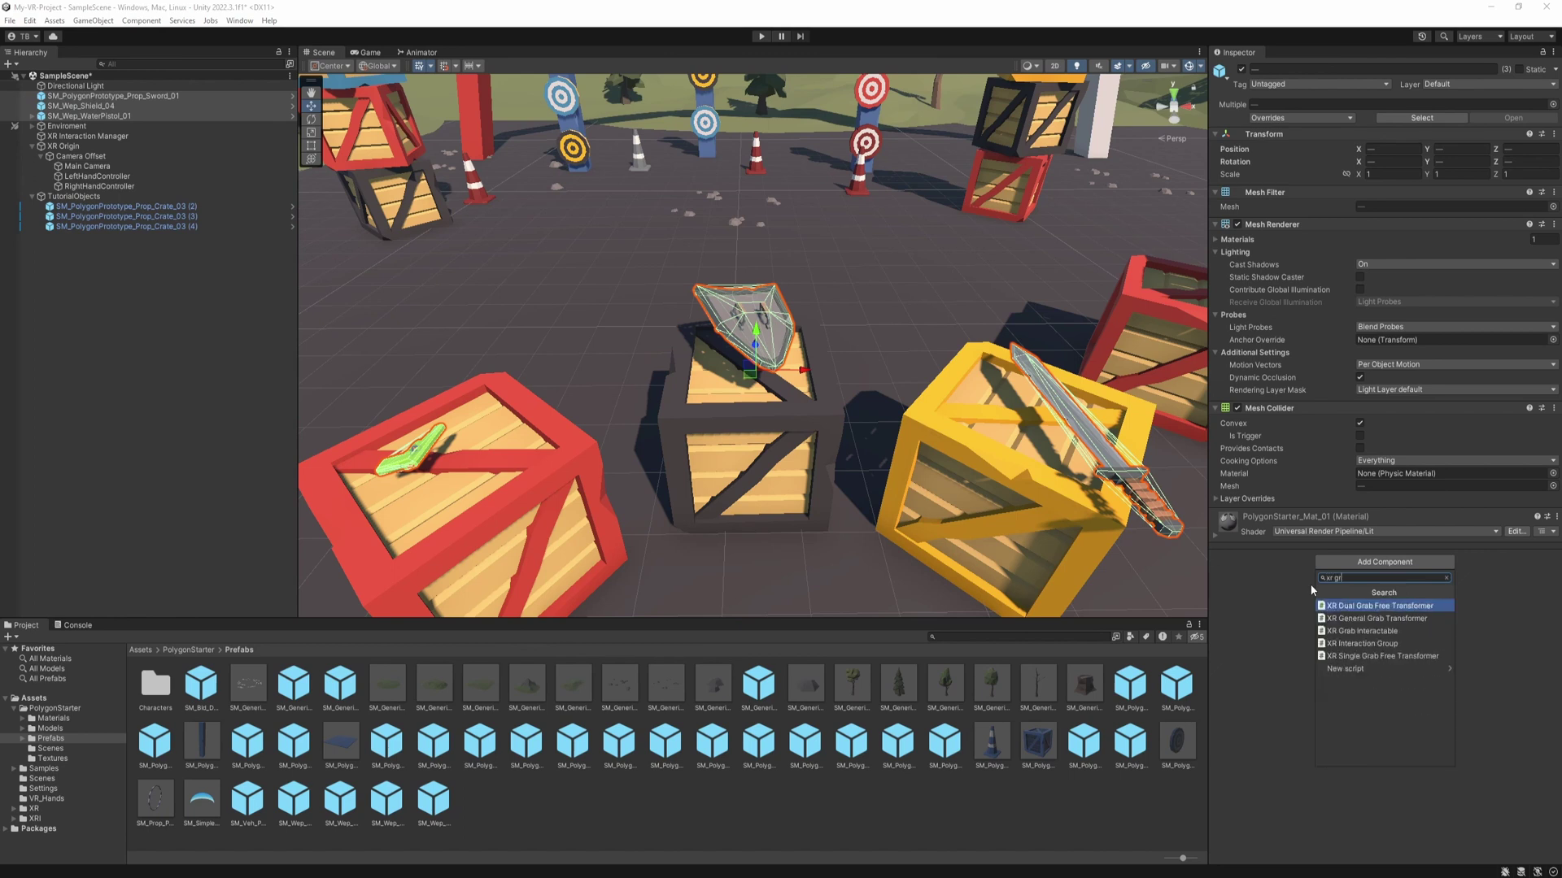
{"action": "key", "text": "Down"}
{"action": "key", "text": "Down"}
{"action": "key", "text": "Return"}
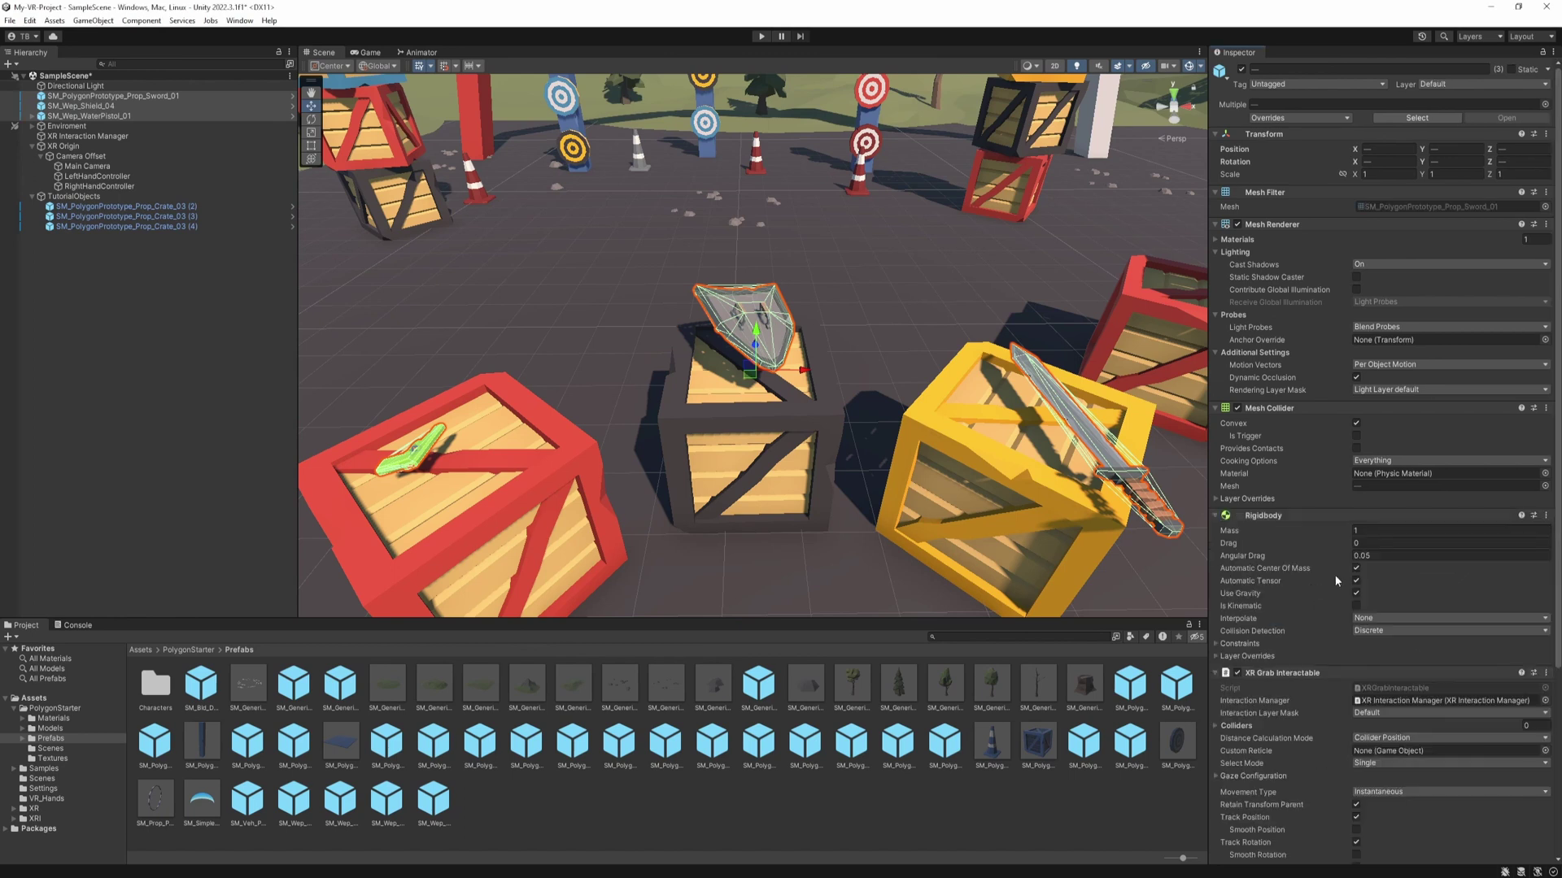
Step: Set the grab Movement Type to Kinematic on the shield and to Velocity Tracking on the sword
{"action": "left_click", "coordinate": [413, 465]}
{"action": "scroll", "coordinate": [1396, 640], "scroll_direction": "down", "scroll_amount": 3}
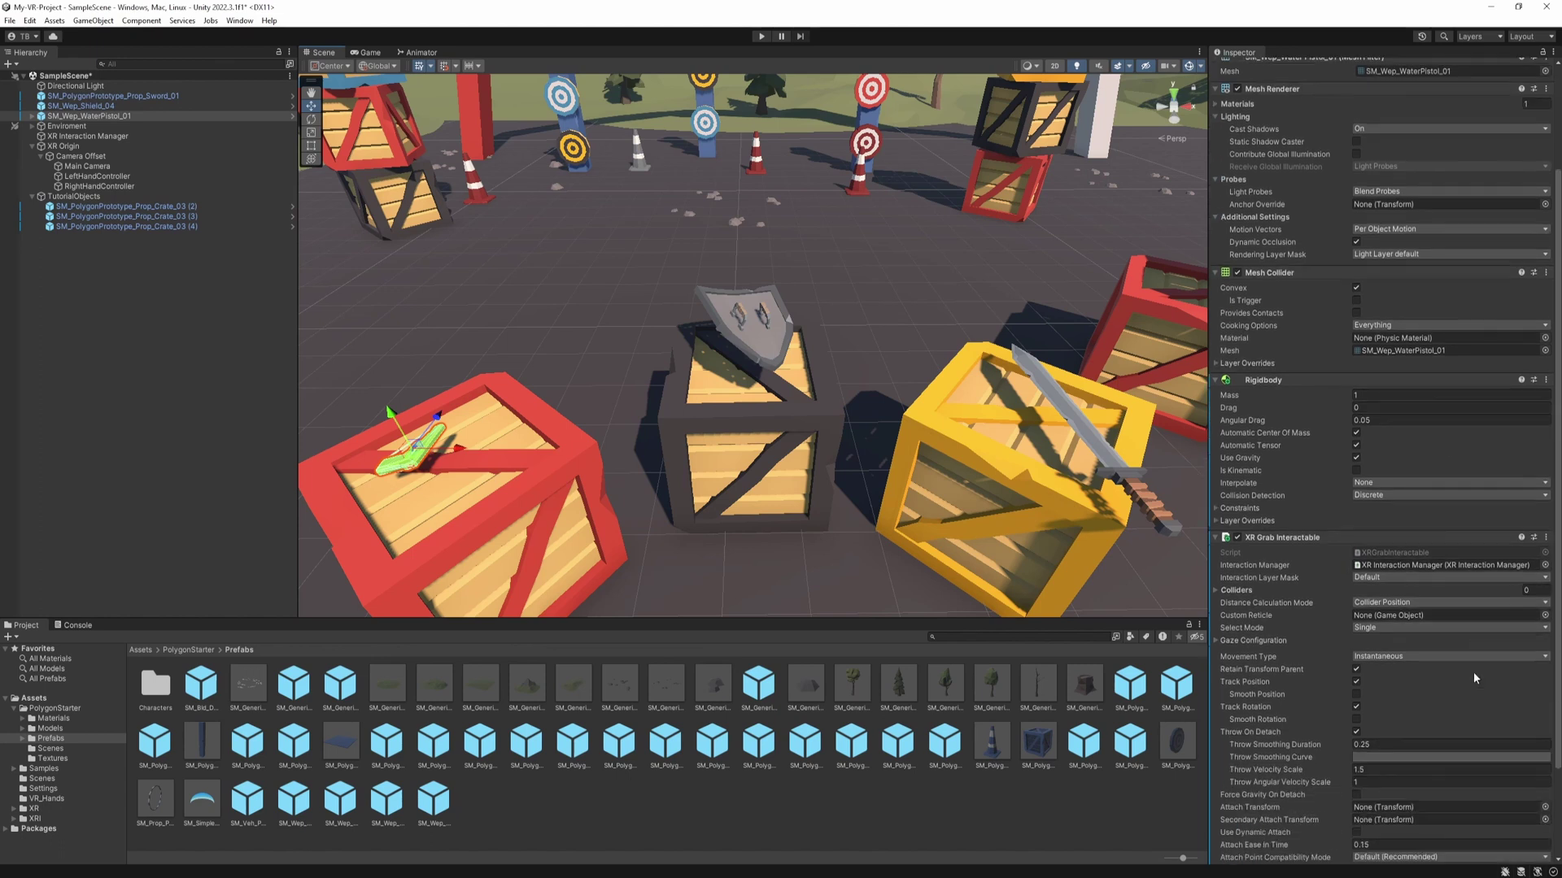
{"action": "left_click", "coordinate": [761, 341]}
{"action": "left_click", "coordinate": [1448, 622]}
{"action": "left_click", "coordinate": [1383, 650]}
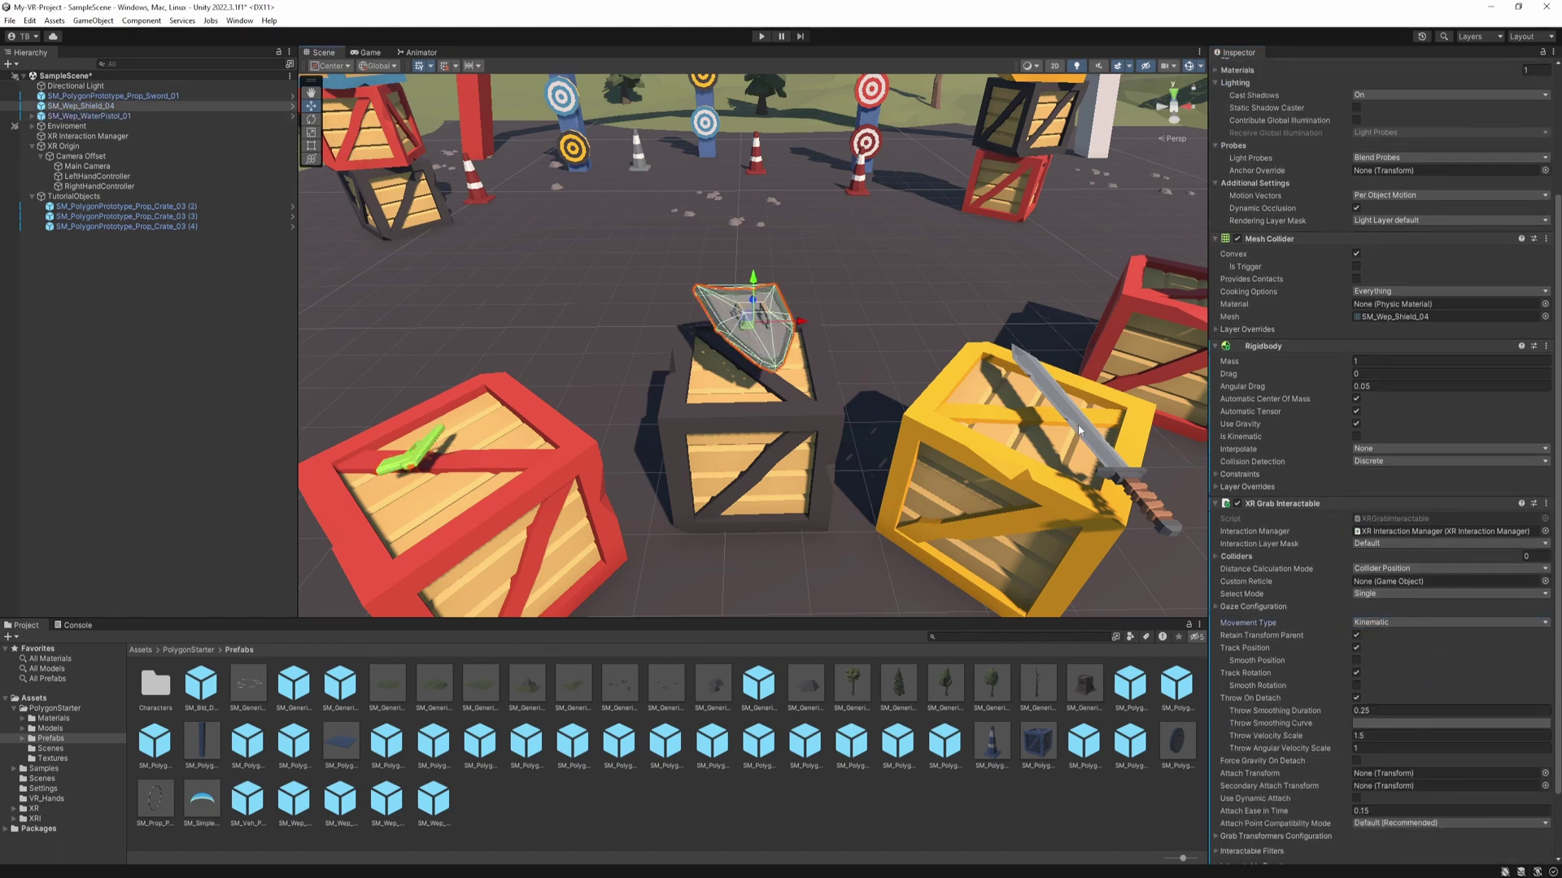
{"action": "left_click", "coordinate": [1076, 429]}
{"action": "left_click", "coordinate": [1433, 625]}
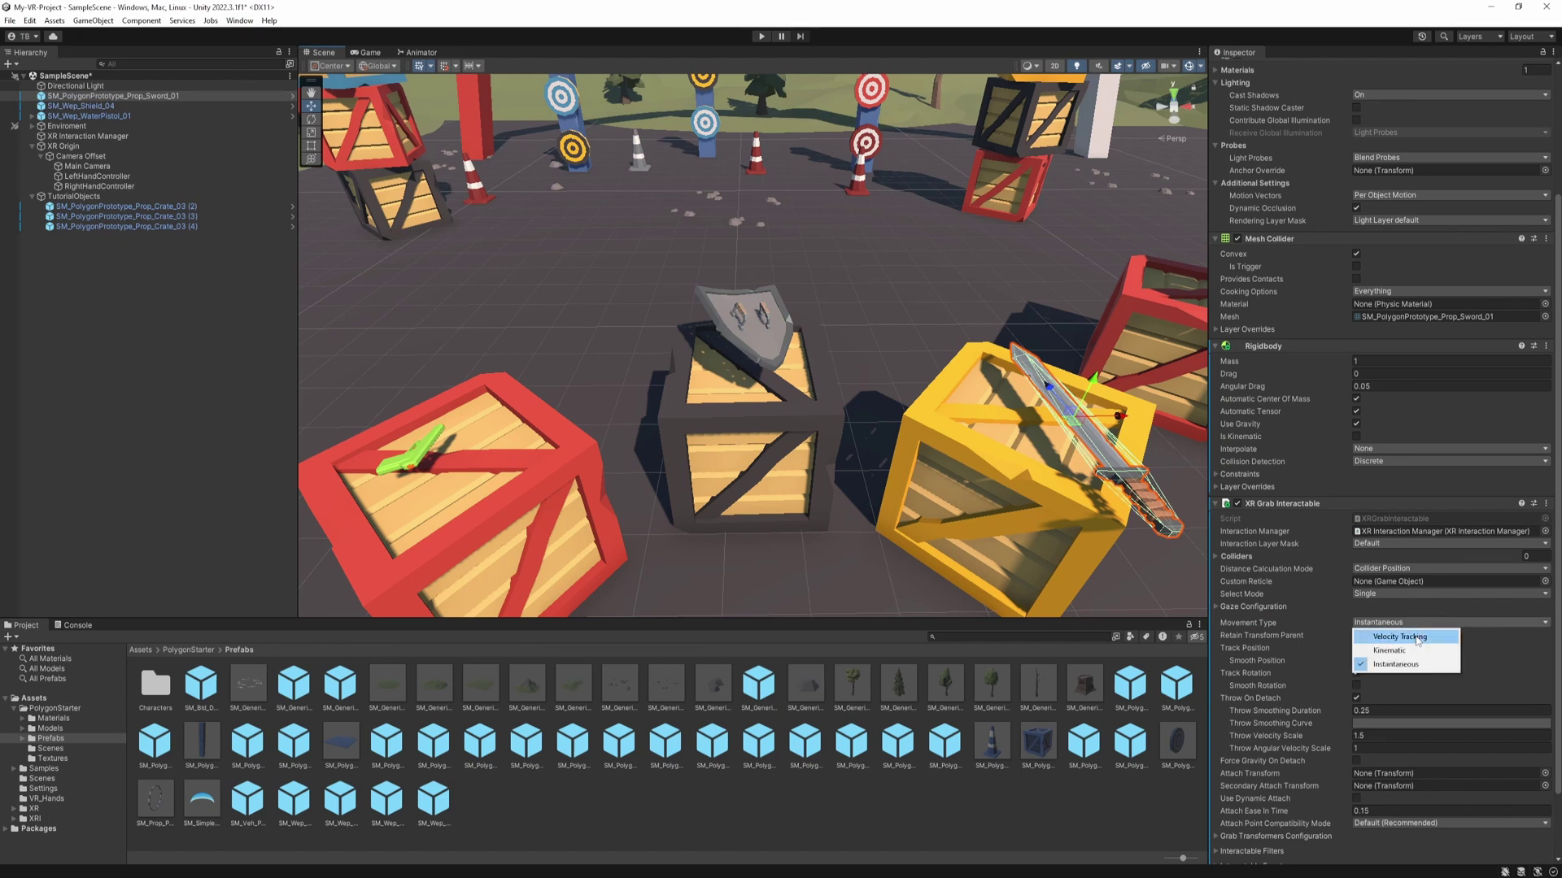
{"action": "left_click", "coordinate": [1416, 638]}
Step: Test grabbing the water pistol, shield and sword in Play mode, and inspect the XR Origin's components
{"action": "left_click", "coordinate": [762, 37]}
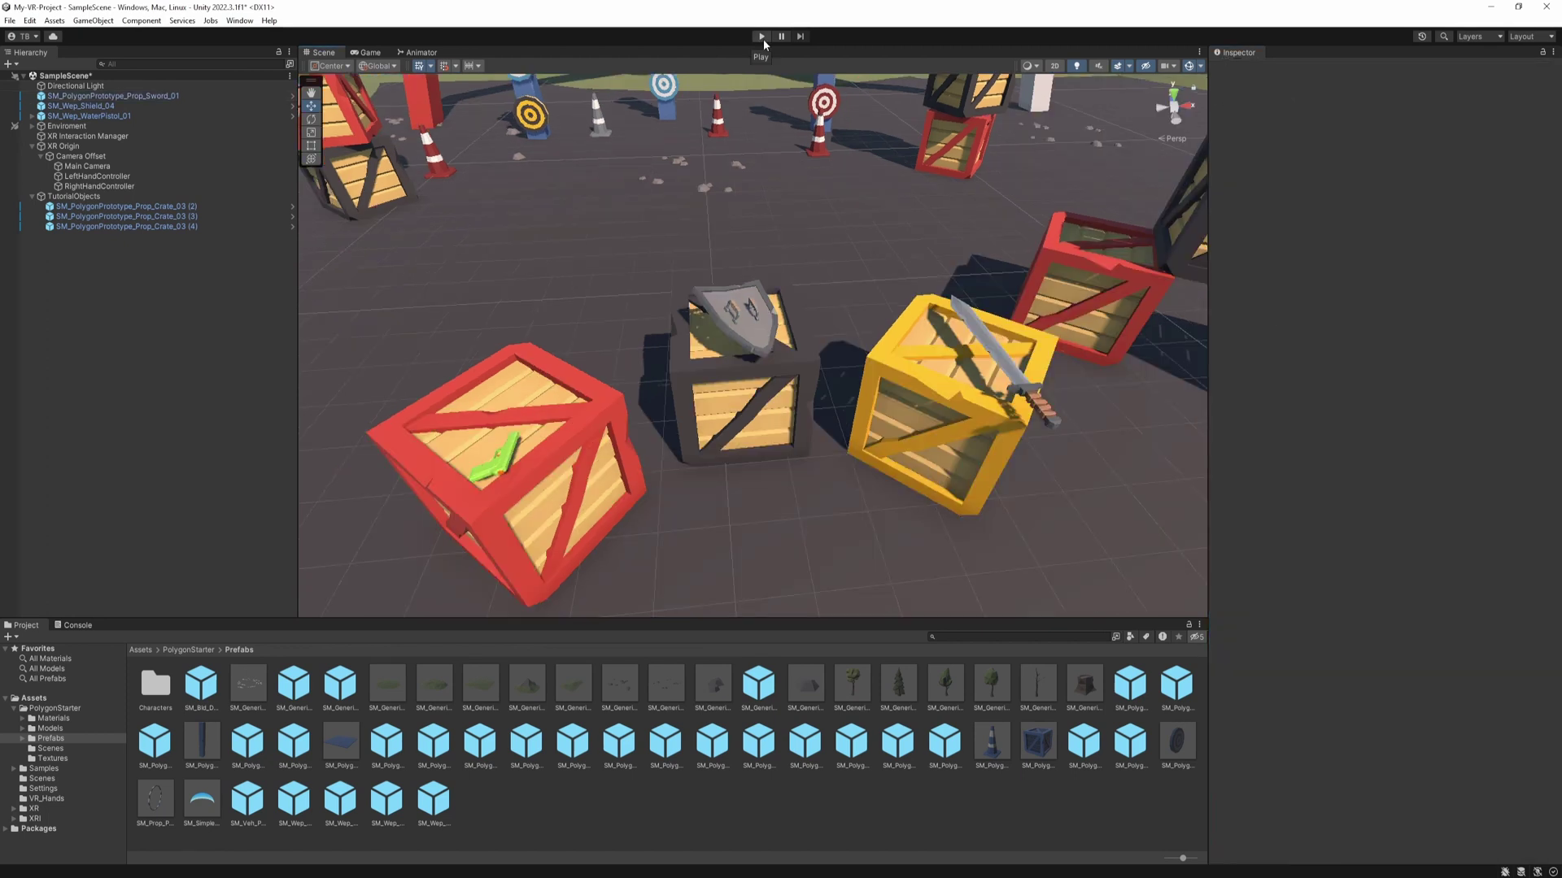
{"action": "left_click", "coordinate": [762, 36]}
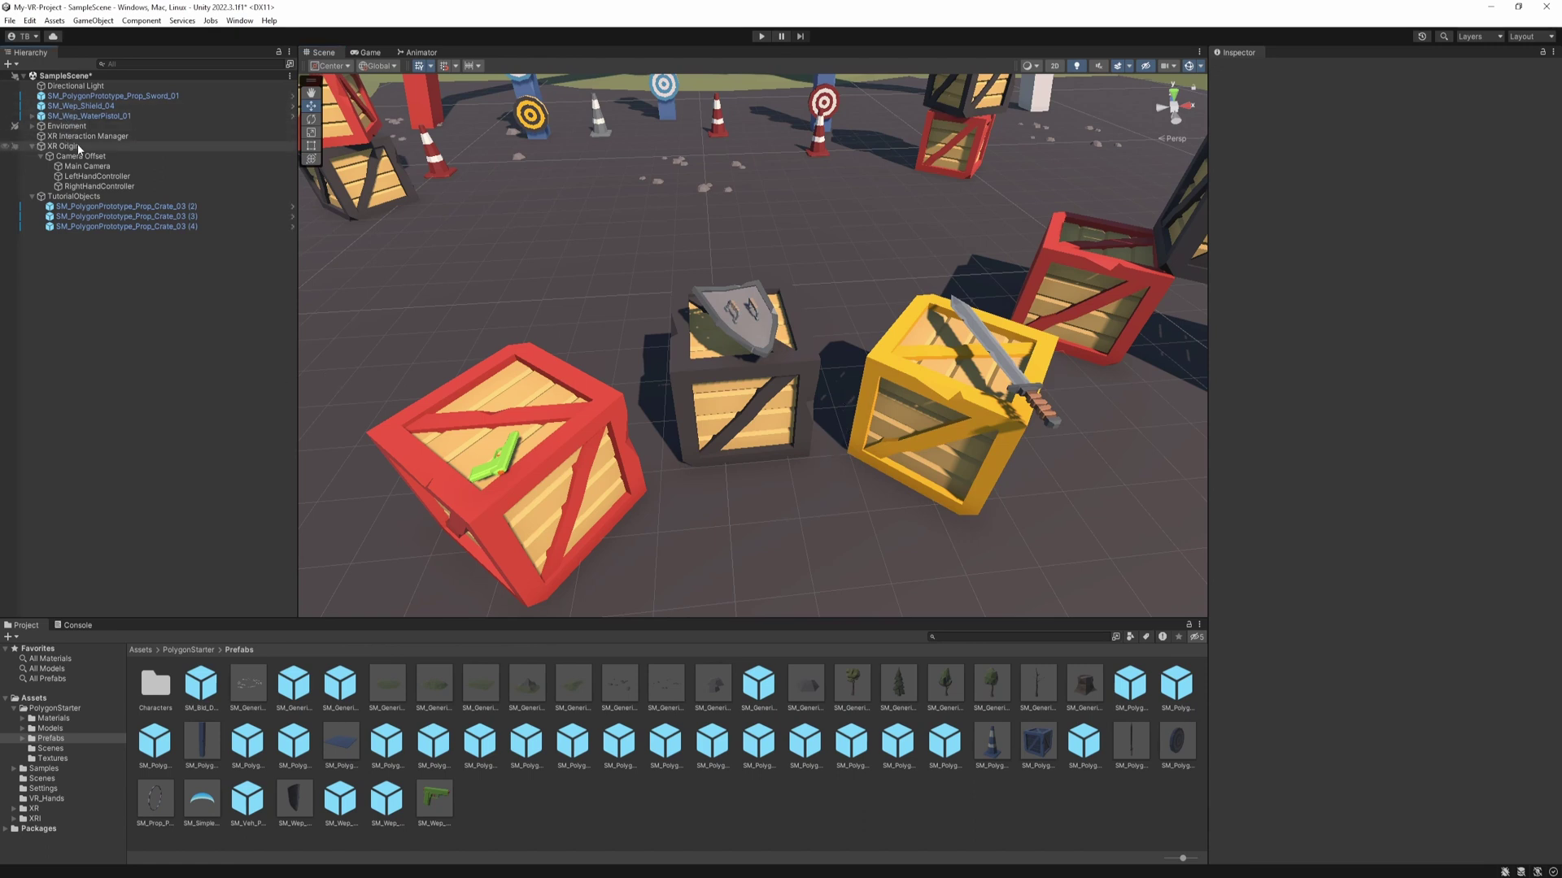
{"action": "left_click", "coordinate": [83, 147]}
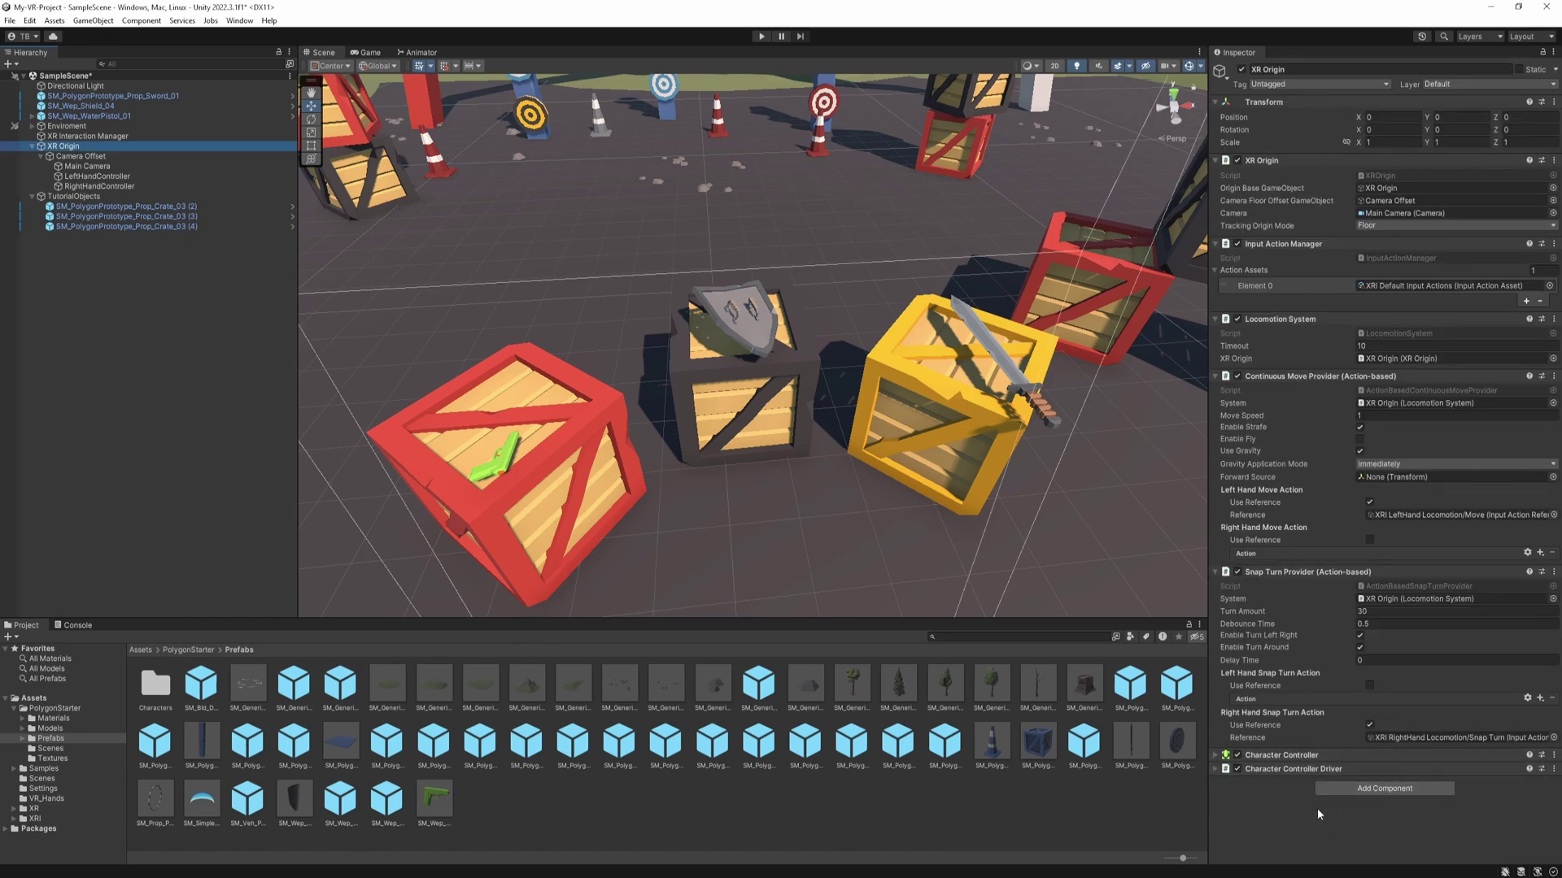
Step: Create two new layers: Interactables as User Layer 6 and Player as User Layer 7
{"action": "left_click", "coordinate": [736, 315]}
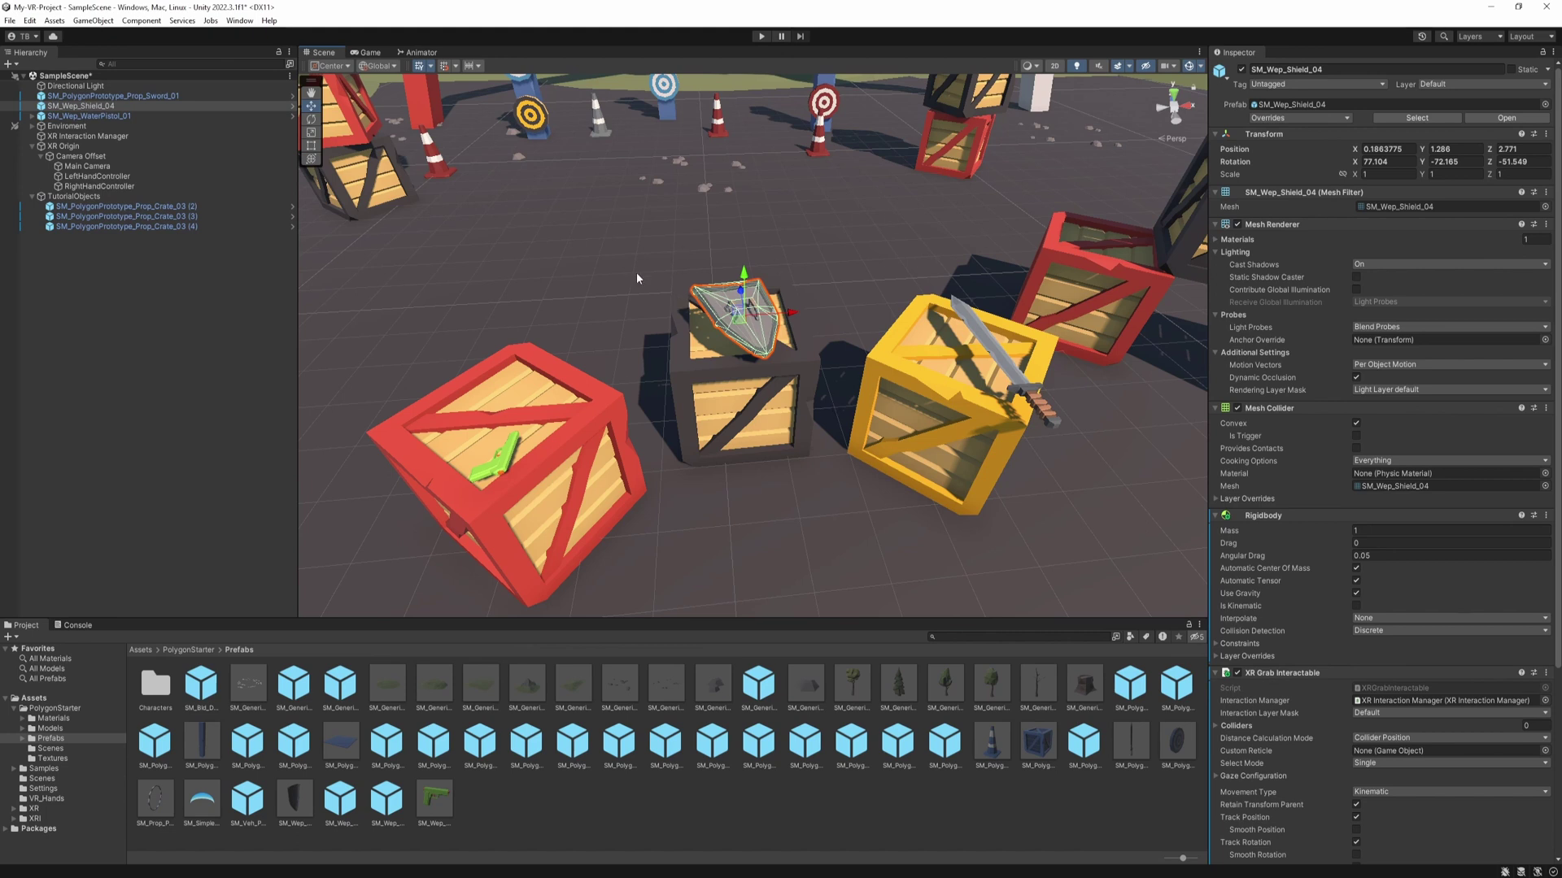
{"action": "left_click", "coordinate": [1442, 87]}
{"action": "left_click", "coordinate": [1448, 177]}
{"action": "left_click", "coordinate": [1391, 219]}
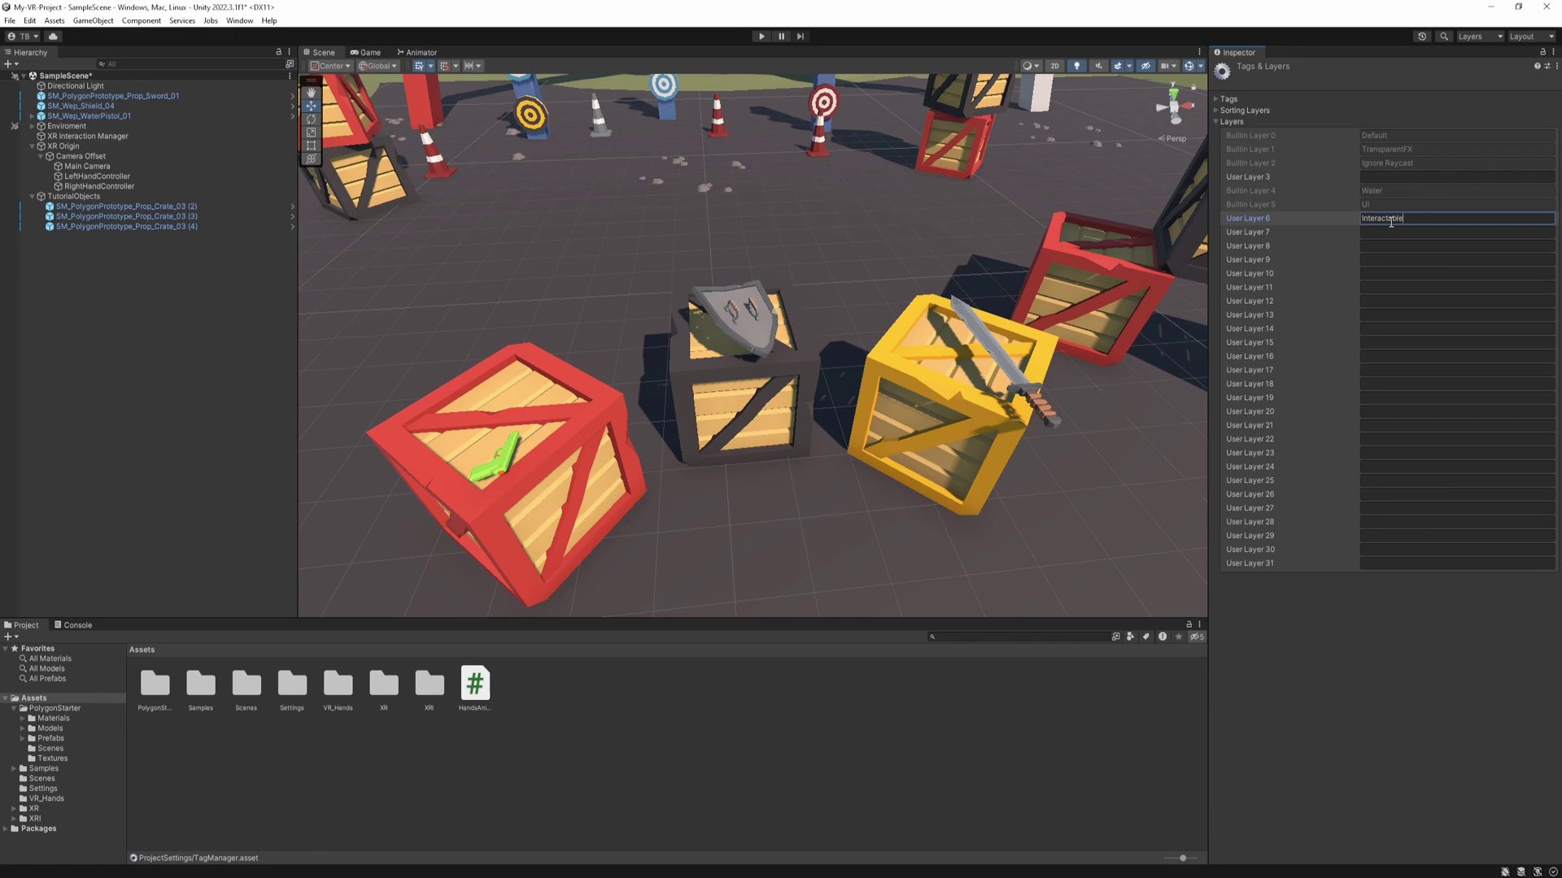
{"action": "left_click", "coordinate": [1390, 233]}
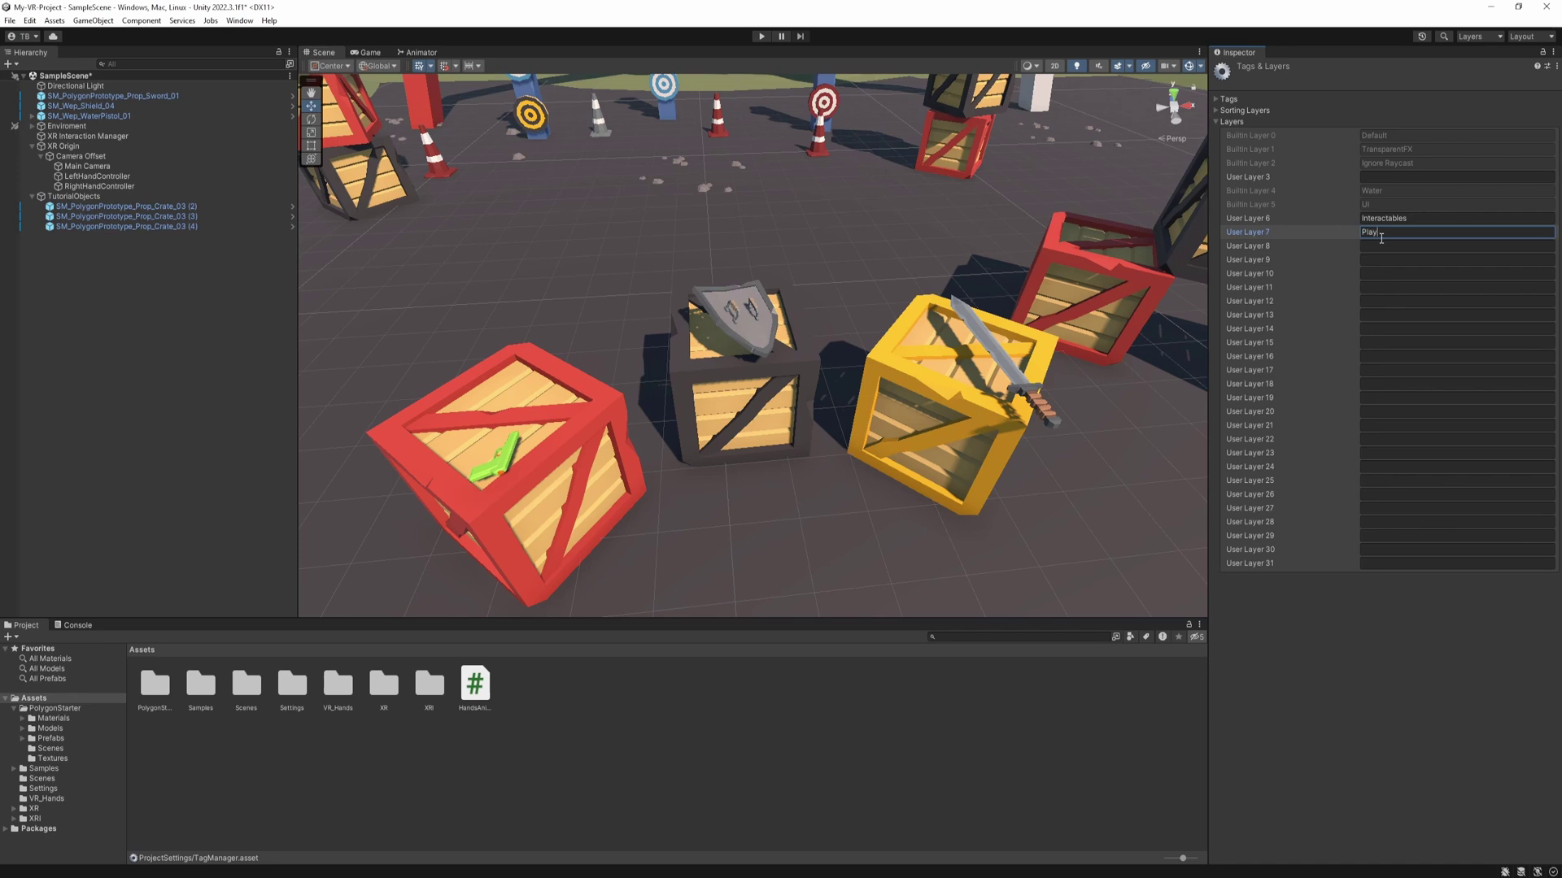
Step: Assign the sword, shield and water pistol, including their child objects, to the Interactables layer
{"action": "left_click", "coordinate": [122, 96]}
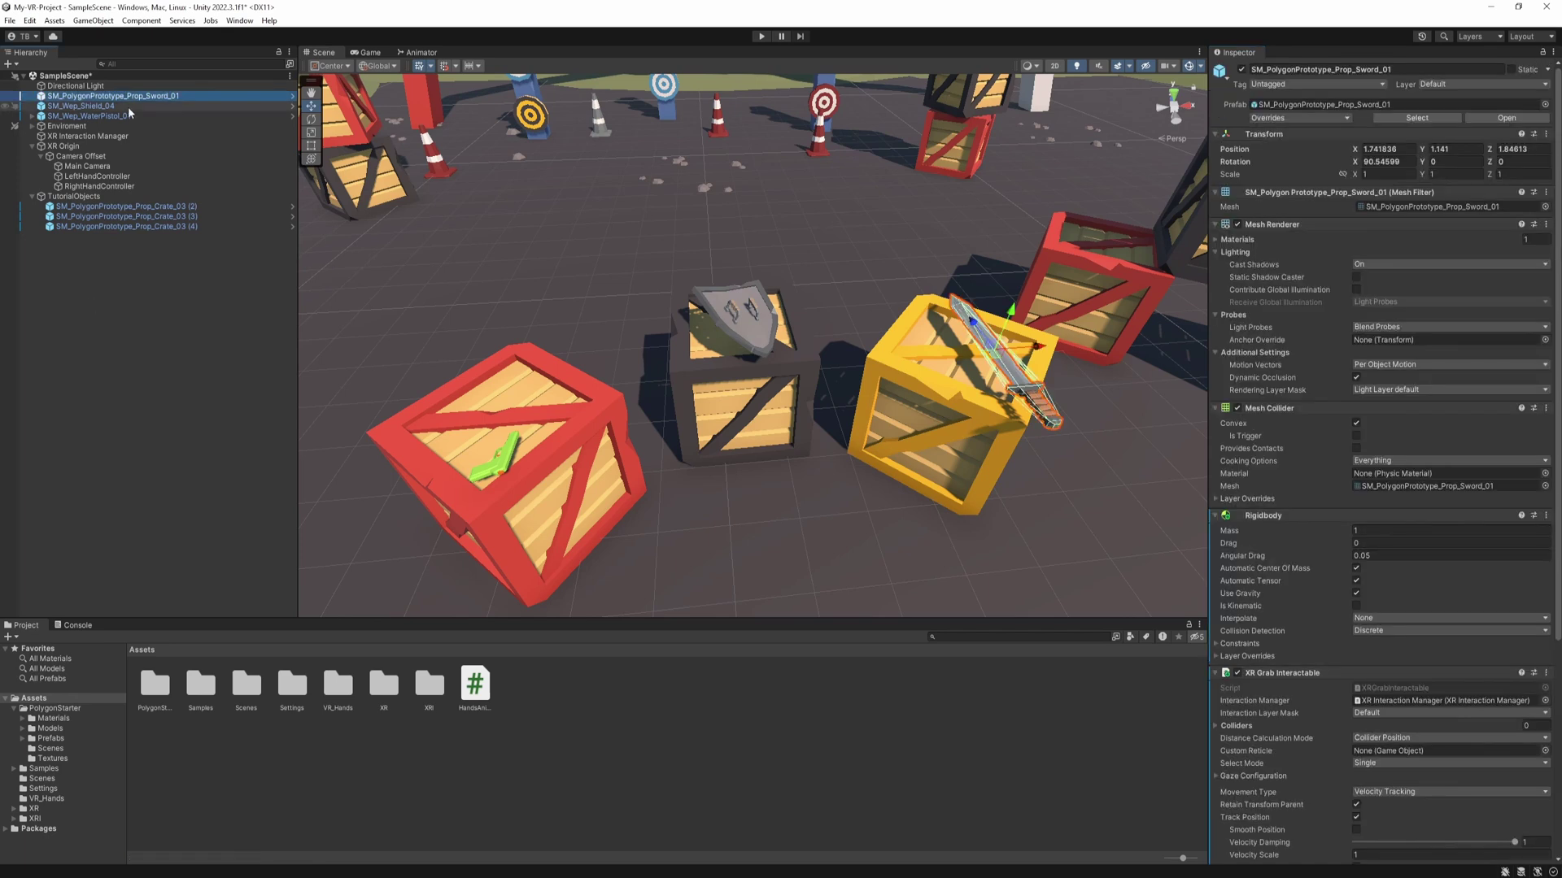
{"action": "left_click", "coordinate": [126, 106], "text": "ctrl"}
{"action": "left_click", "coordinate": [114, 115], "text": "ctrl"}
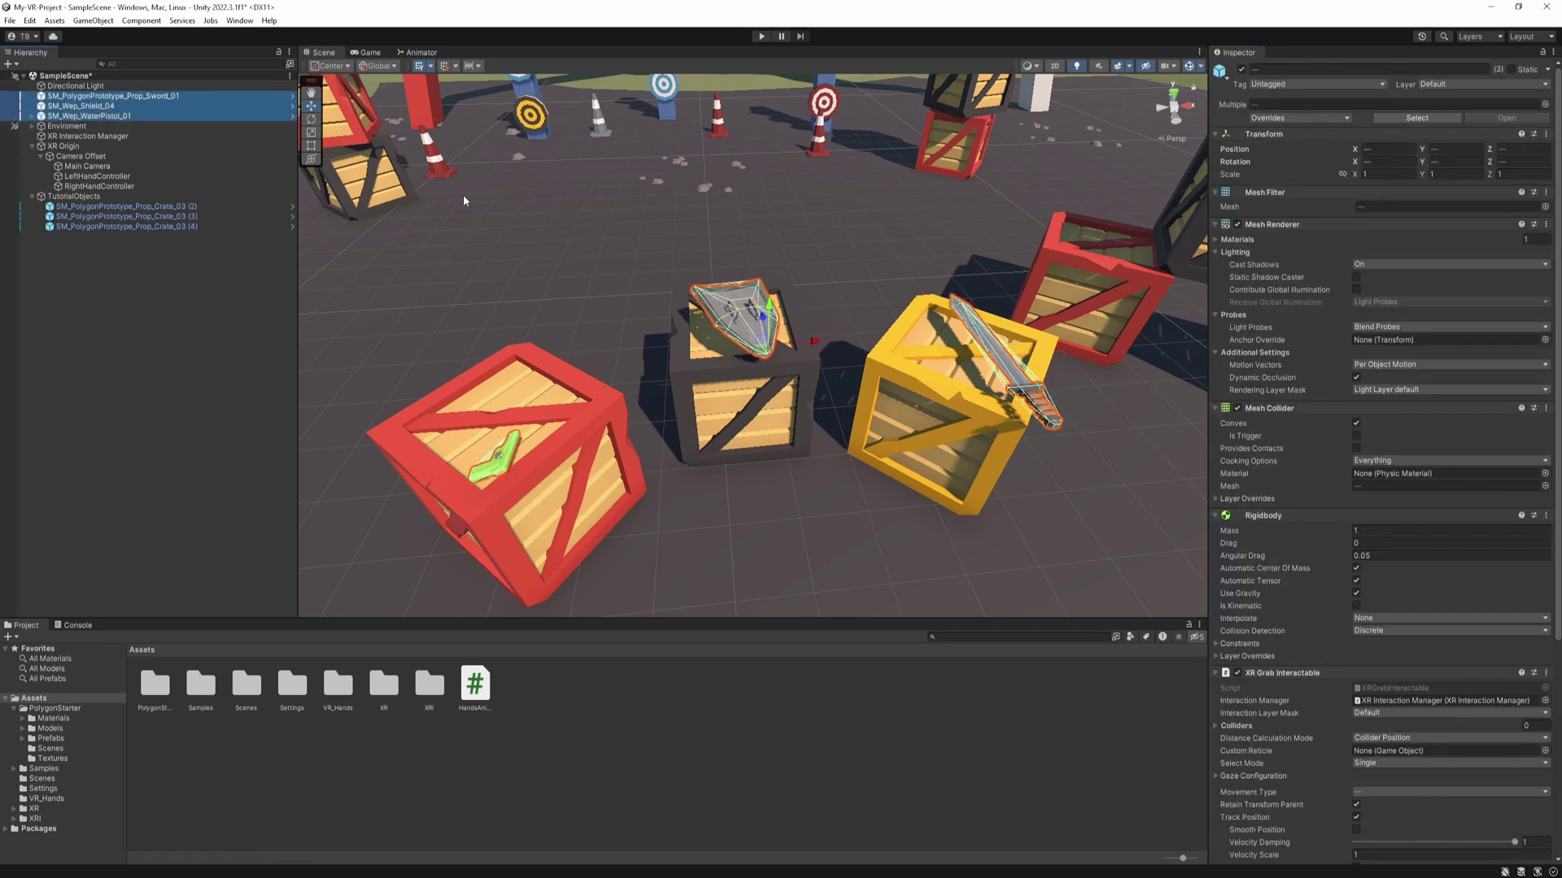
{"action": "left_click", "coordinate": [1463, 85]}
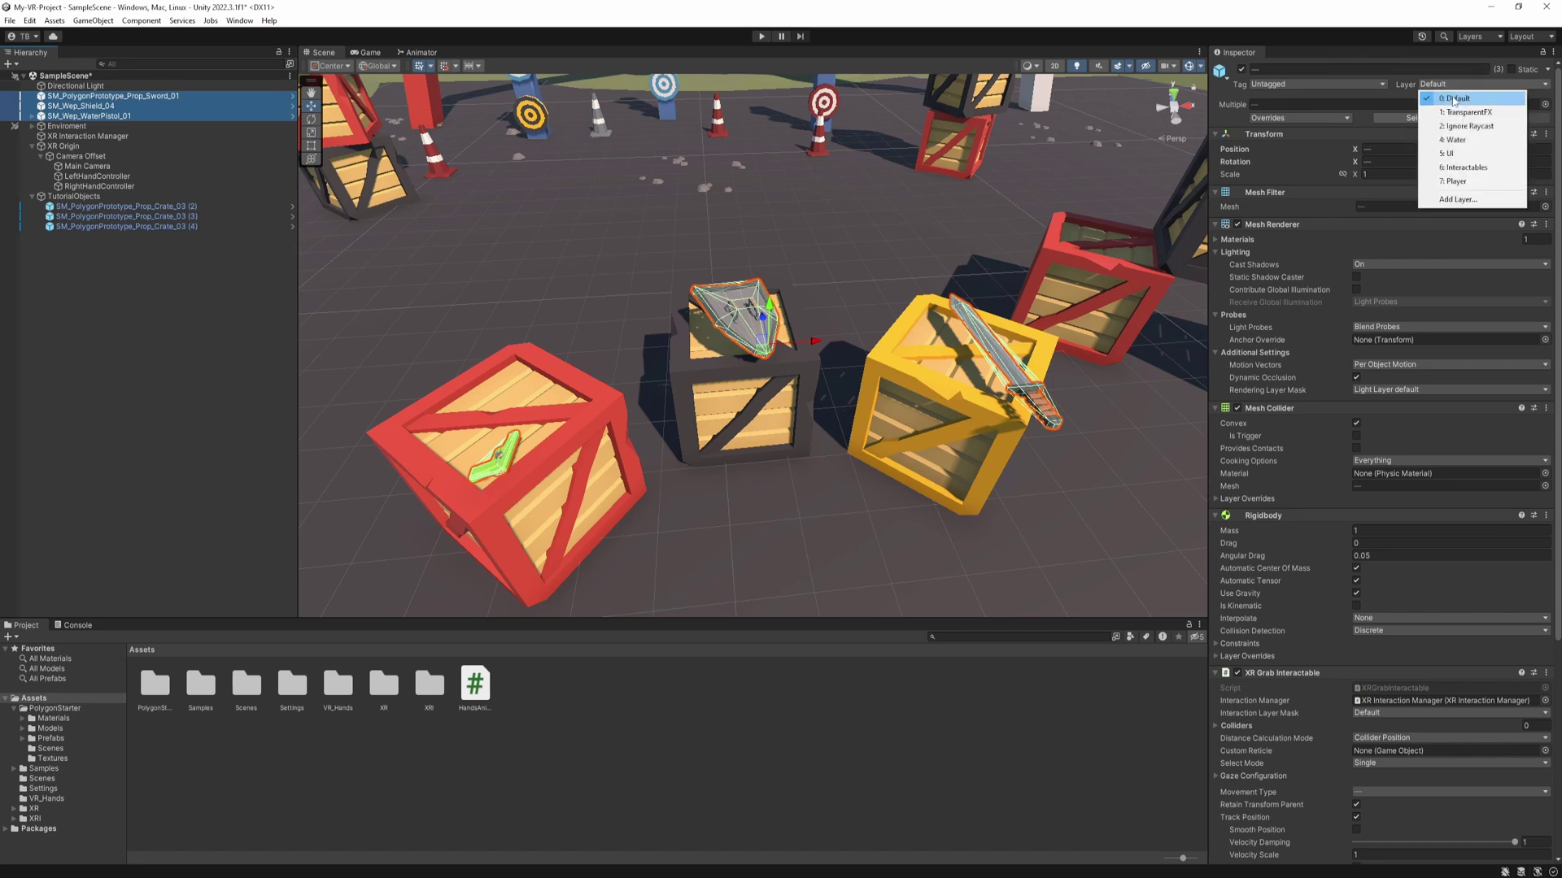
{"action": "left_click", "coordinate": [1509, 172]}
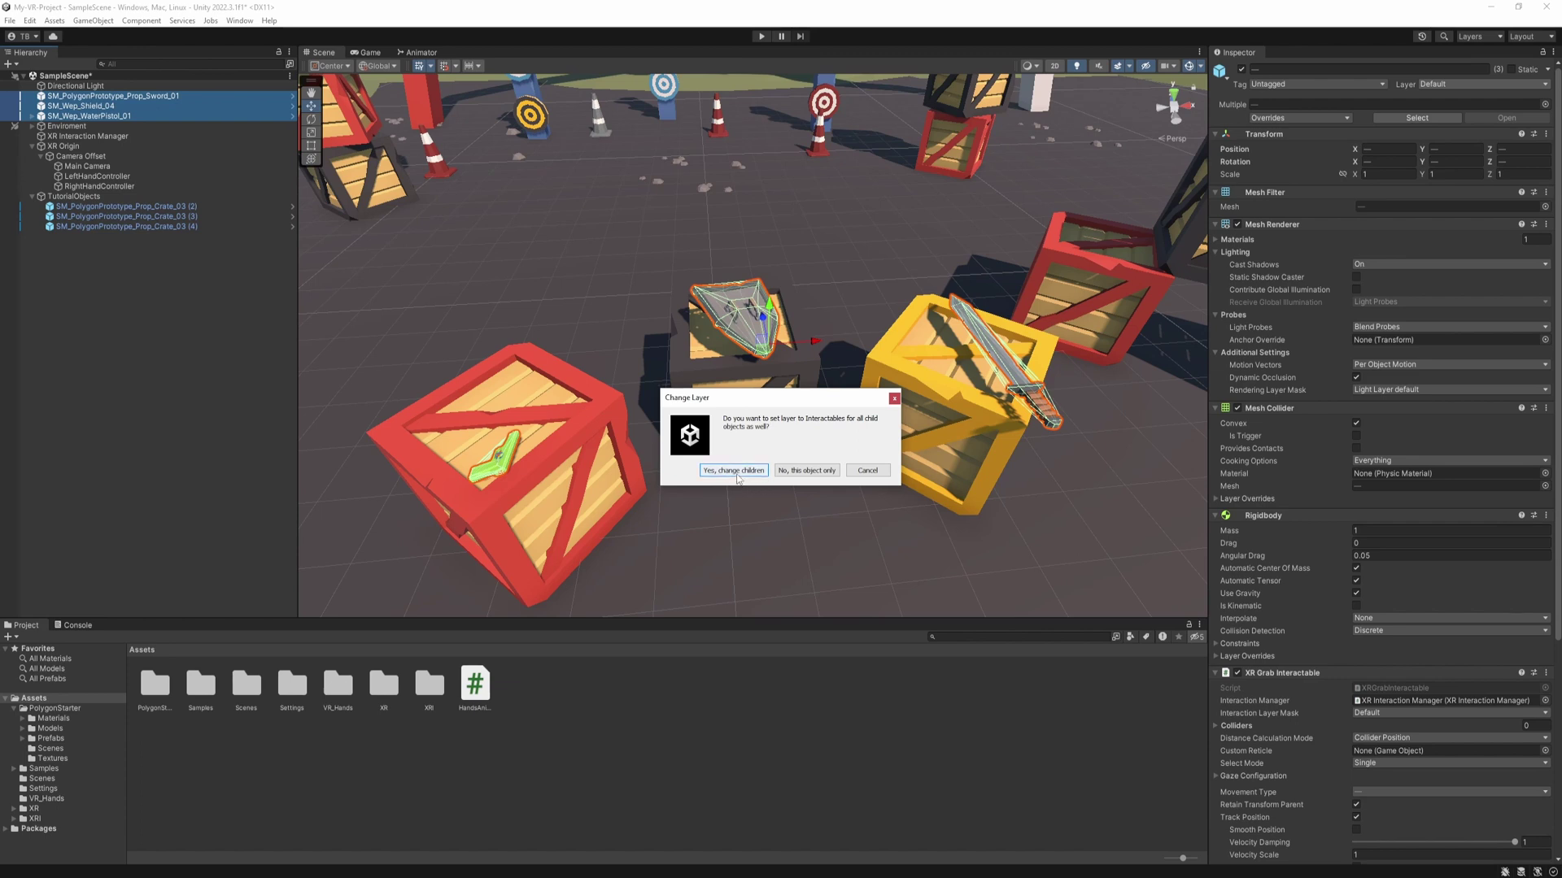
{"action": "left_click", "coordinate": [734, 471]}
Step: Assign the XR Origin to the Player layer, and check the layer of the left and right hand controllers
{"action": "left_click", "coordinate": [94, 147]}
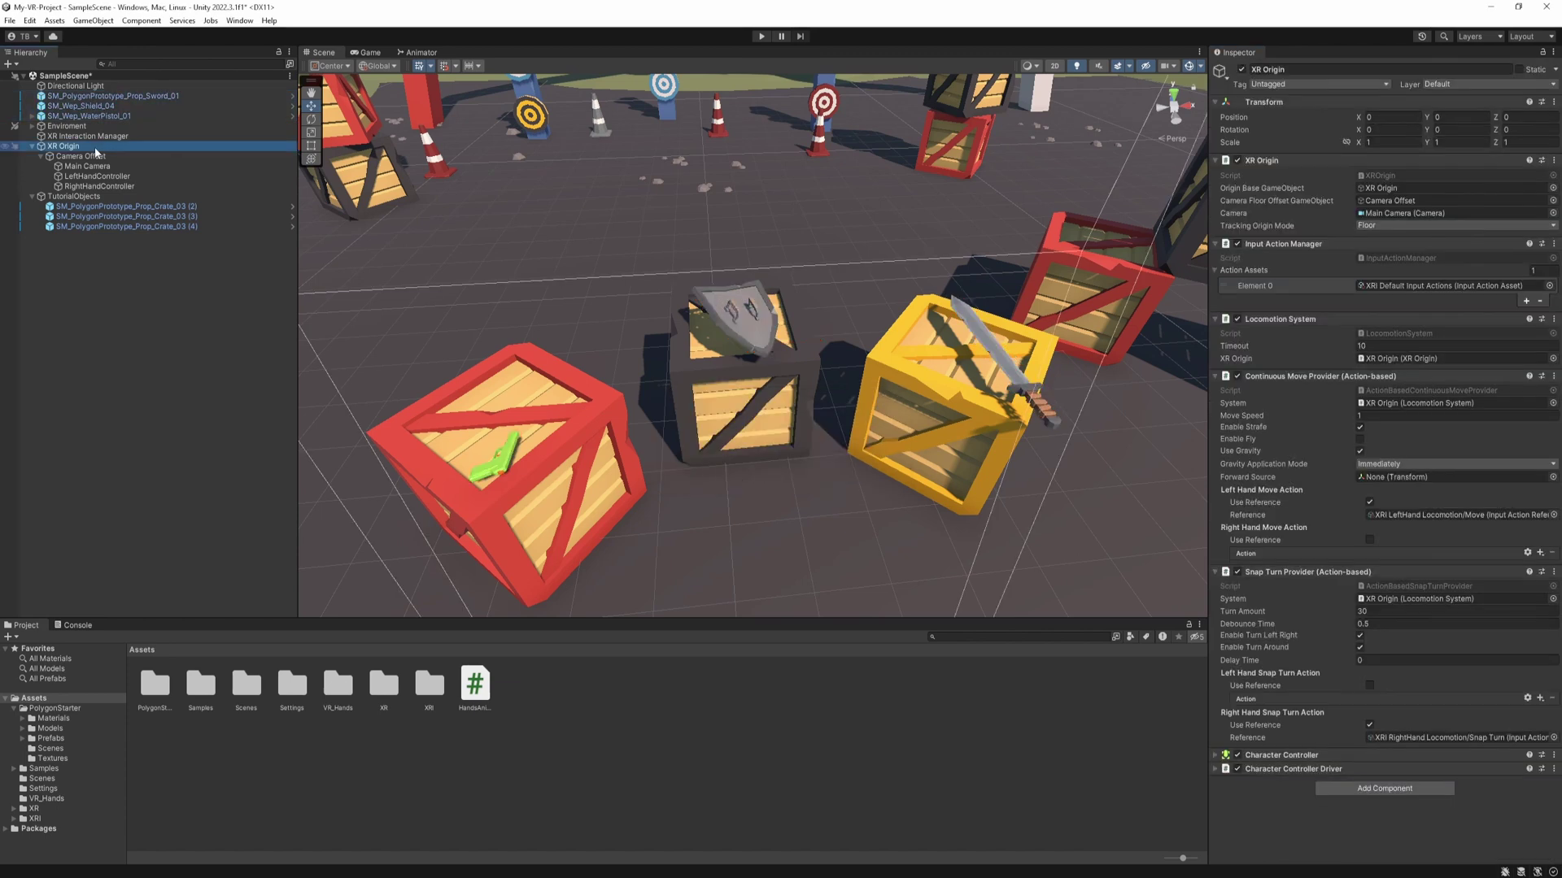
{"action": "left_click", "coordinate": [1449, 85]}
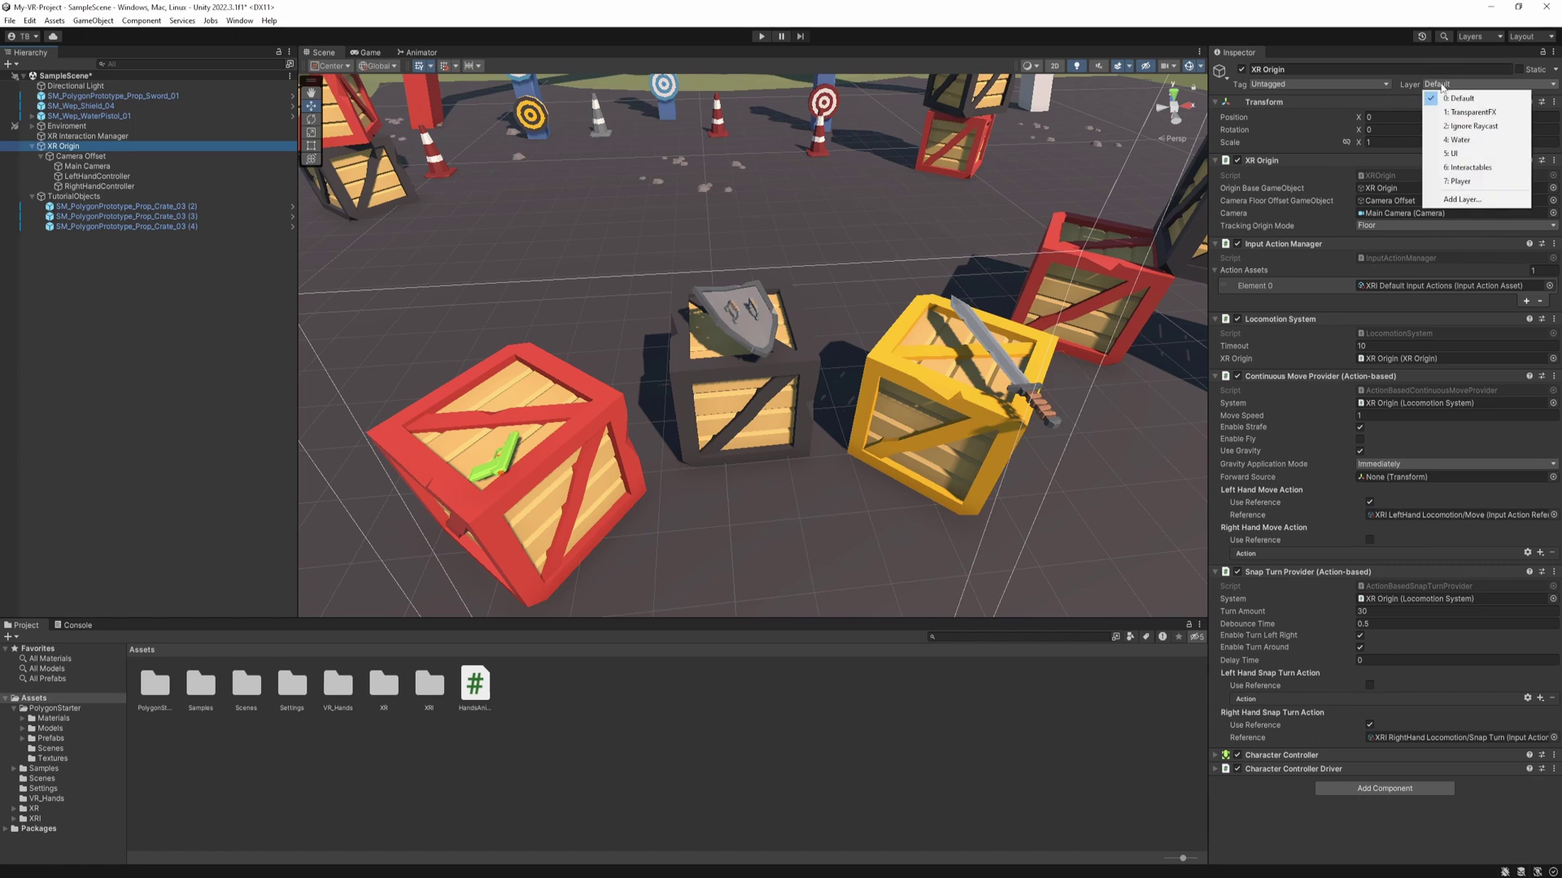
{"action": "left_click", "coordinate": [1459, 181]}
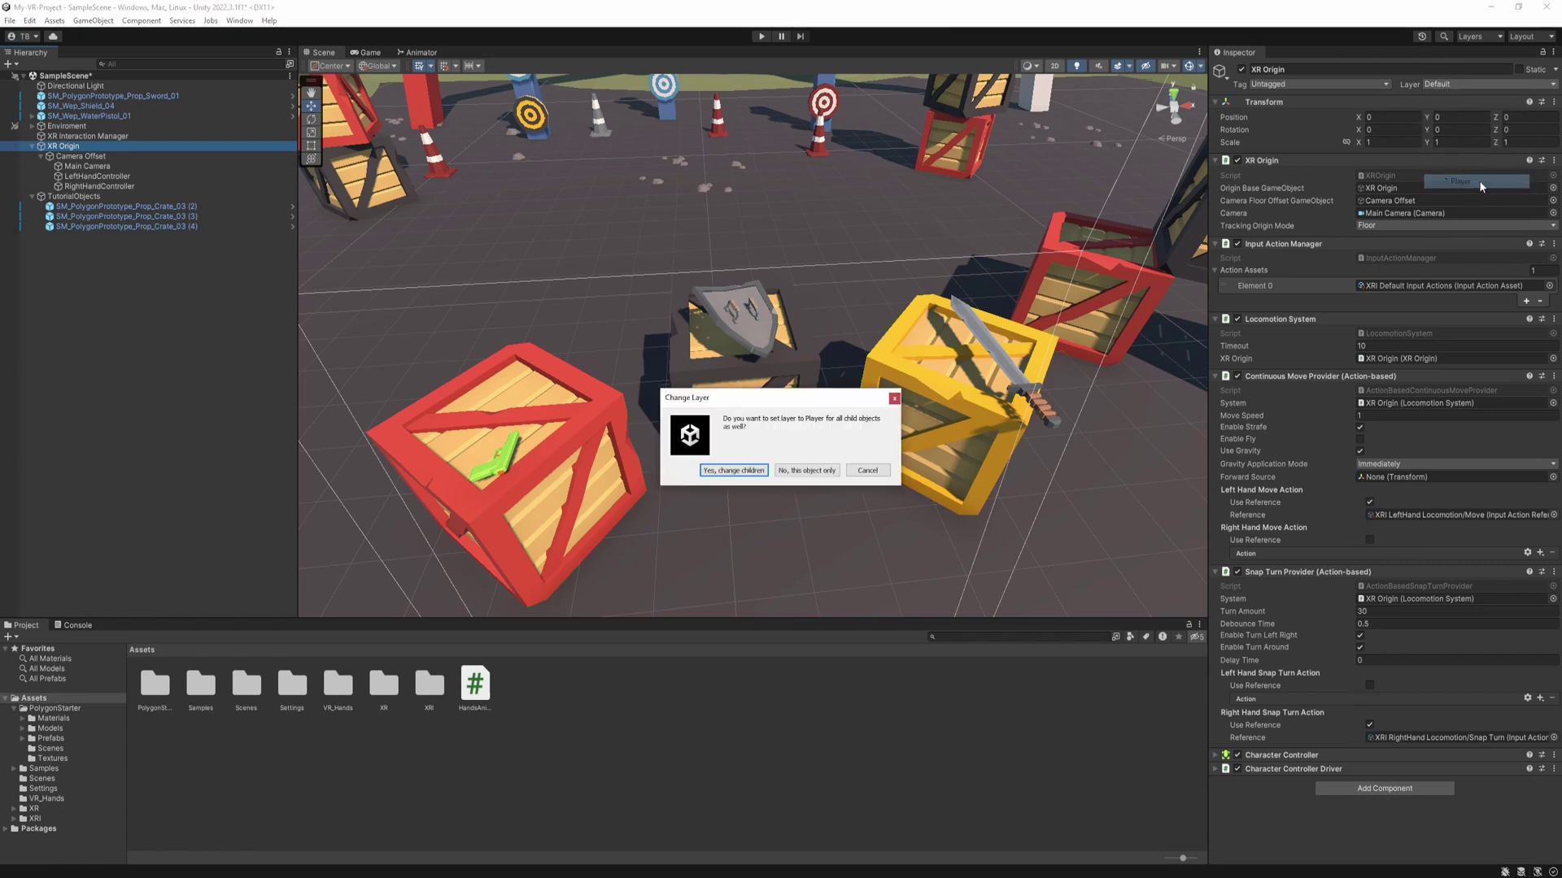
{"action": "left_click", "coordinate": [733, 470]}
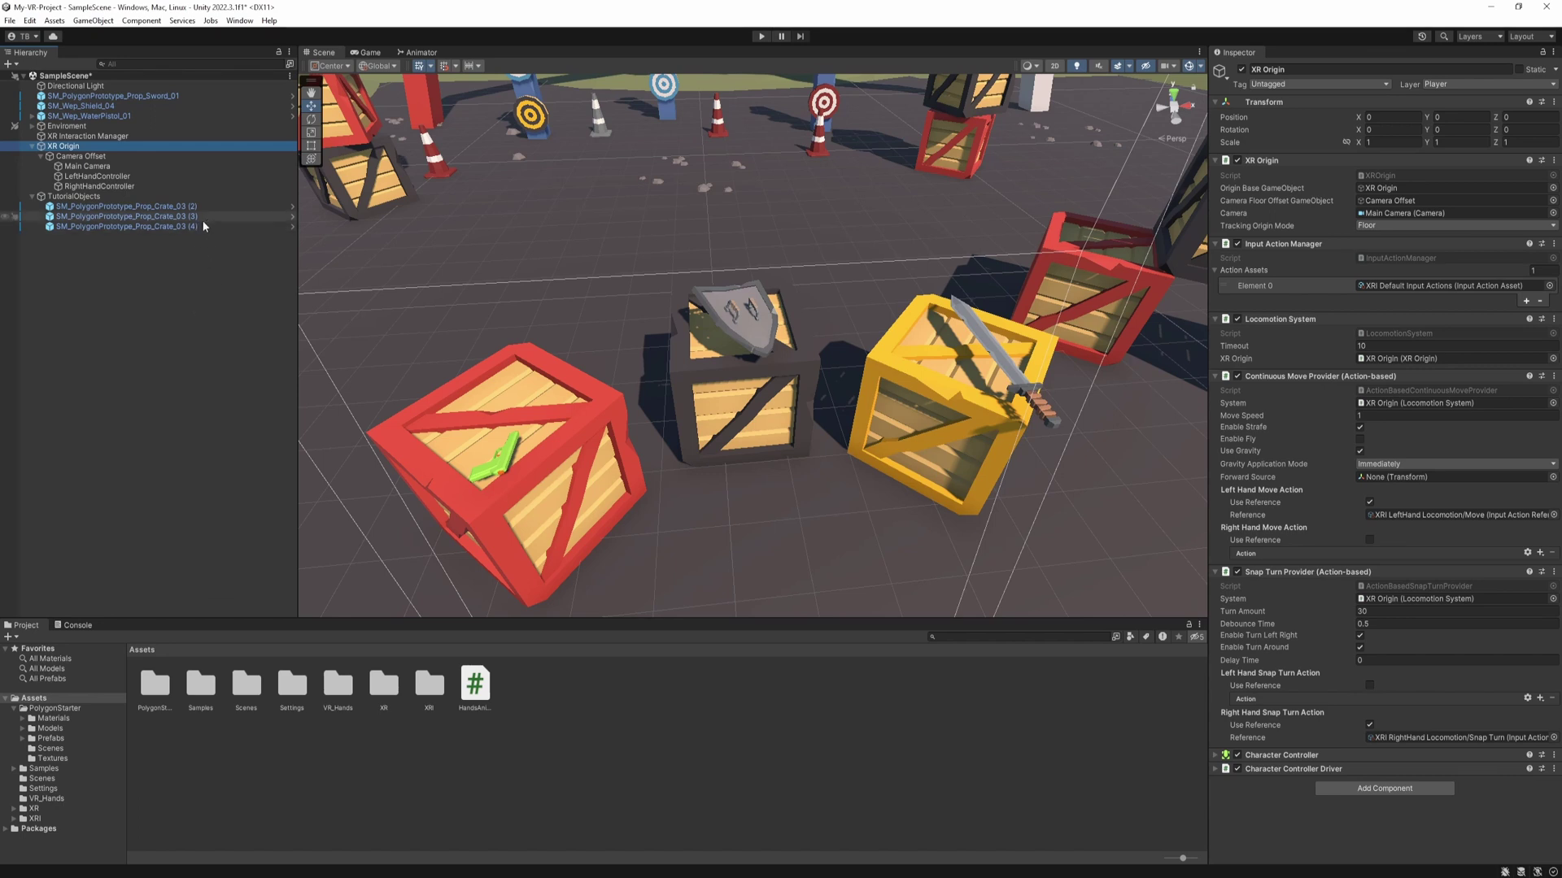
{"action": "left_click", "coordinate": [109, 176]}
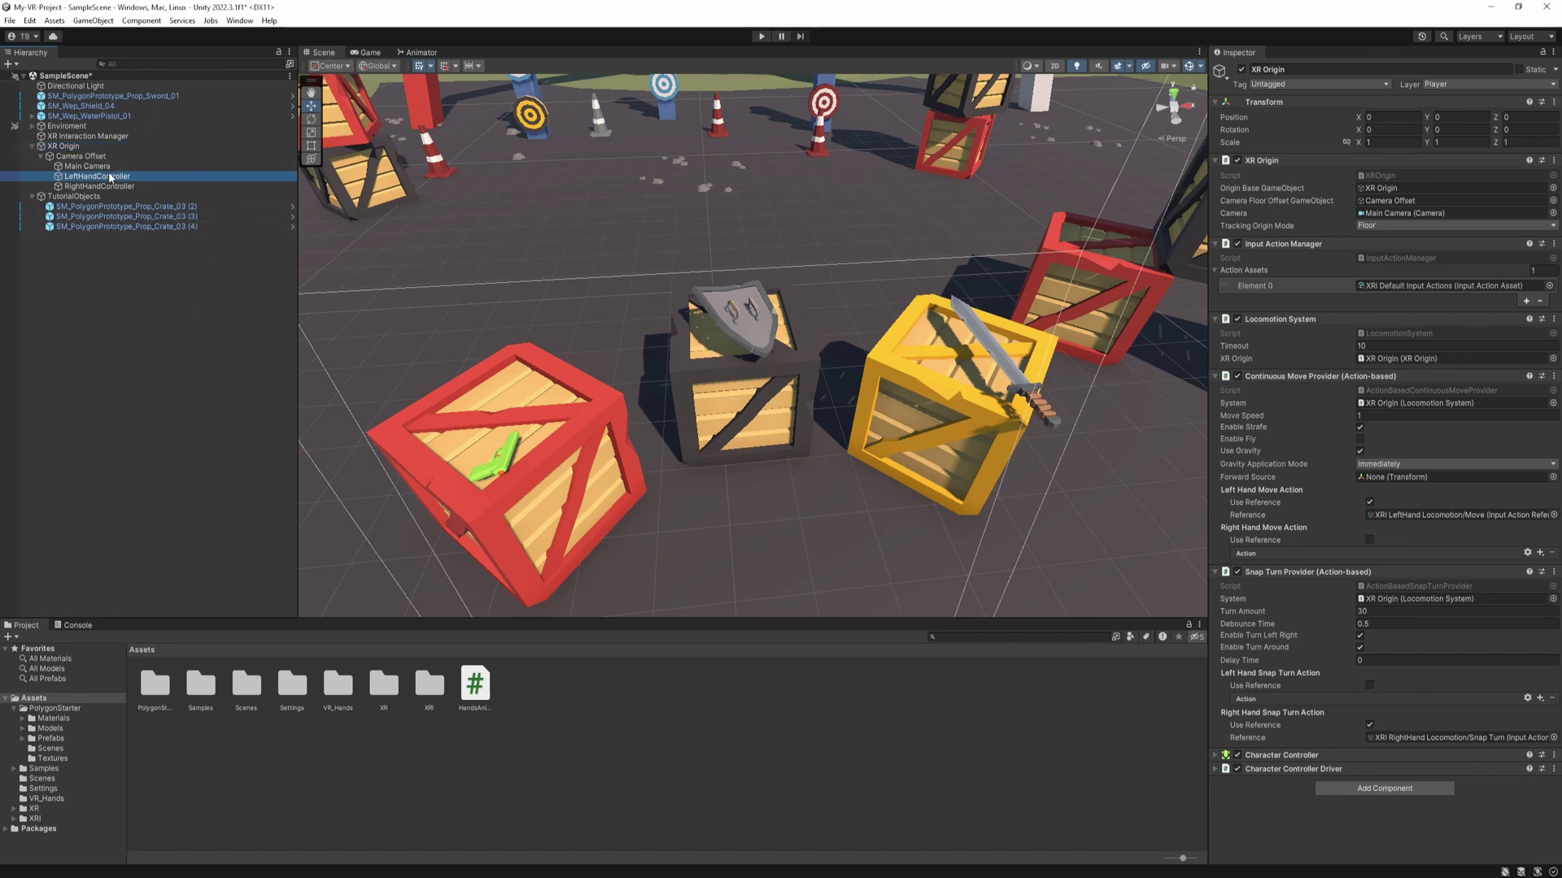
{"action": "left_click", "coordinate": [109, 186]}
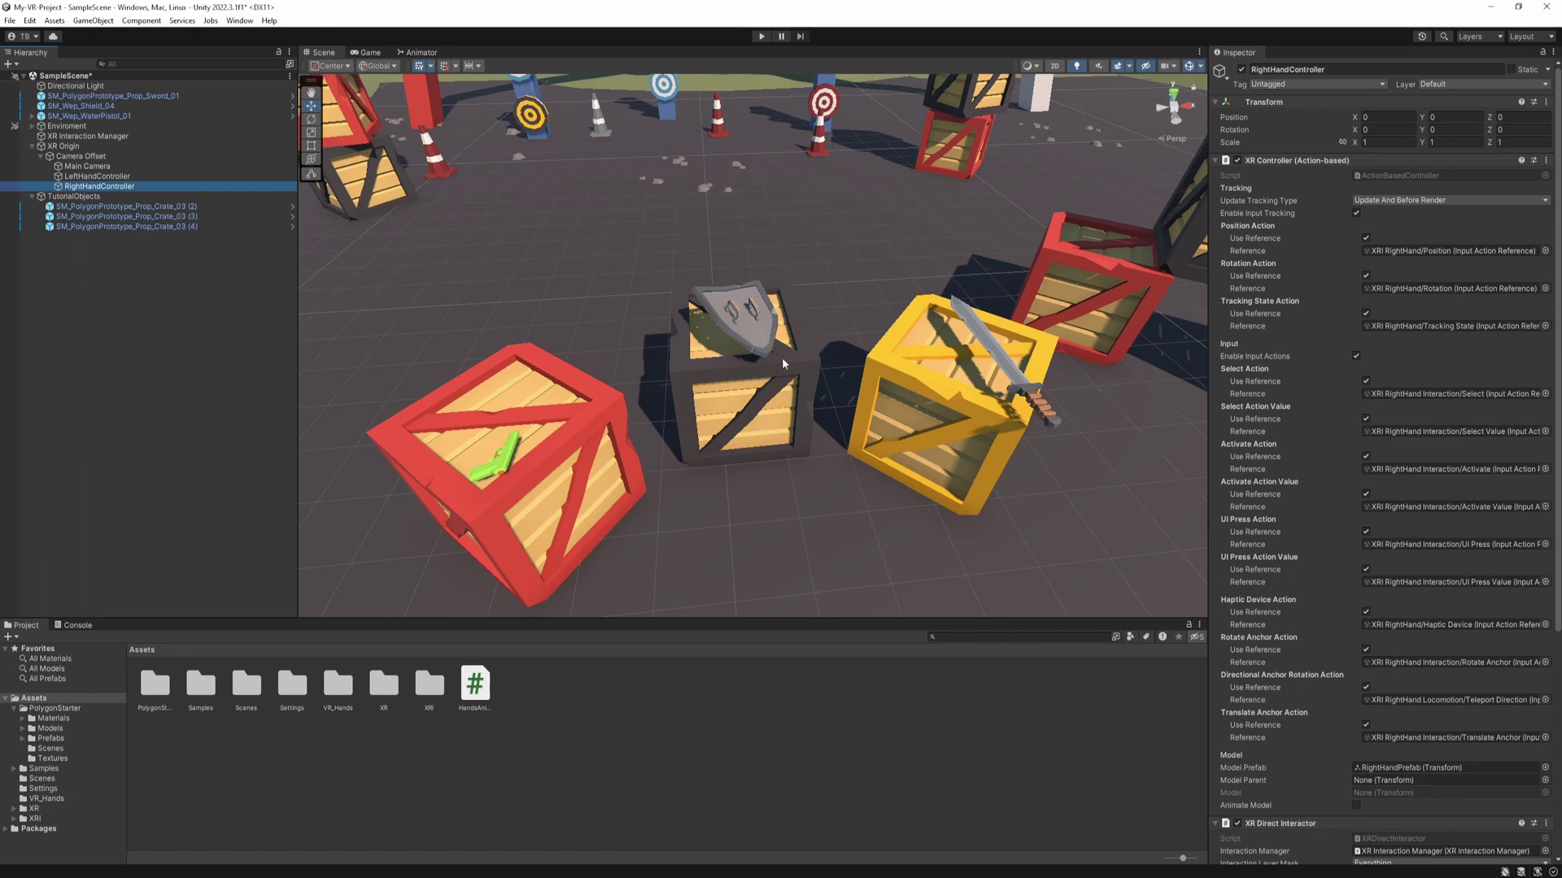
{"action": "left_click", "coordinate": [802, 351]}
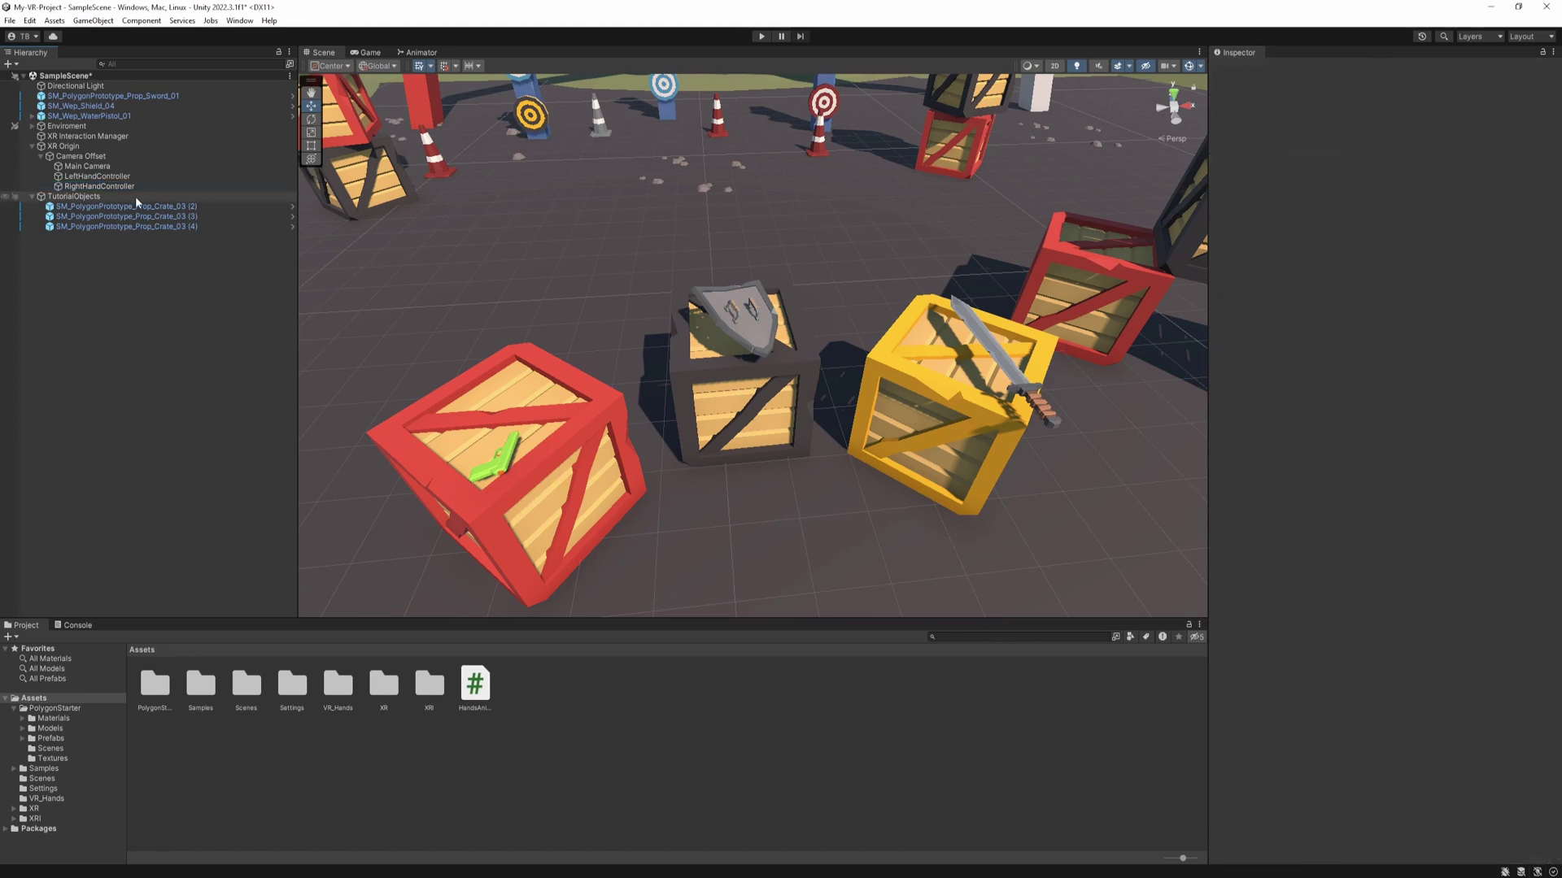
Step: Disable collisions between the Interactables and Player layers in the project's Physics layer collision matrix
{"action": "left_click", "coordinate": [30, 20]}
{"action": "left_click", "coordinate": [69, 419]}
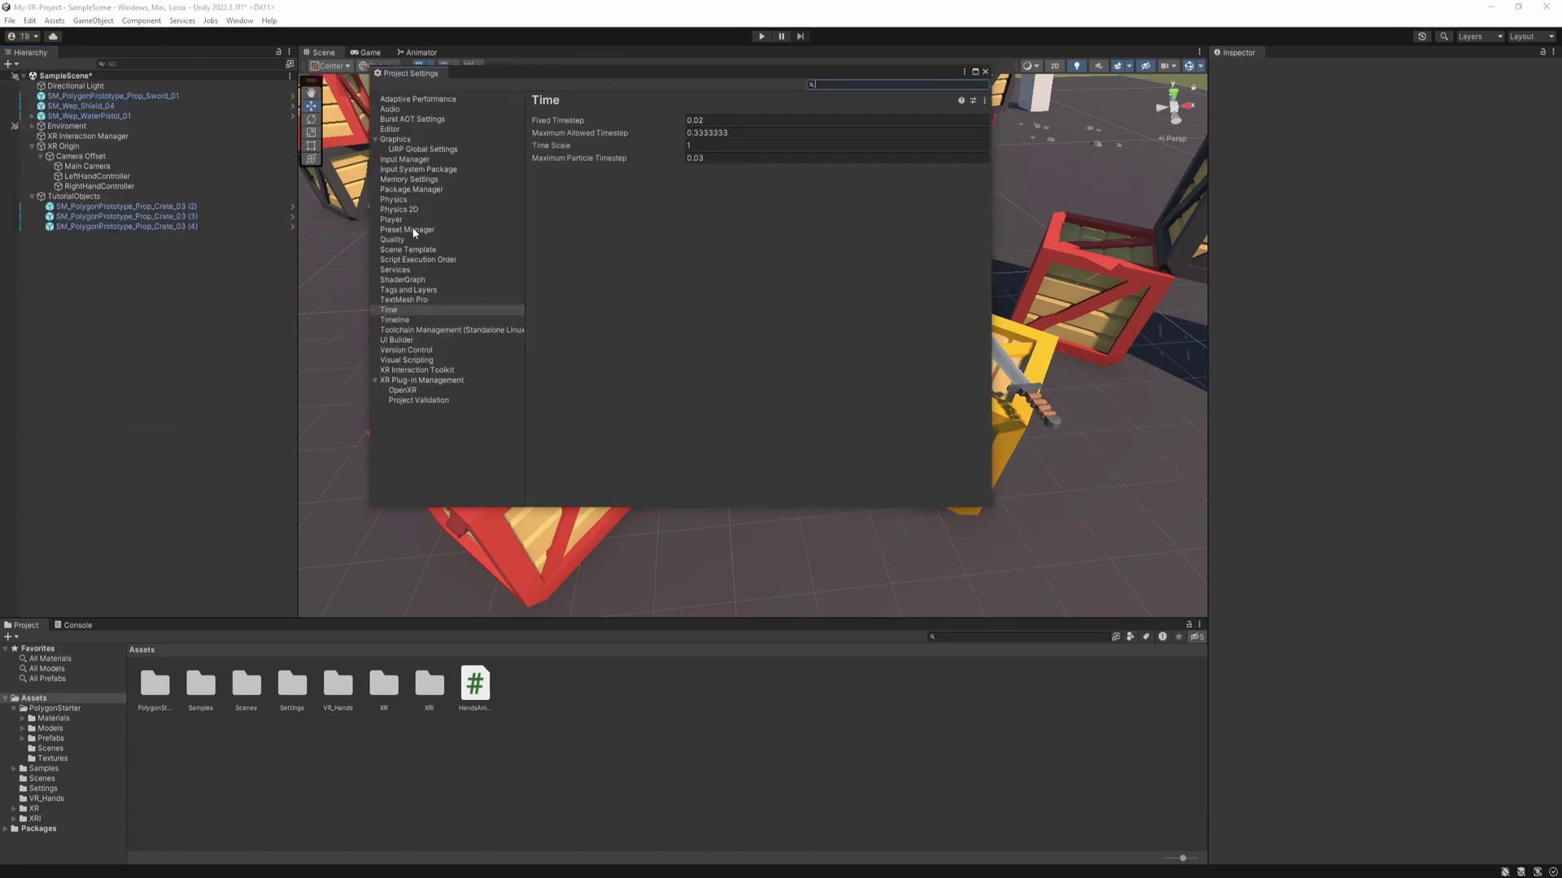
{"action": "left_click", "coordinate": [415, 202]}
{"action": "scroll", "coordinate": [699, 391], "scroll_direction": "down", "scroll_amount": 4}
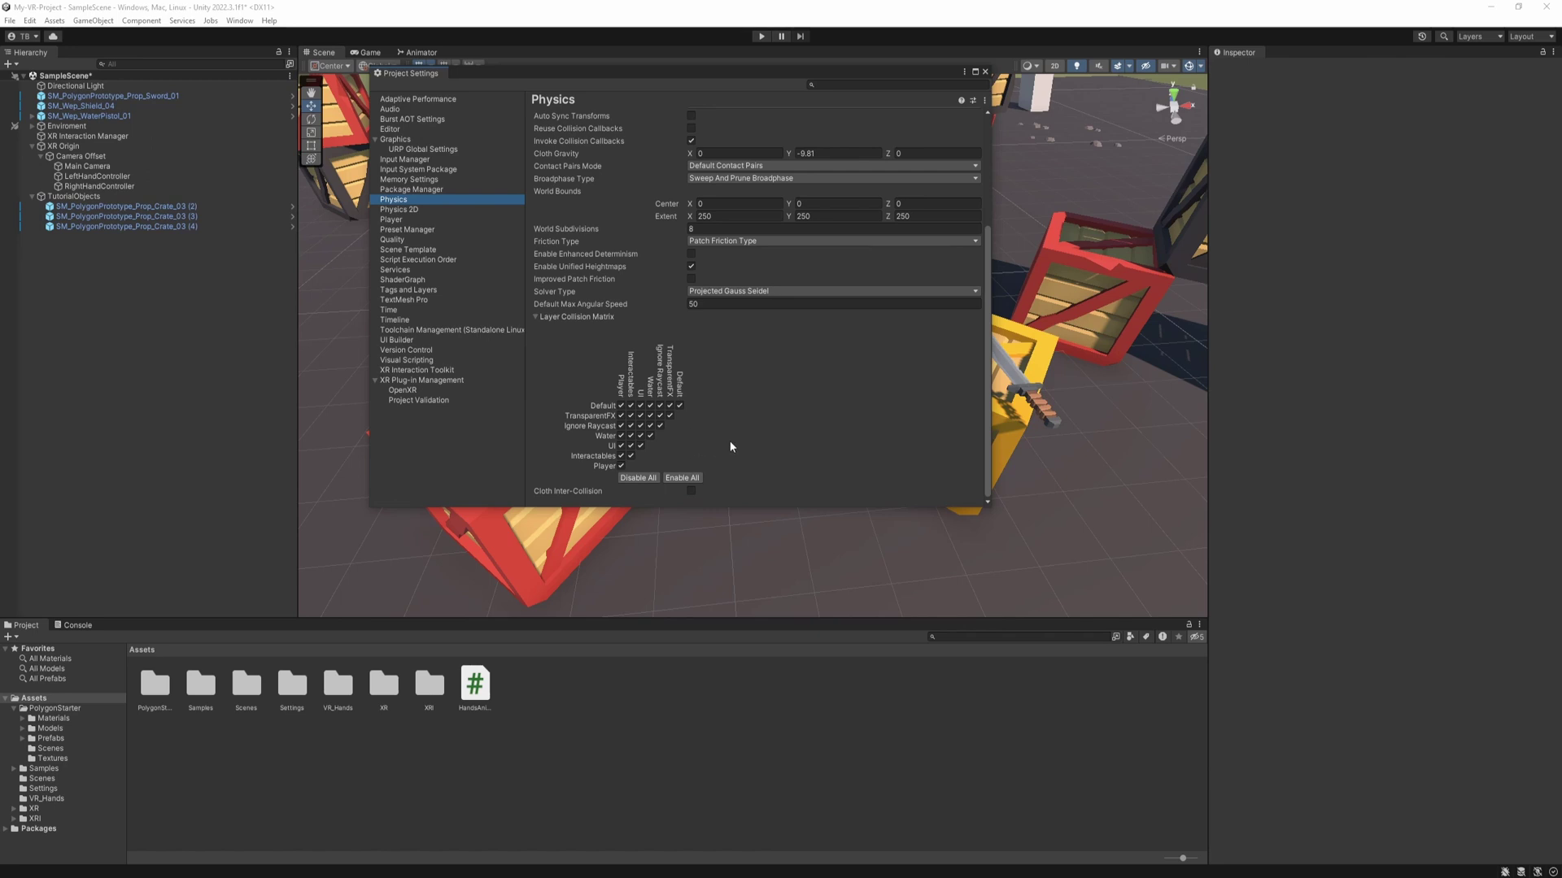
{"action": "left_click", "coordinate": [622, 457]}
Step: Run the scene in Play mode to test the grabbable items with the new layer collision settings
{"action": "left_click", "coordinate": [758, 39]}
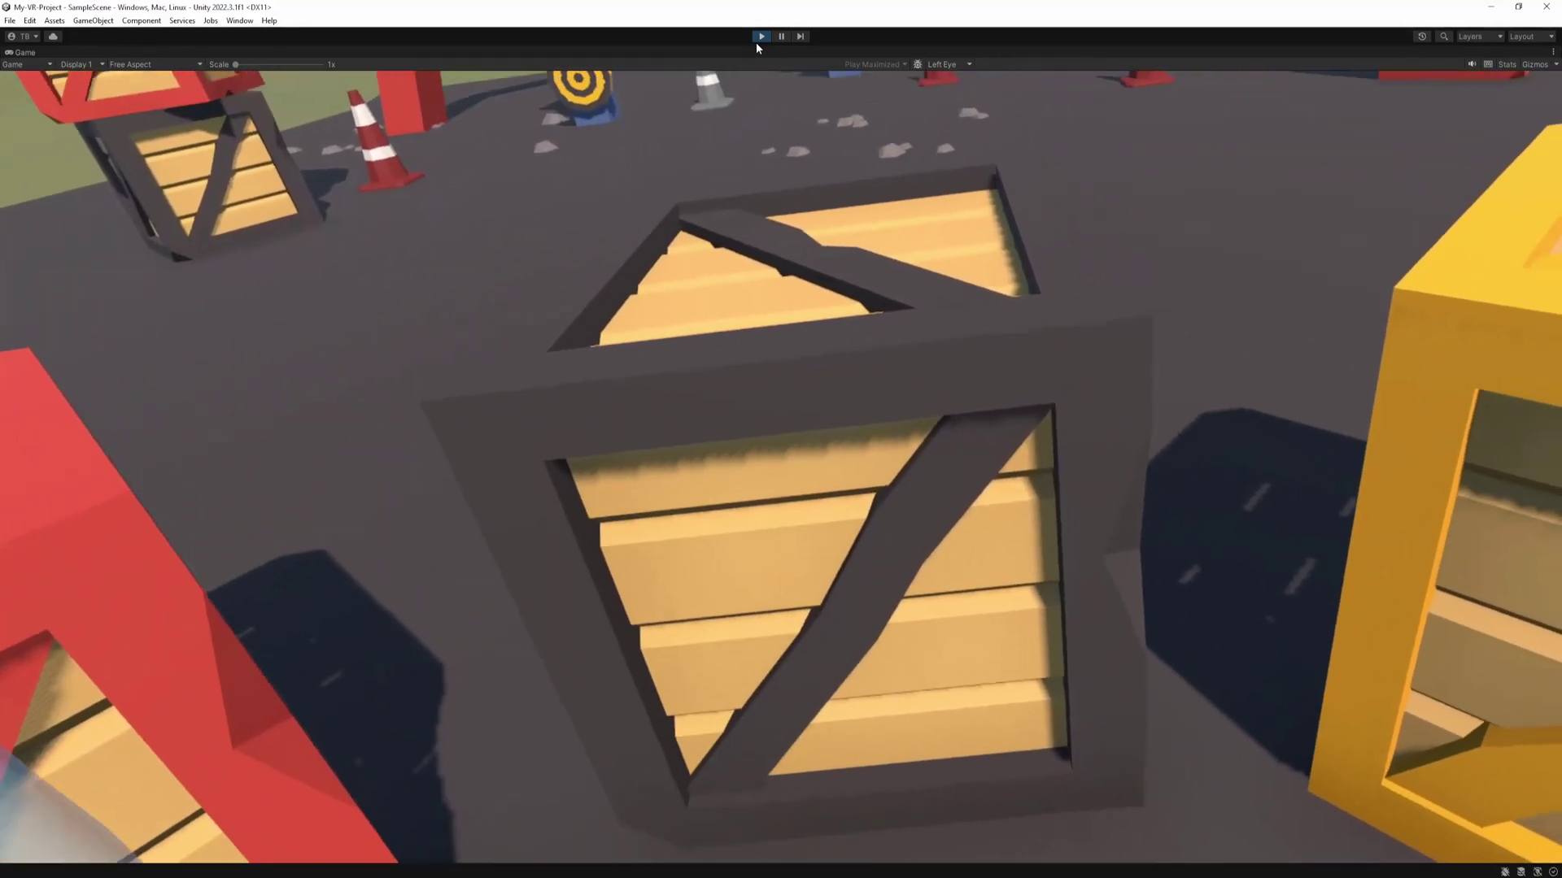
{"action": "left_click", "coordinate": [758, 39]}
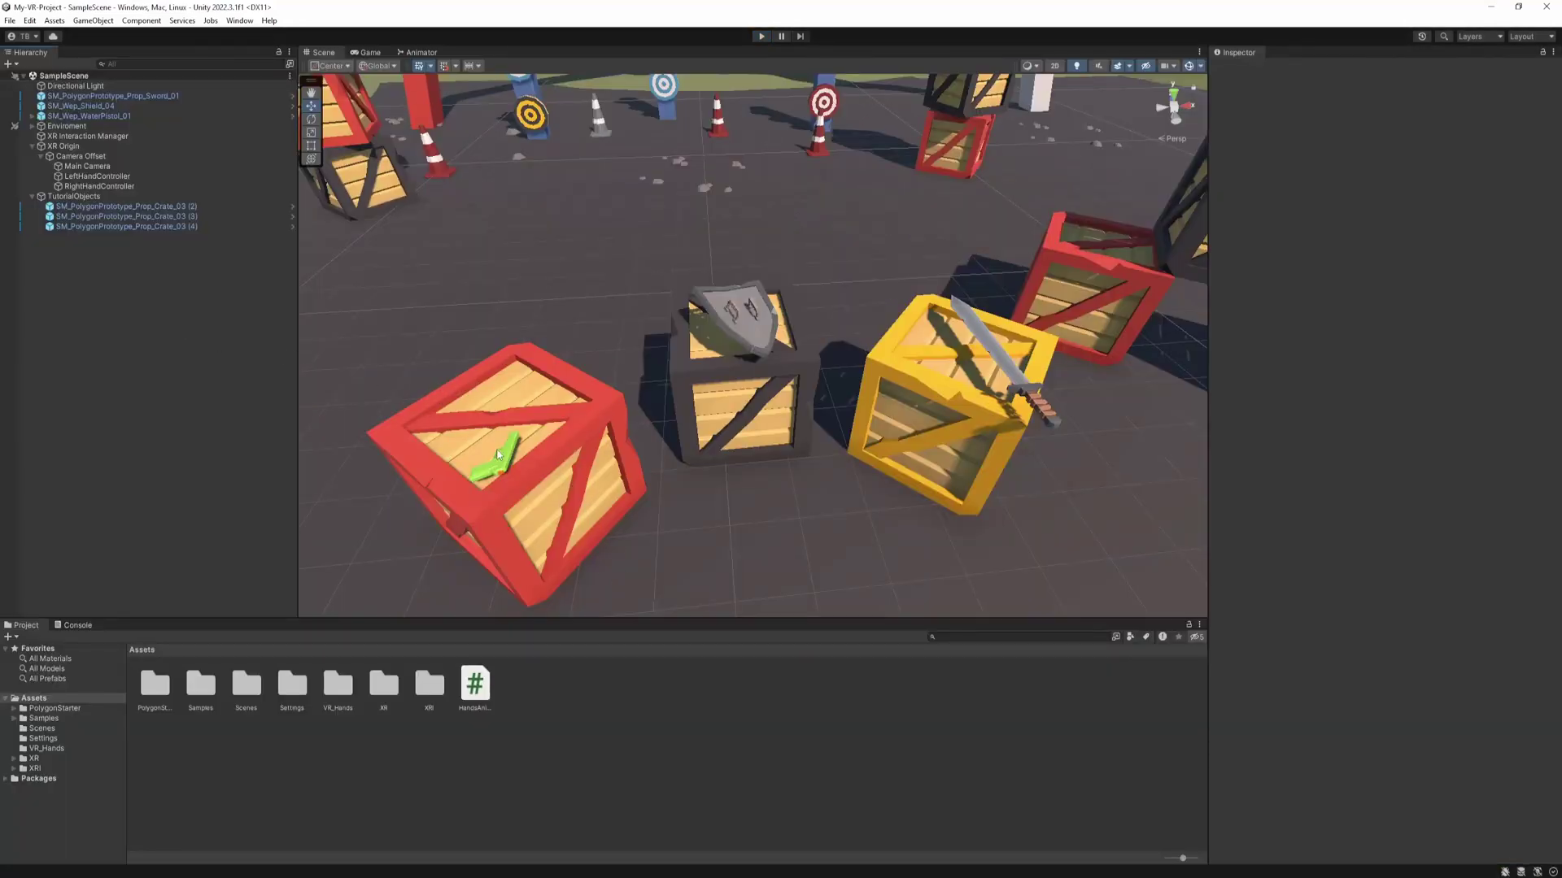
Step: Create an empty child object named AttachTransform under the water pistol
{"action": "left_click", "coordinate": [504, 474]}
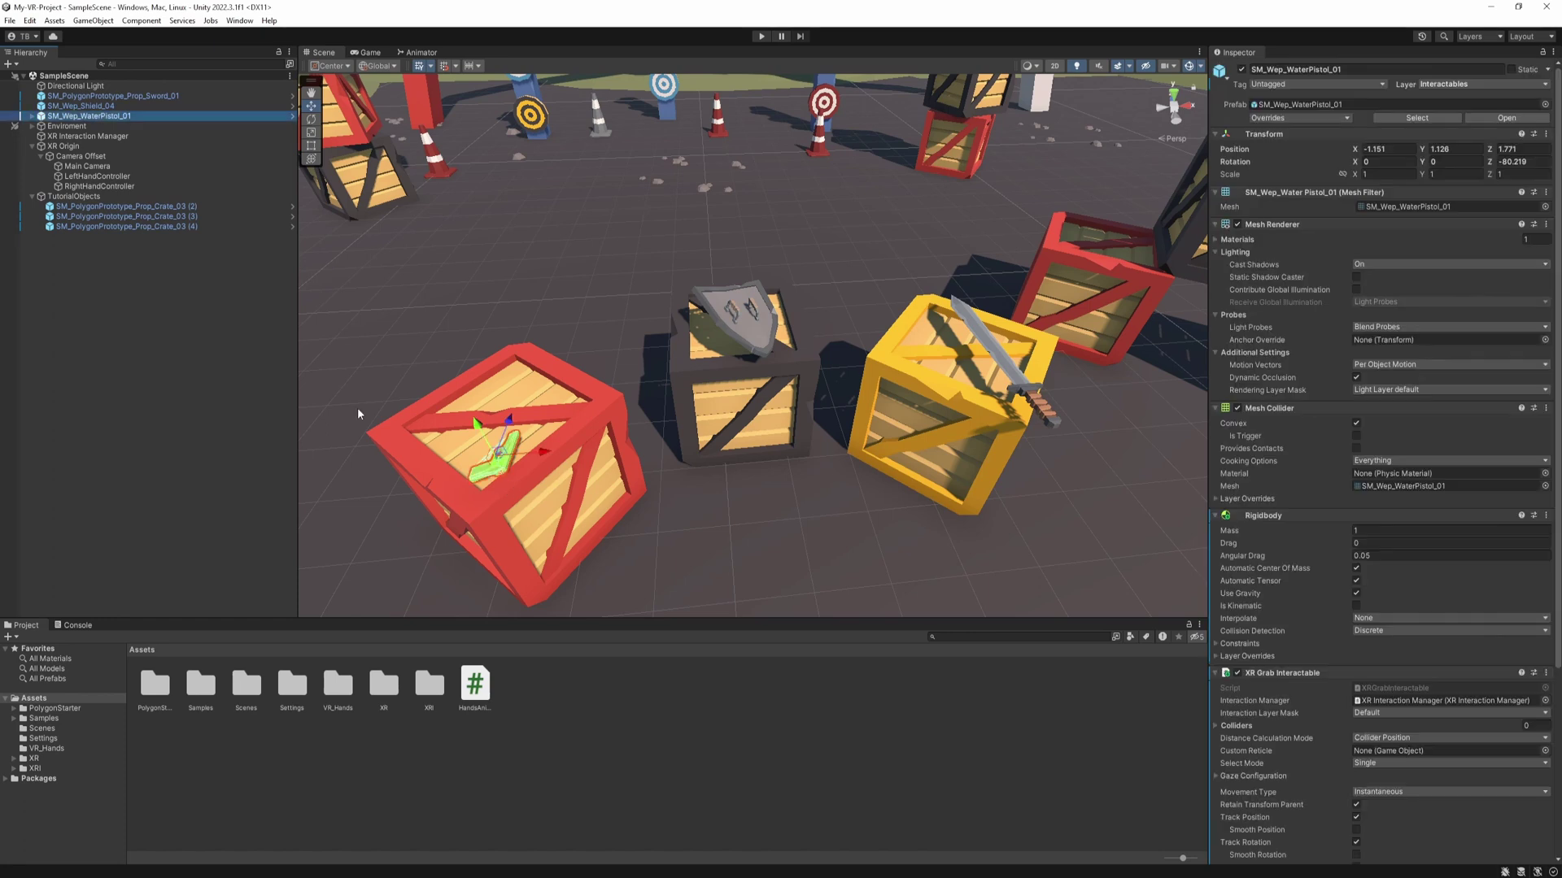
{"action": "scroll", "coordinate": [1261, 488], "scroll_direction": "down", "scroll_amount": 6}
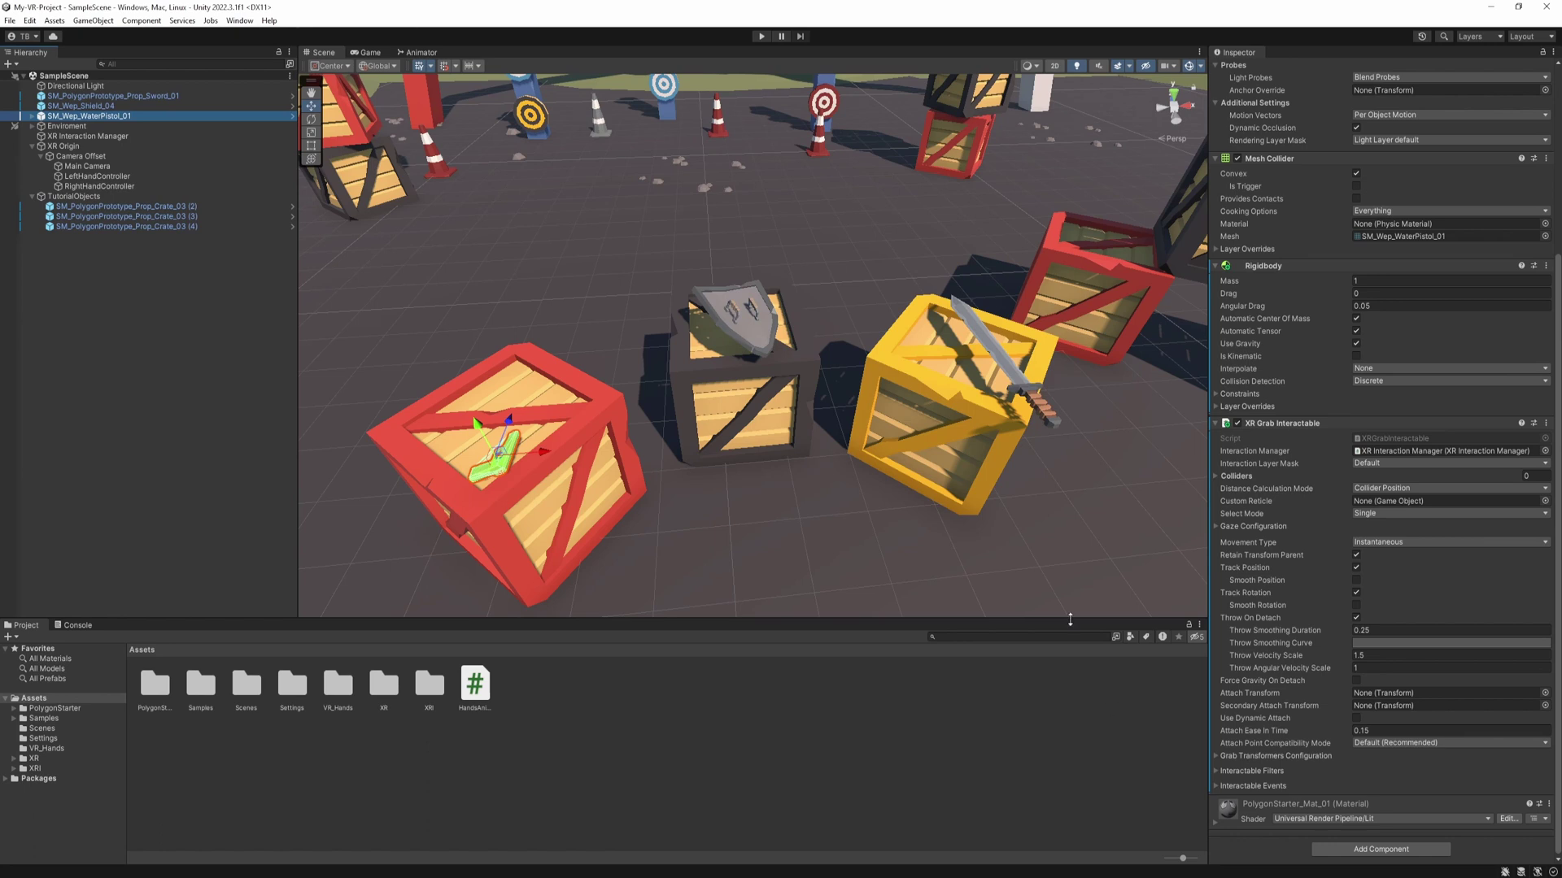
{"action": "right_click", "coordinate": [116, 121]}
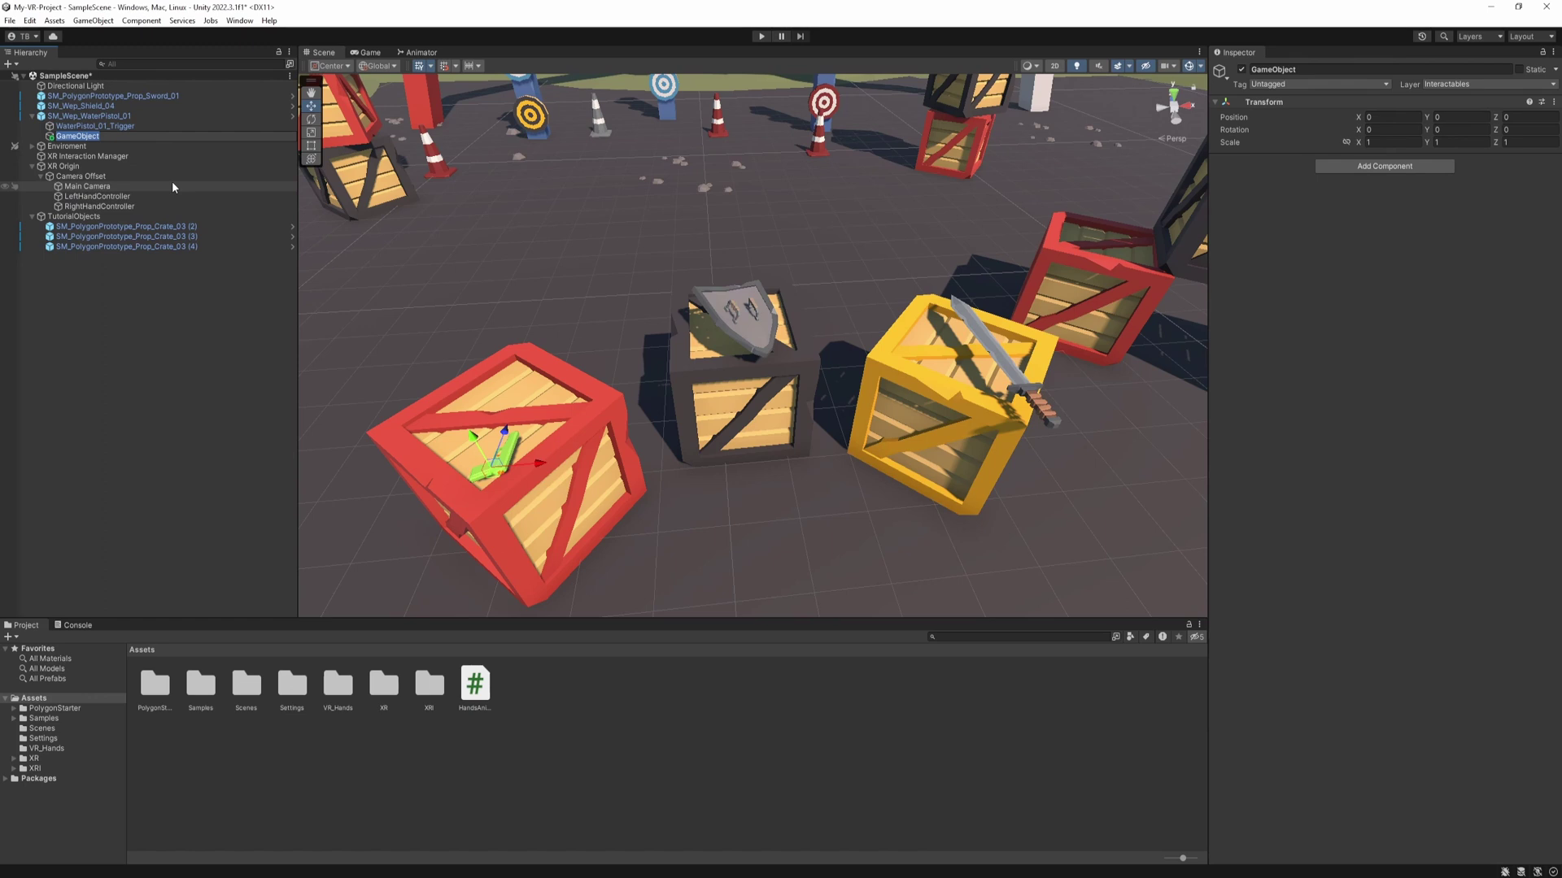
{"action": "type", "text": "AttachTransform"}
{"action": "key", "text": "Return"}
Step: Assign the AttachTransform child as the Attach Transform in the water pistol's XR Grab Interactable component
{"action": "left_click", "coordinate": [88, 115]}
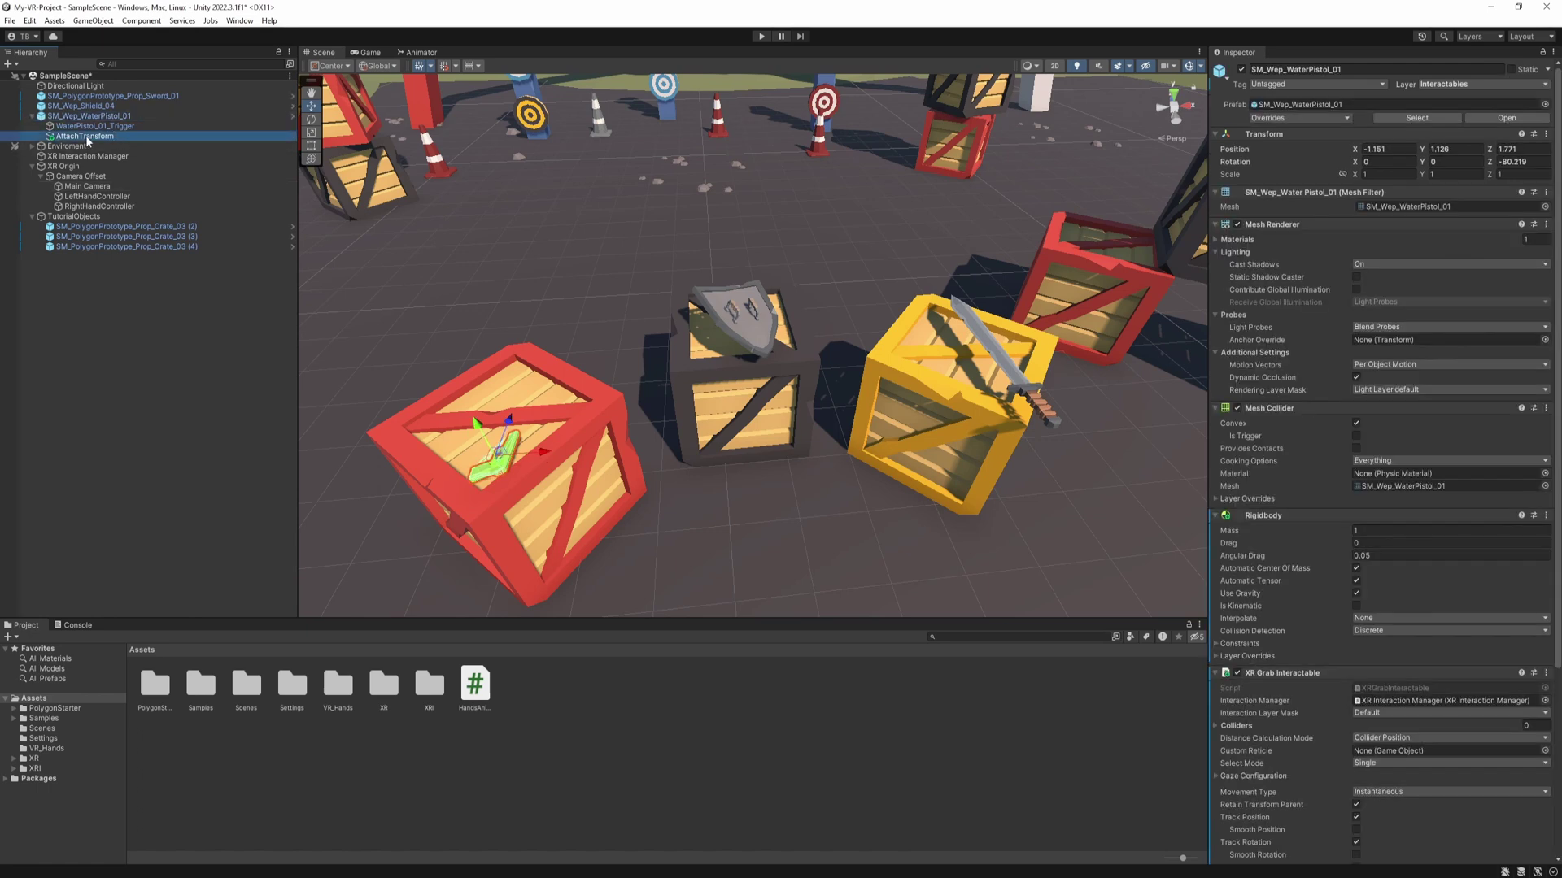
{"action": "scroll", "coordinate": [1388, 795], "scroll_direction": "down", "scroll_amount": 10}
{"action": "left_click_drag", "start_coordinate": [1389, 795], "coordinate": [1395, 701]}
{"action": "left_click_drag", "start_coordinate": [1395, 701], "coordinate": [1395, 701]}
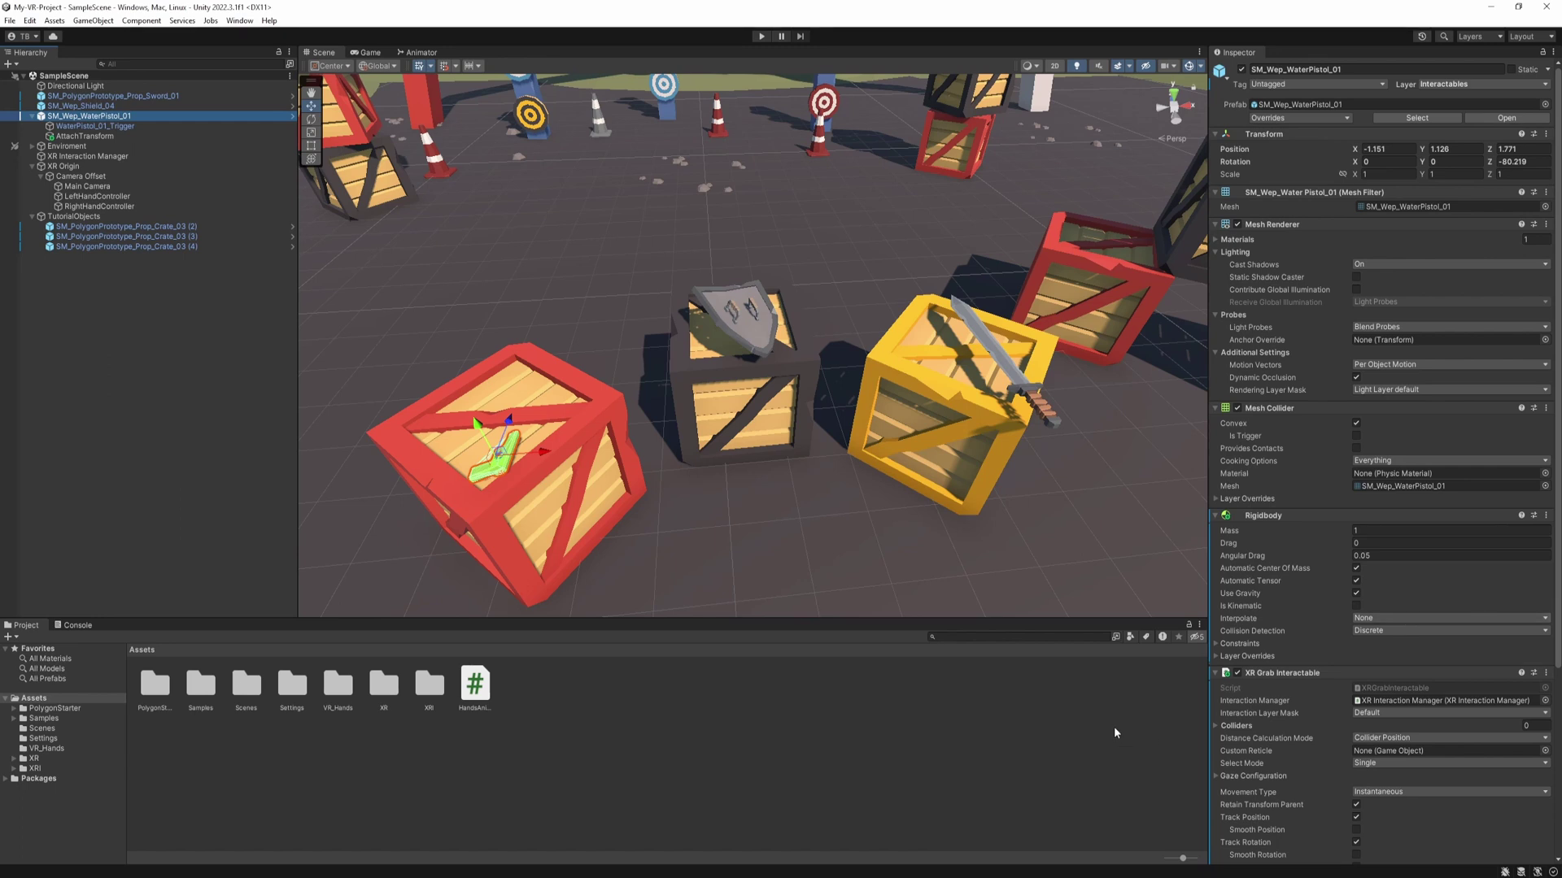
{"action": "scroll", "coordinate": [1124, 773], "scroll_direction": "down", "scroll_amount": 5}
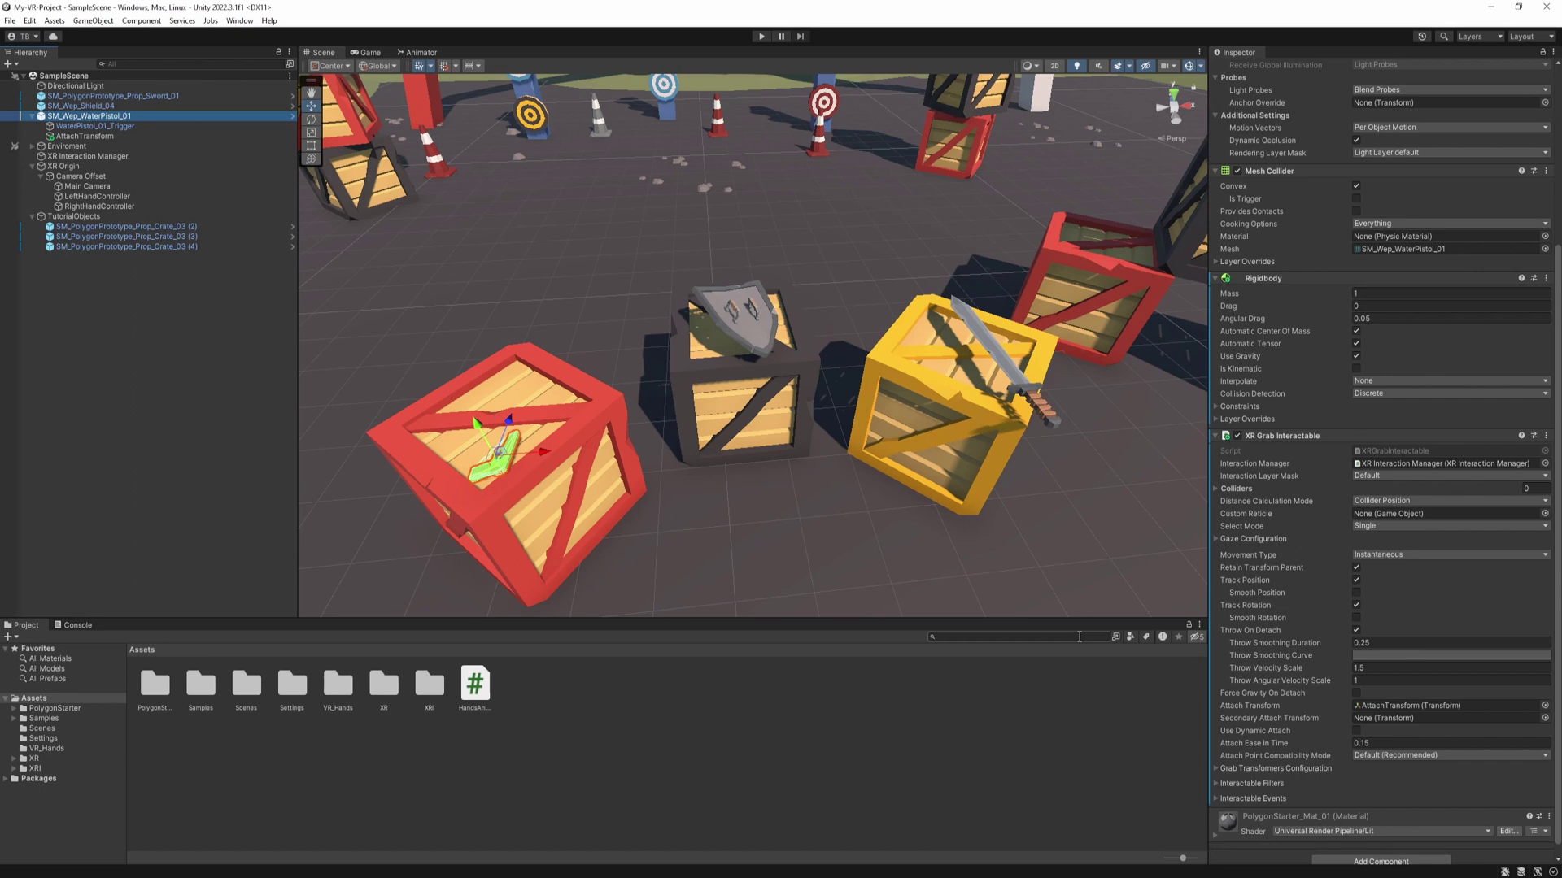
Step: Enable Use Dynamic Attach in the shield's XR Grab Interactable component
{"action": "mouse_move", "coordinate": [1237, 737]}
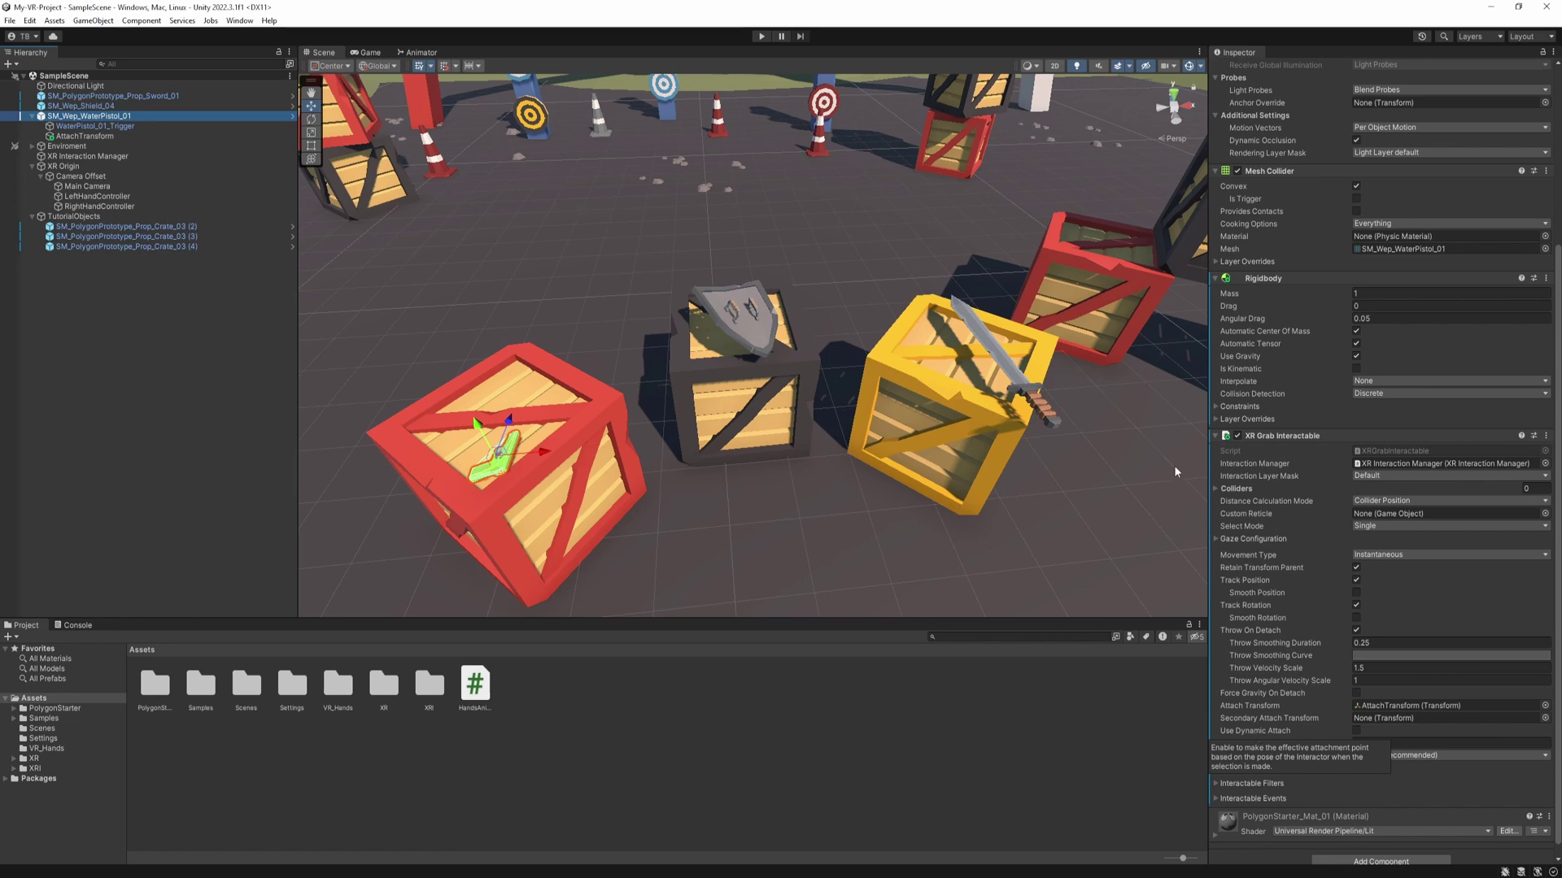
{"action": "left_click", "coordinate": [728, 321]}
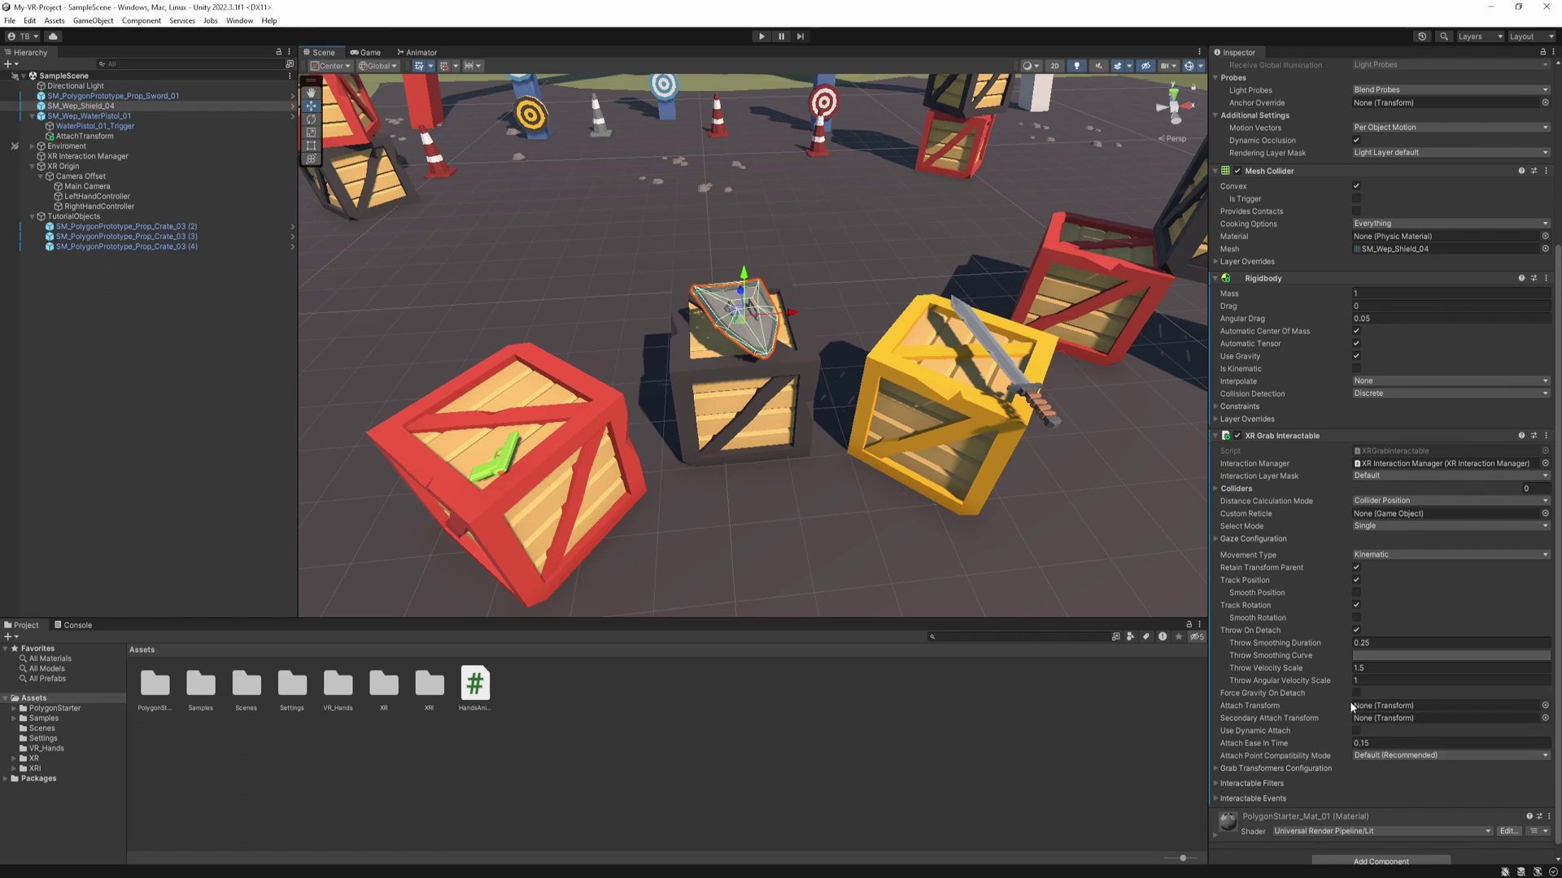
{"action": "left_click", "coordinate": [1357, 731]}
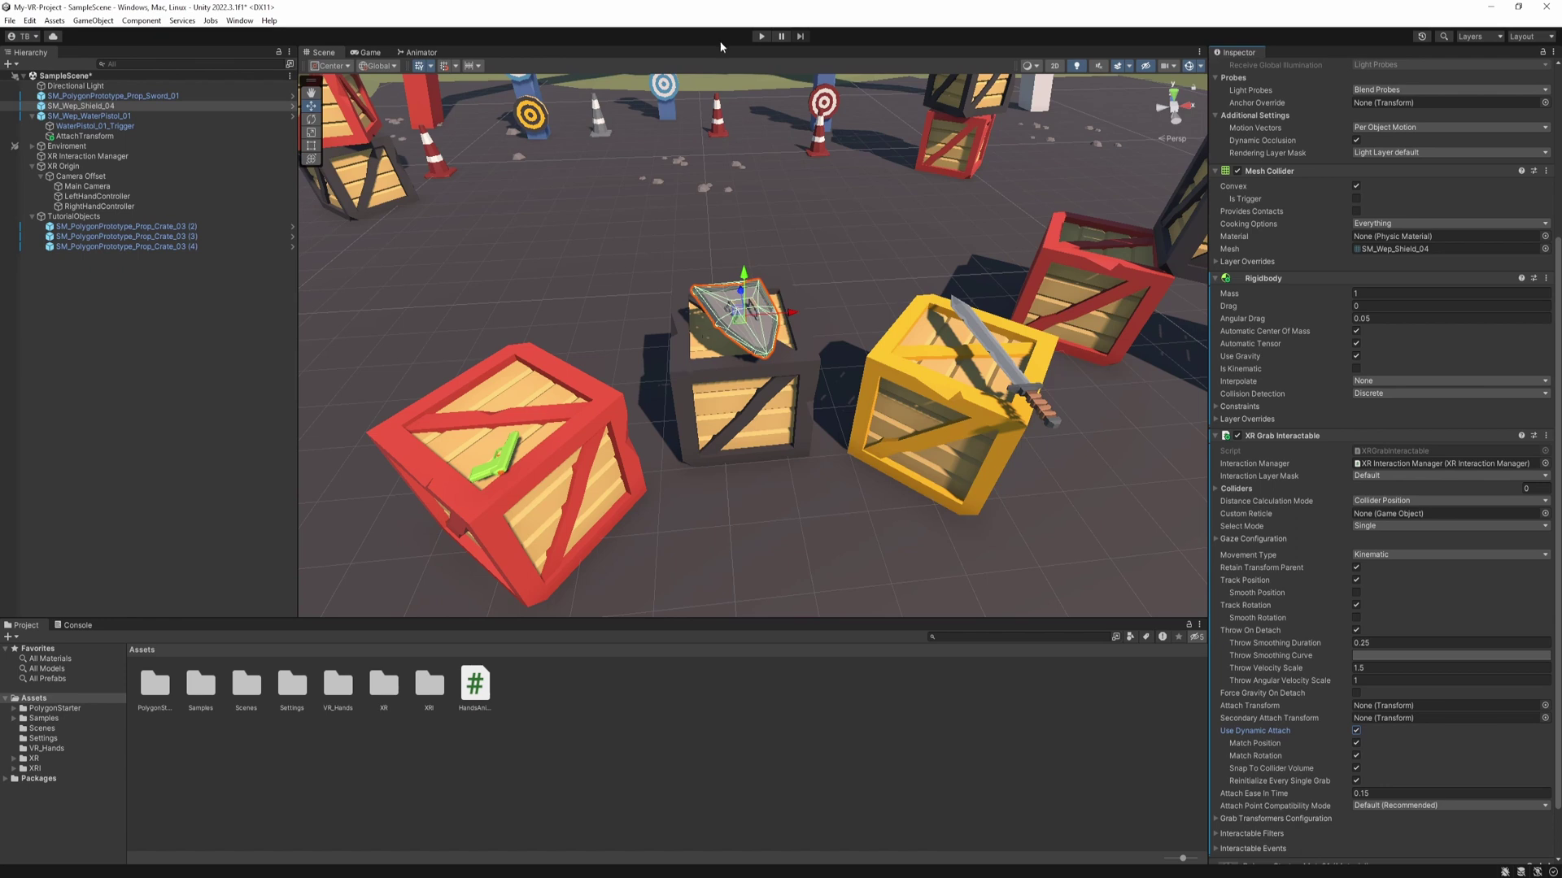
Step: Run the scene, grab the shield and copy the transform values of its [LeftHandController] Dynamic Attach child
{"action": "left_click", "coordinate": [763, 38]}
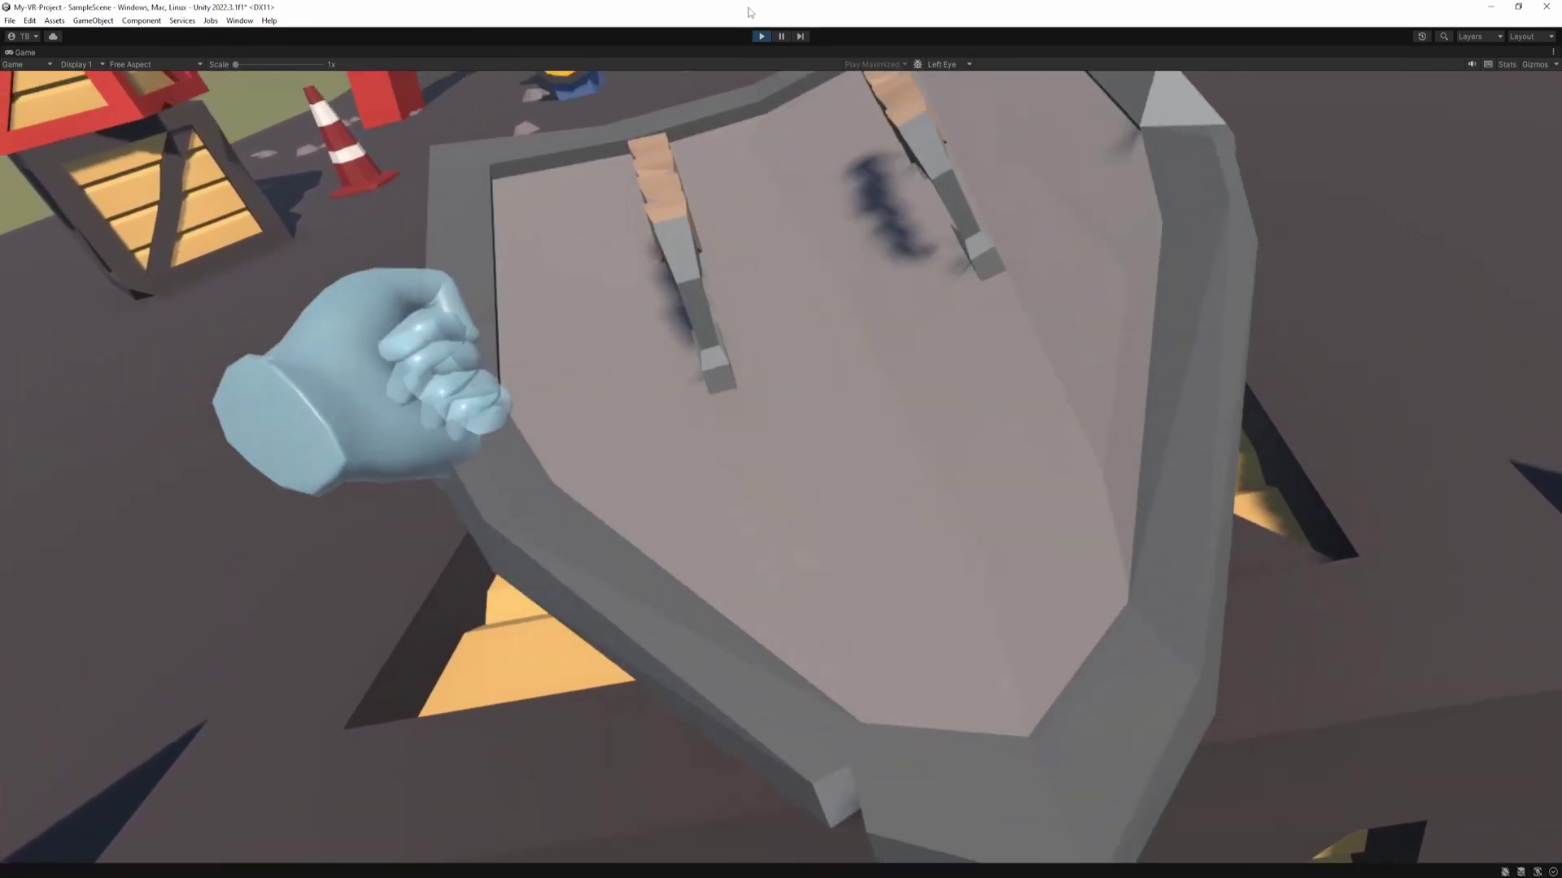
{"action": "double_click", "coordinate": [25, 52]}
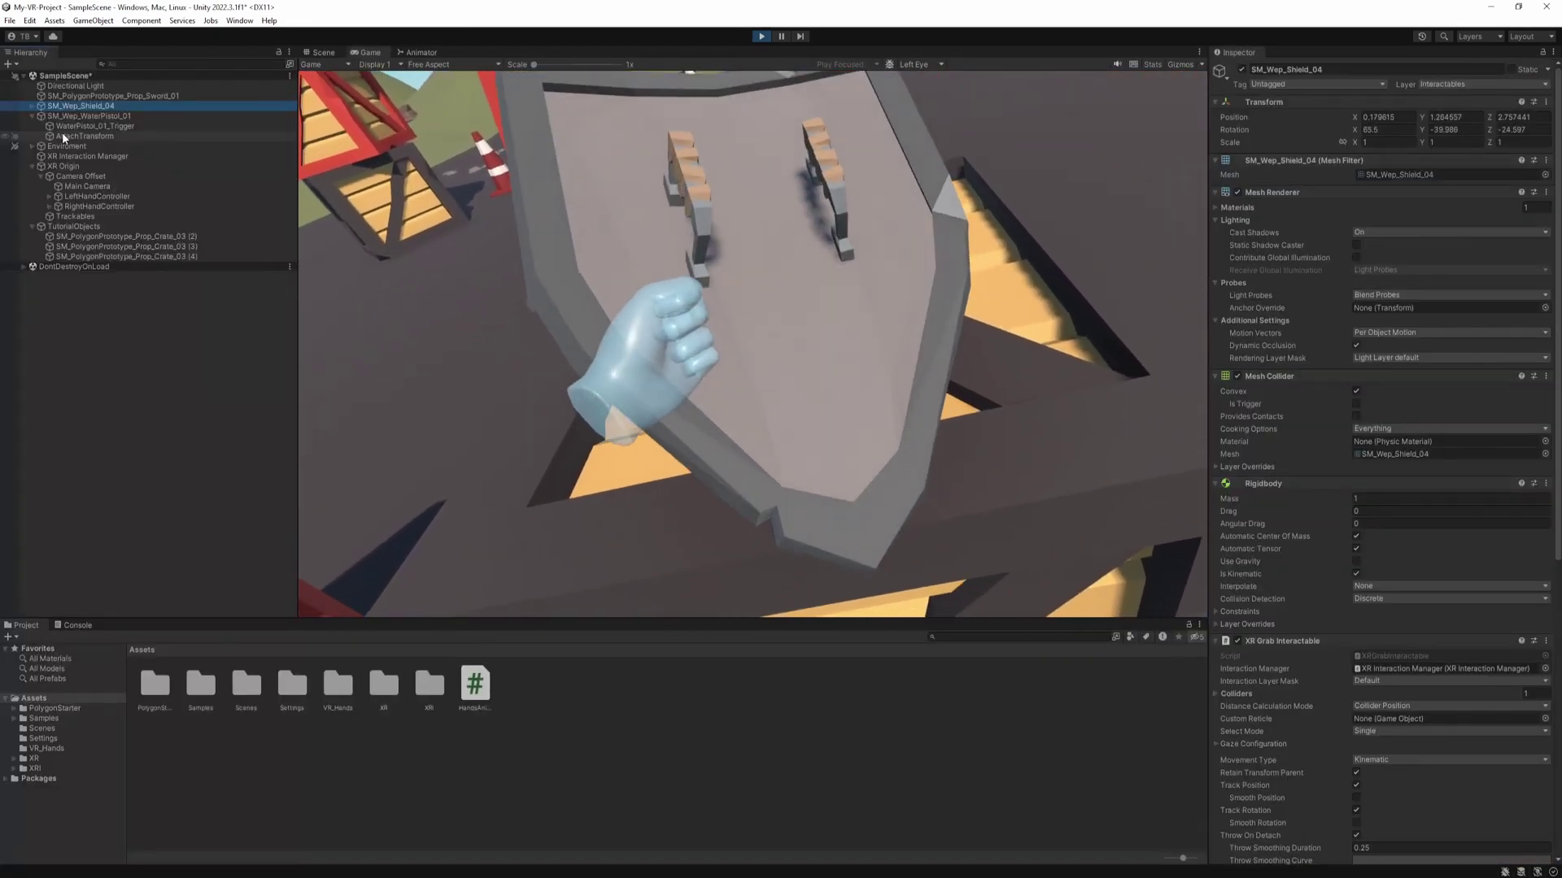
{"action": "double_click", "coordinate": [49, 107]}
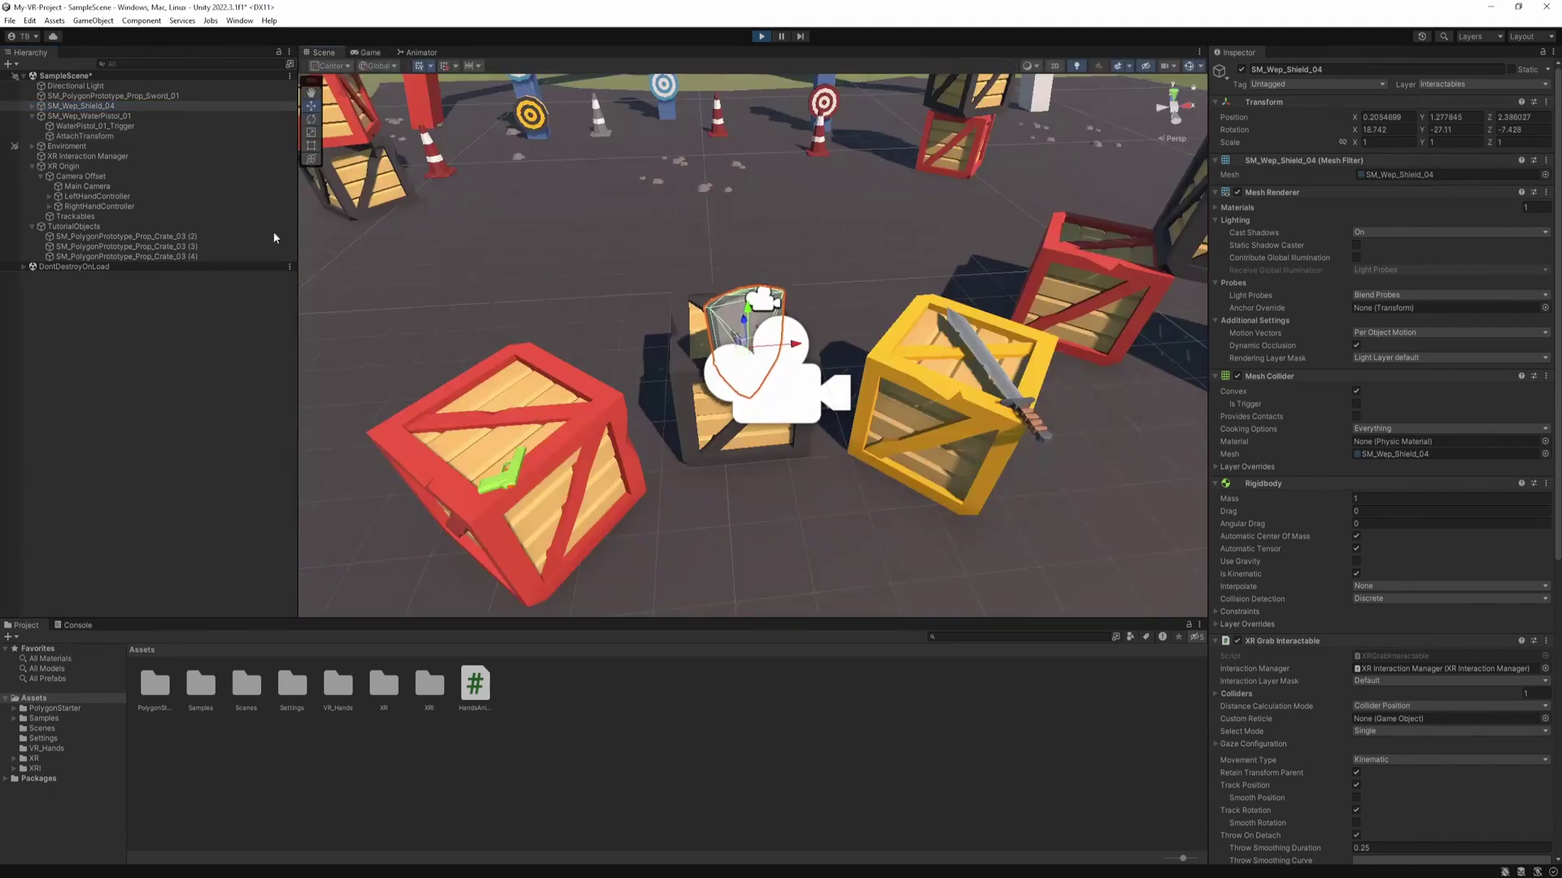
{"action": "left_click", "coordinate": [32, 106]}
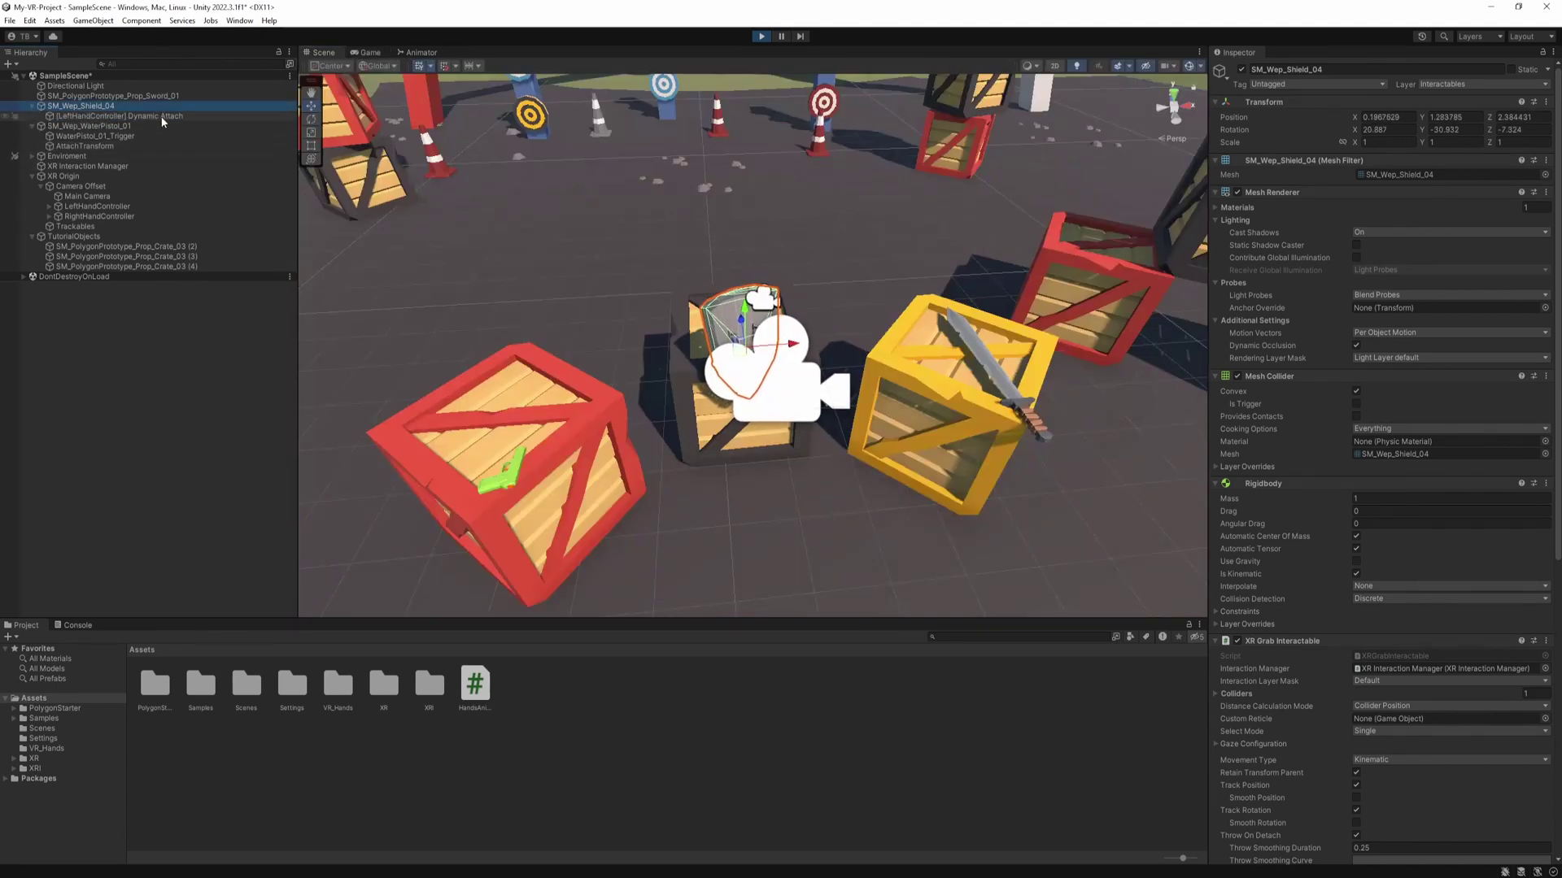
{"action": "left_click", "coordinate": [160, 116]}
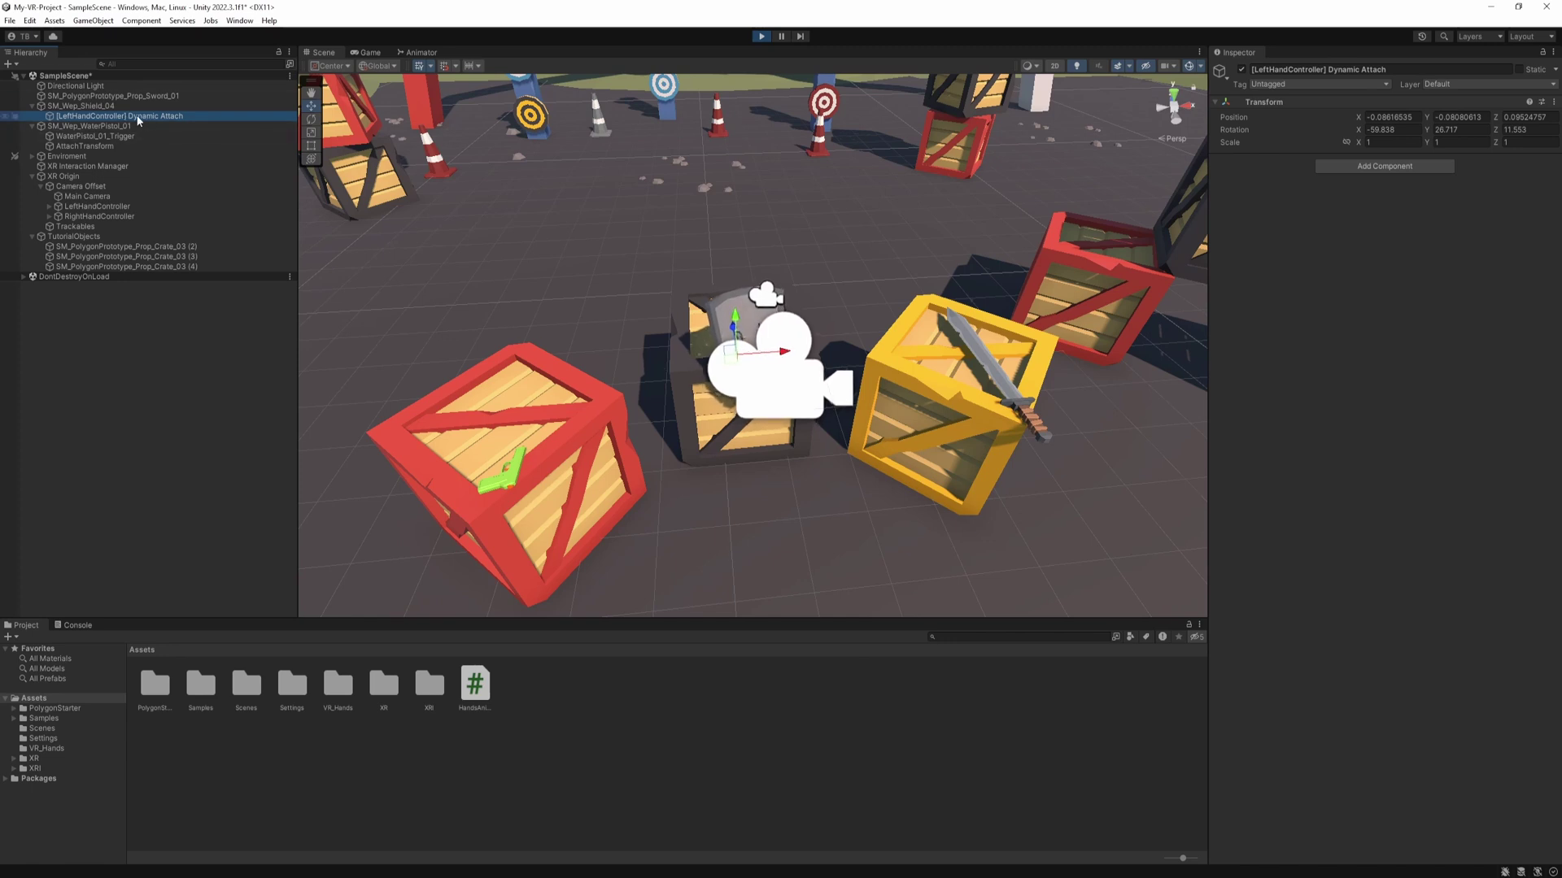
{"action": "right_click", "coordinate": [1266, 104]}
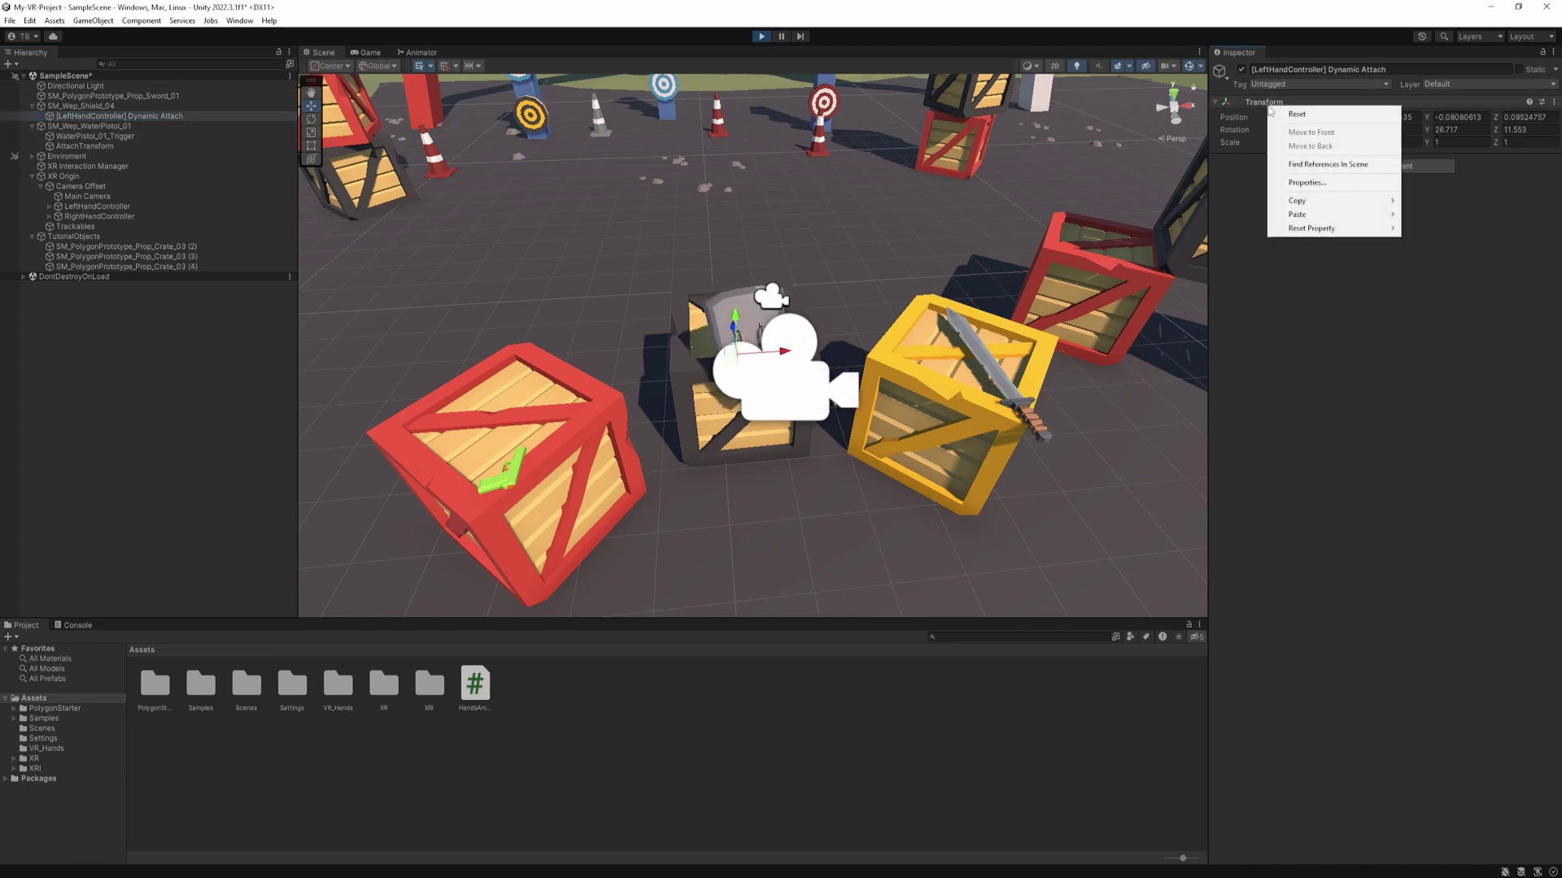
{"action": "mouse_move", "coordinate": [1333, 203]}
{"action": "left_click", "coordinate": [1440, 200]}
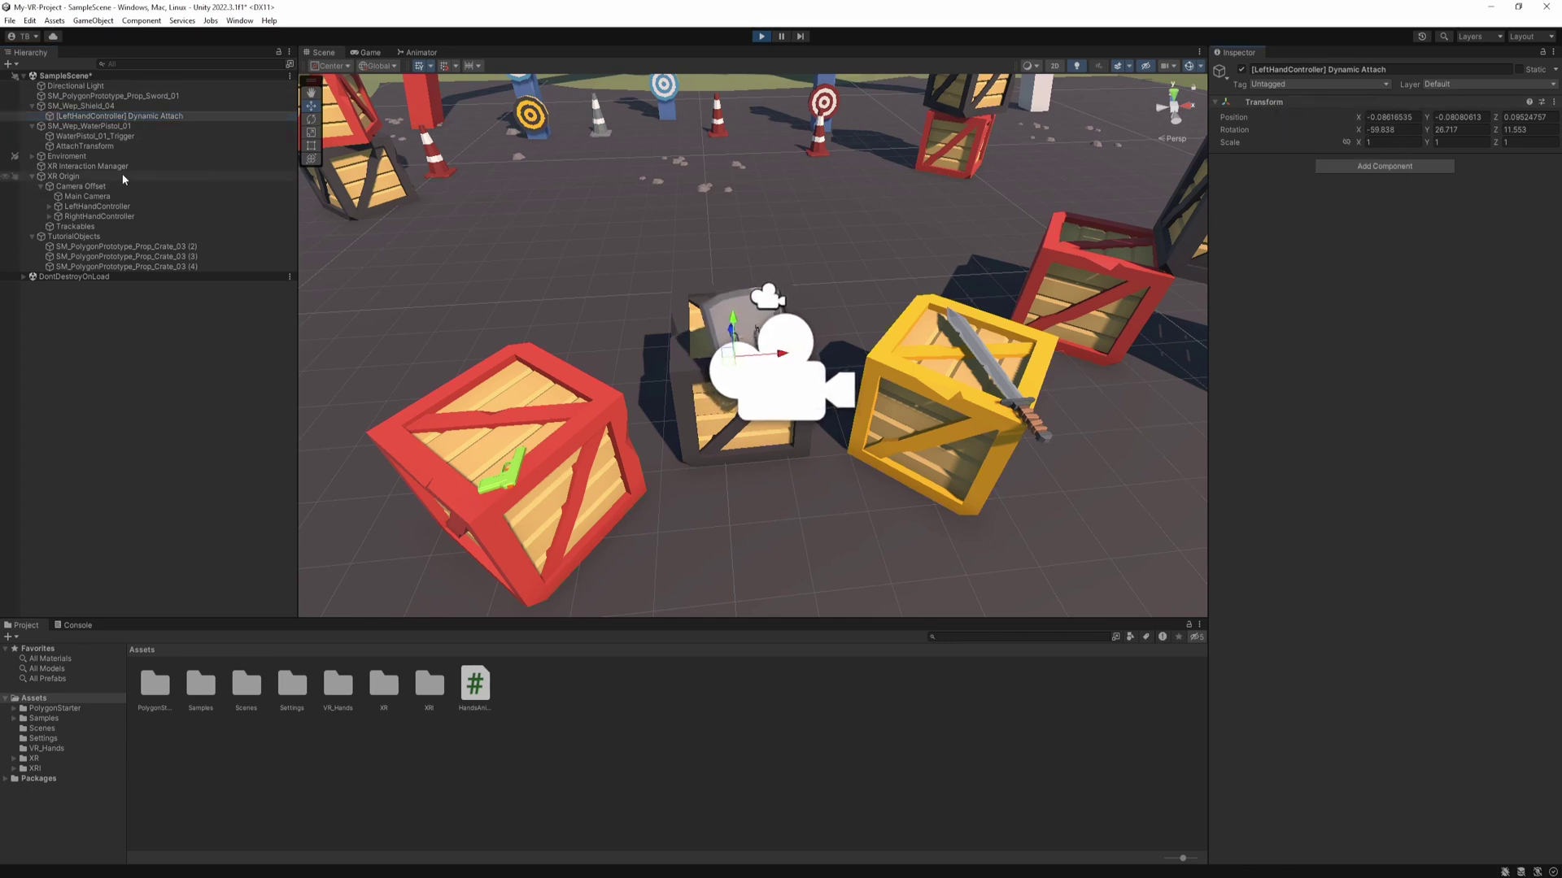
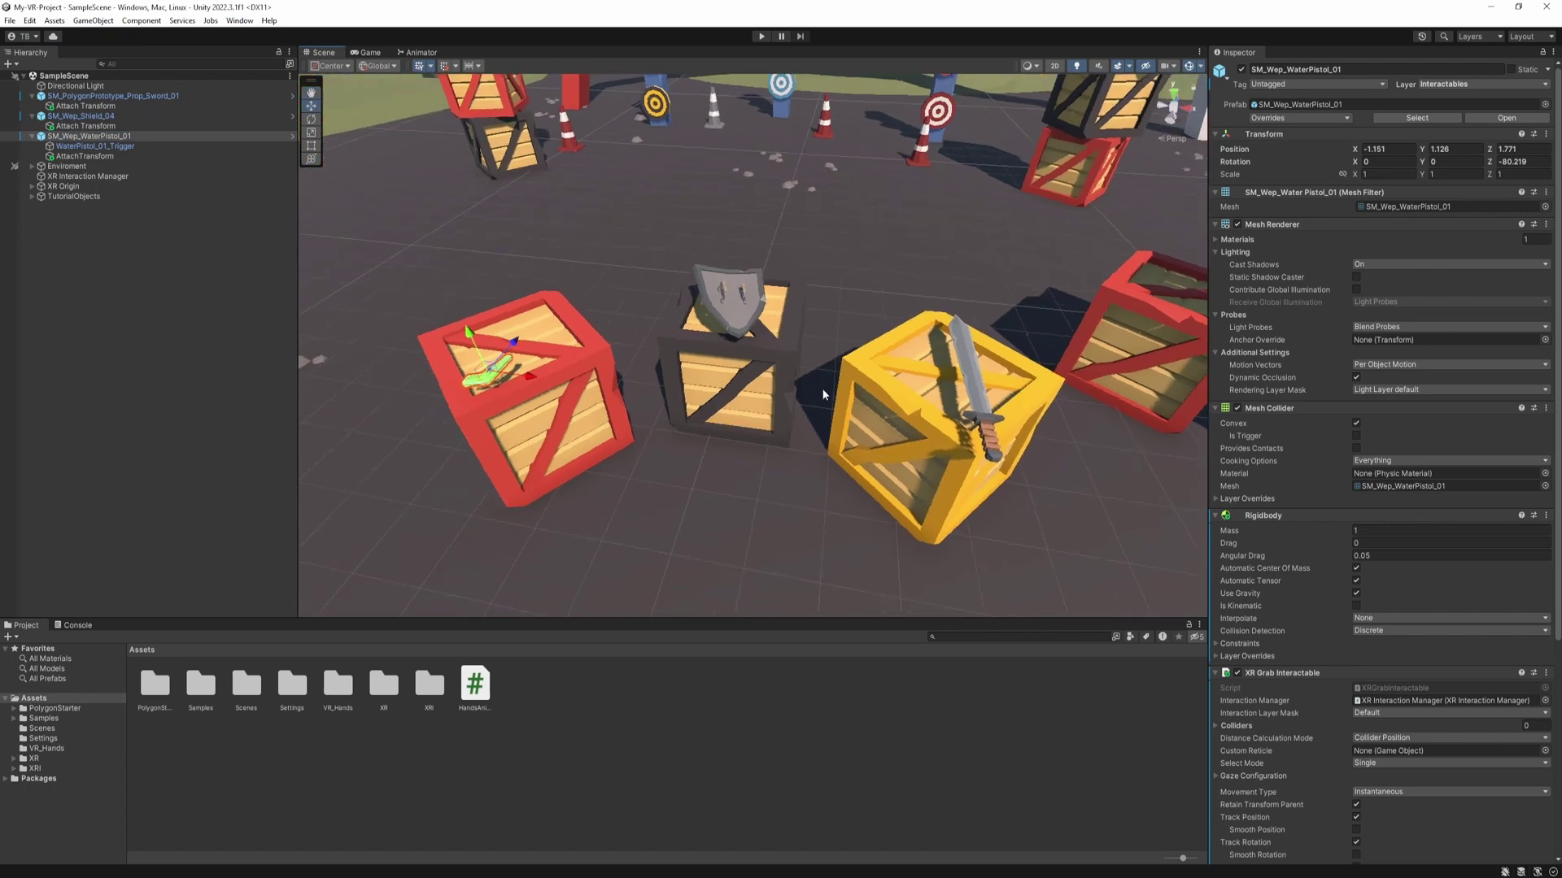
Step: Copy the Transform component of the water pistol's [RightHandController] Dynamic Attach in Play mode and paste its values onto AttachTransform outside Play mode
{"action": "left_click", "coordinate": [761, 36]}
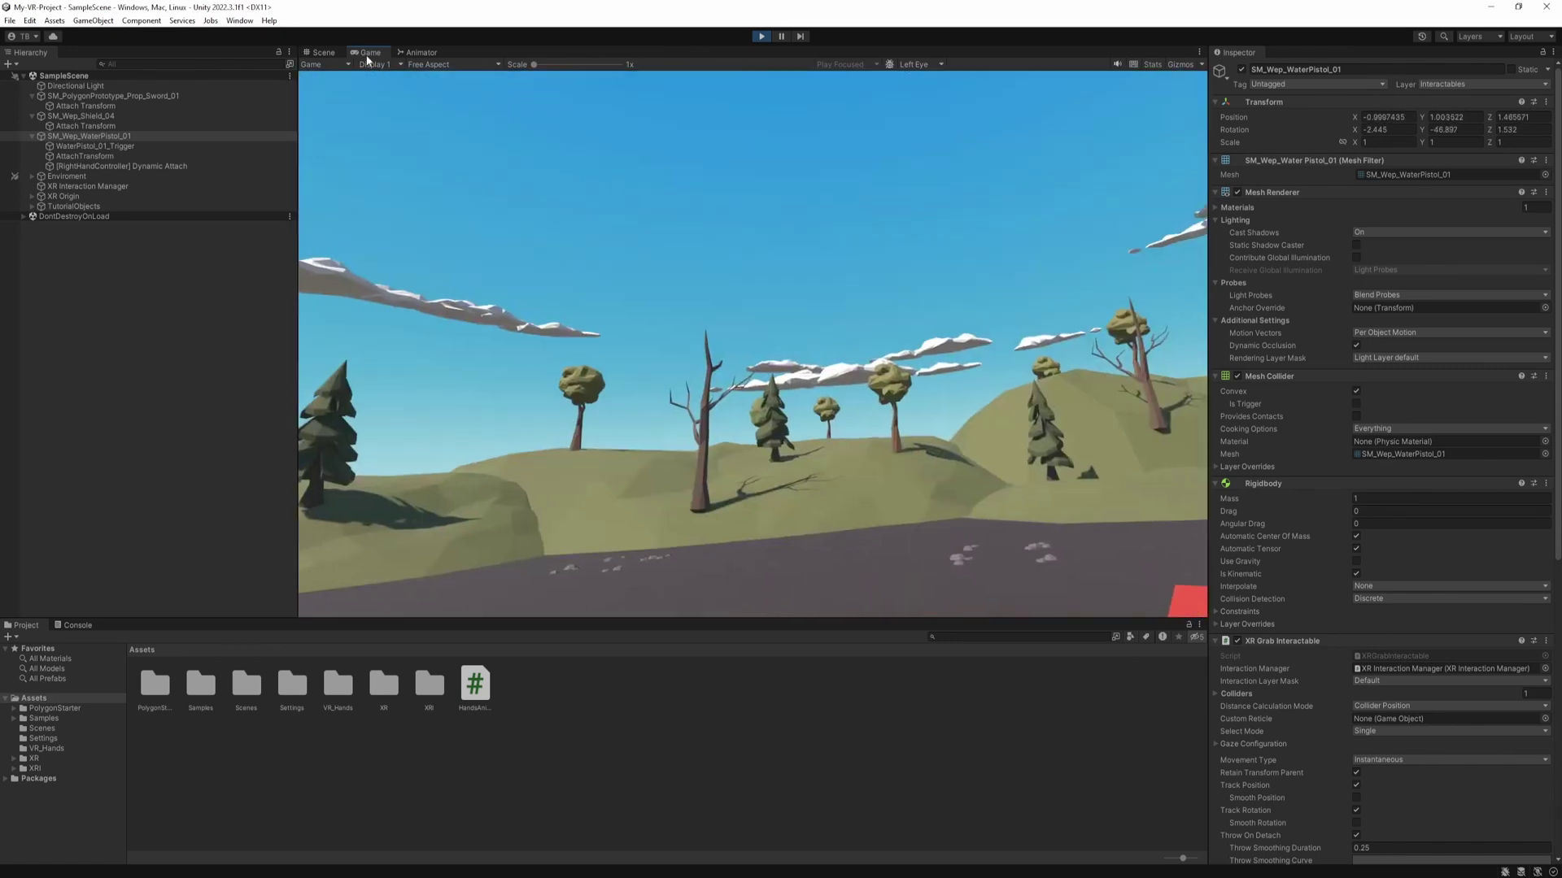
{"action": "left_click", "coordinate": [174, 165]}
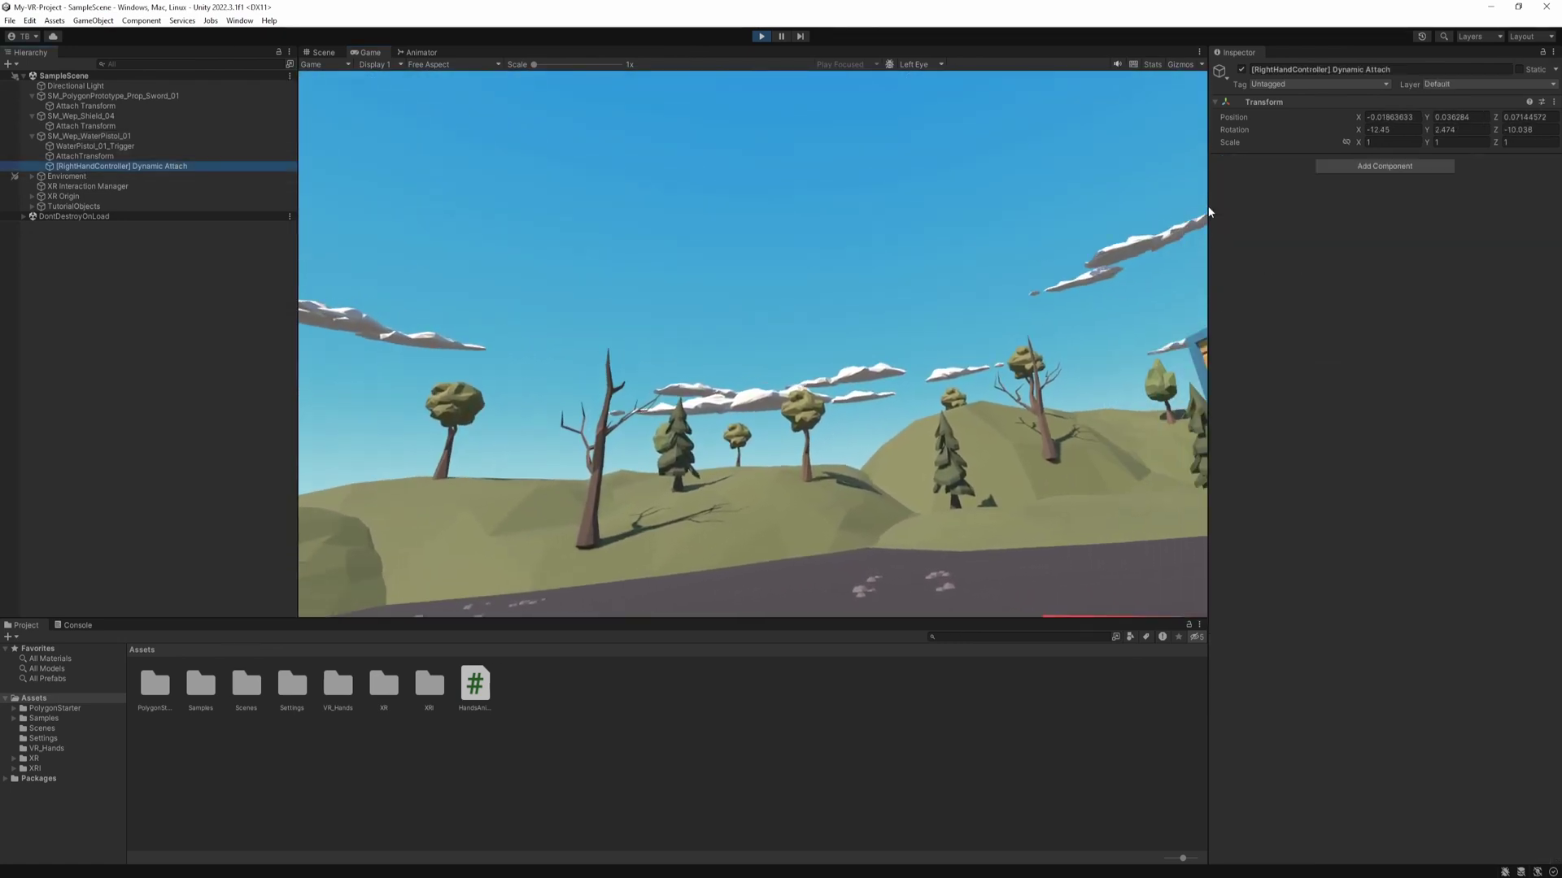
{"action": "right_click", "coordinate": [1262, 103]}
{"action": "mouse_move", "coordinate": [1334, 199]}
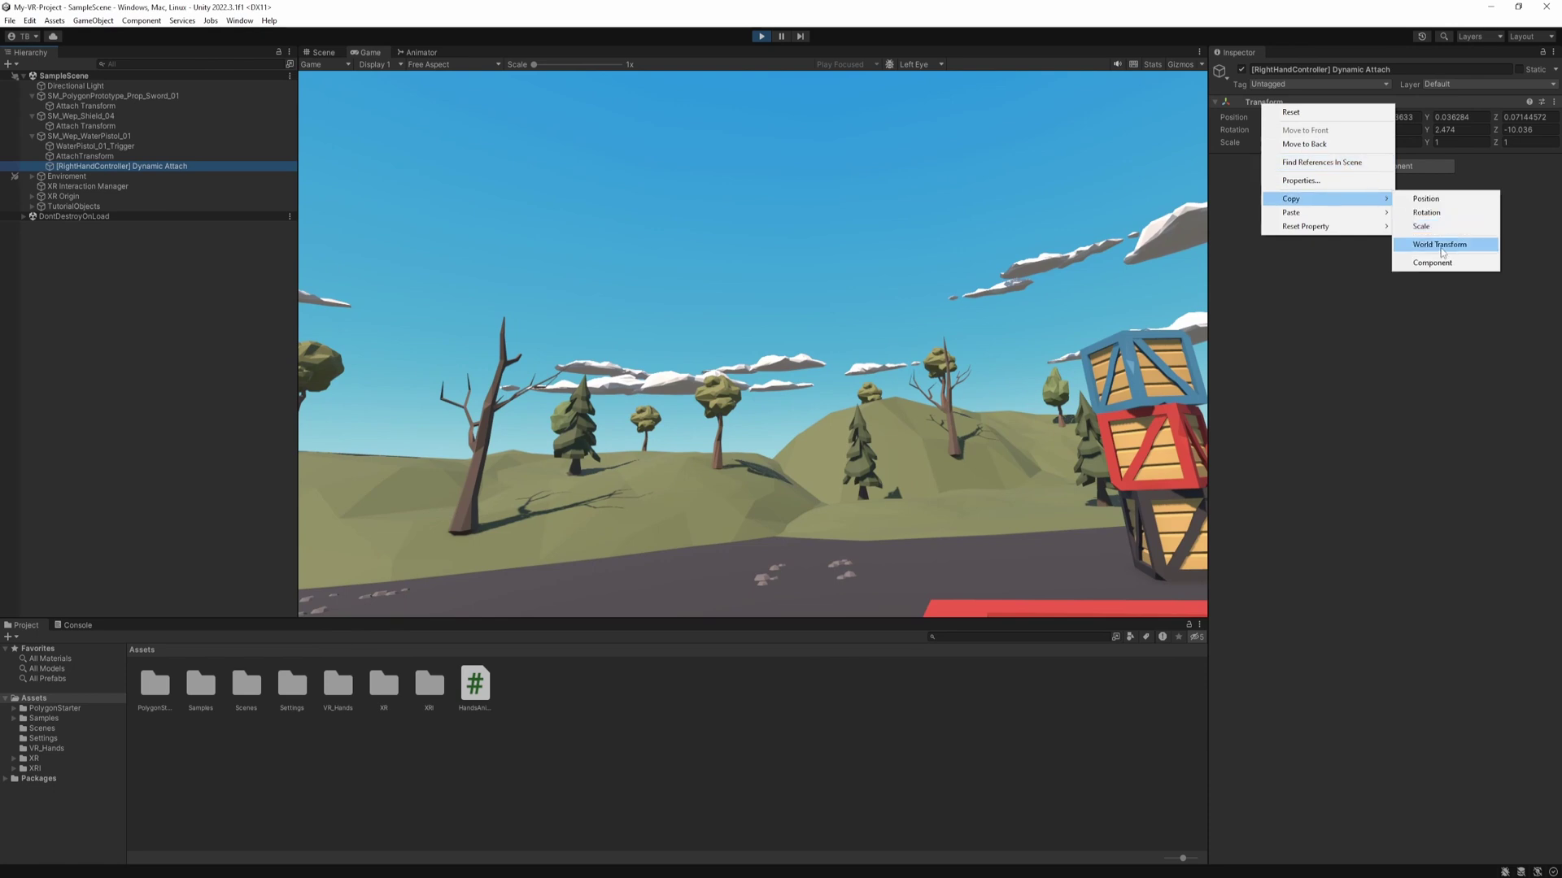
{"action": "left_click", "coordinate": [1440, 245]}
{"action": "left_click", "coordinate": [761, 37]}
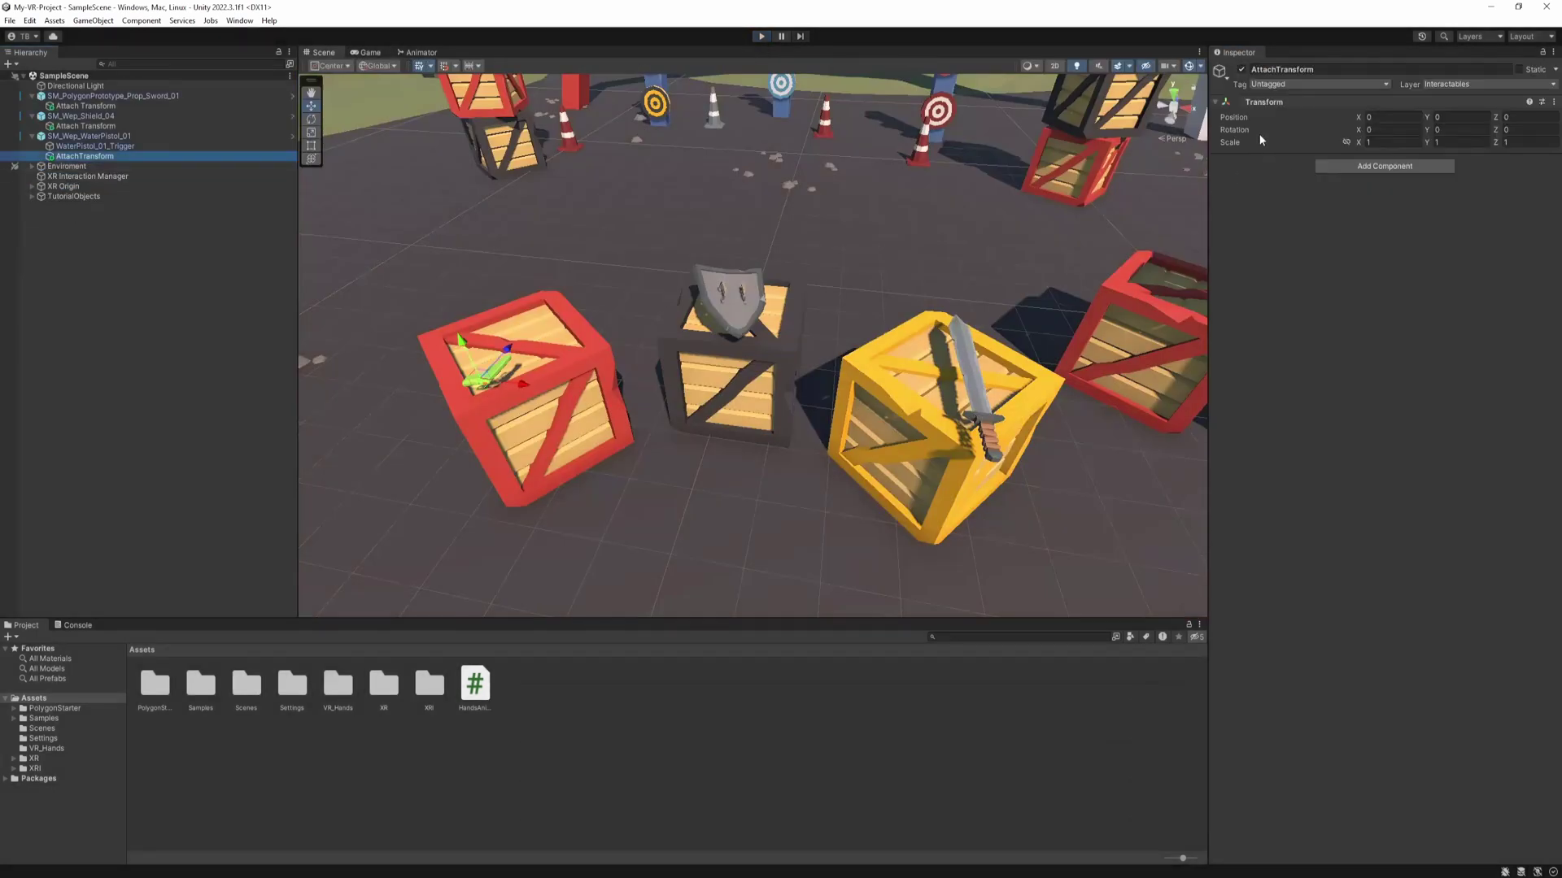
{"action": "right_click", "coordinate": [1275, 102]}
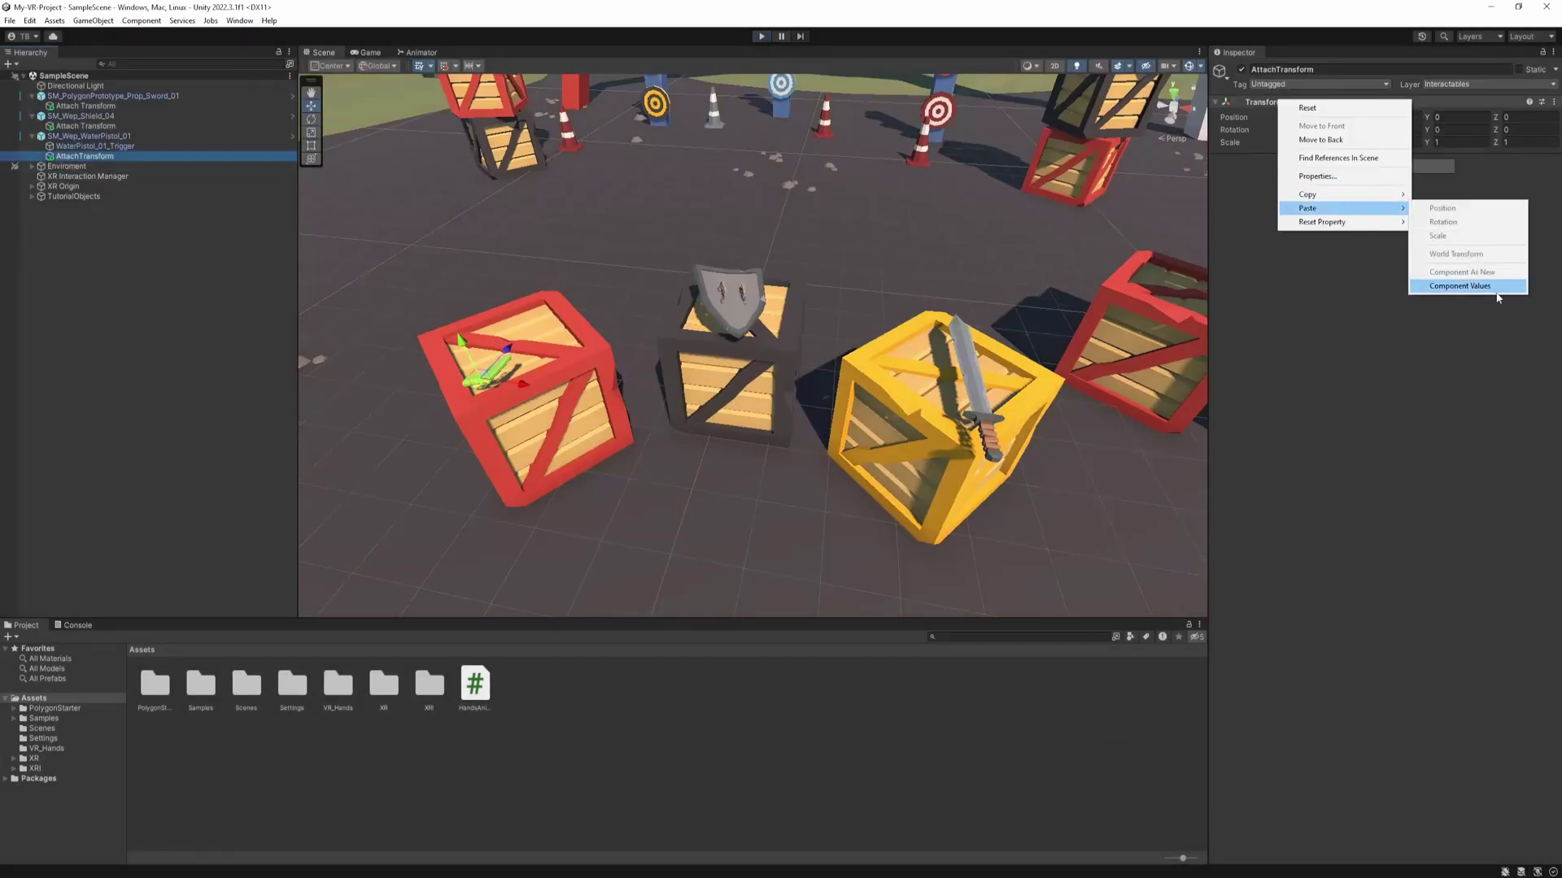
{"action": "left_click", "coordinate": [1459, 286]}
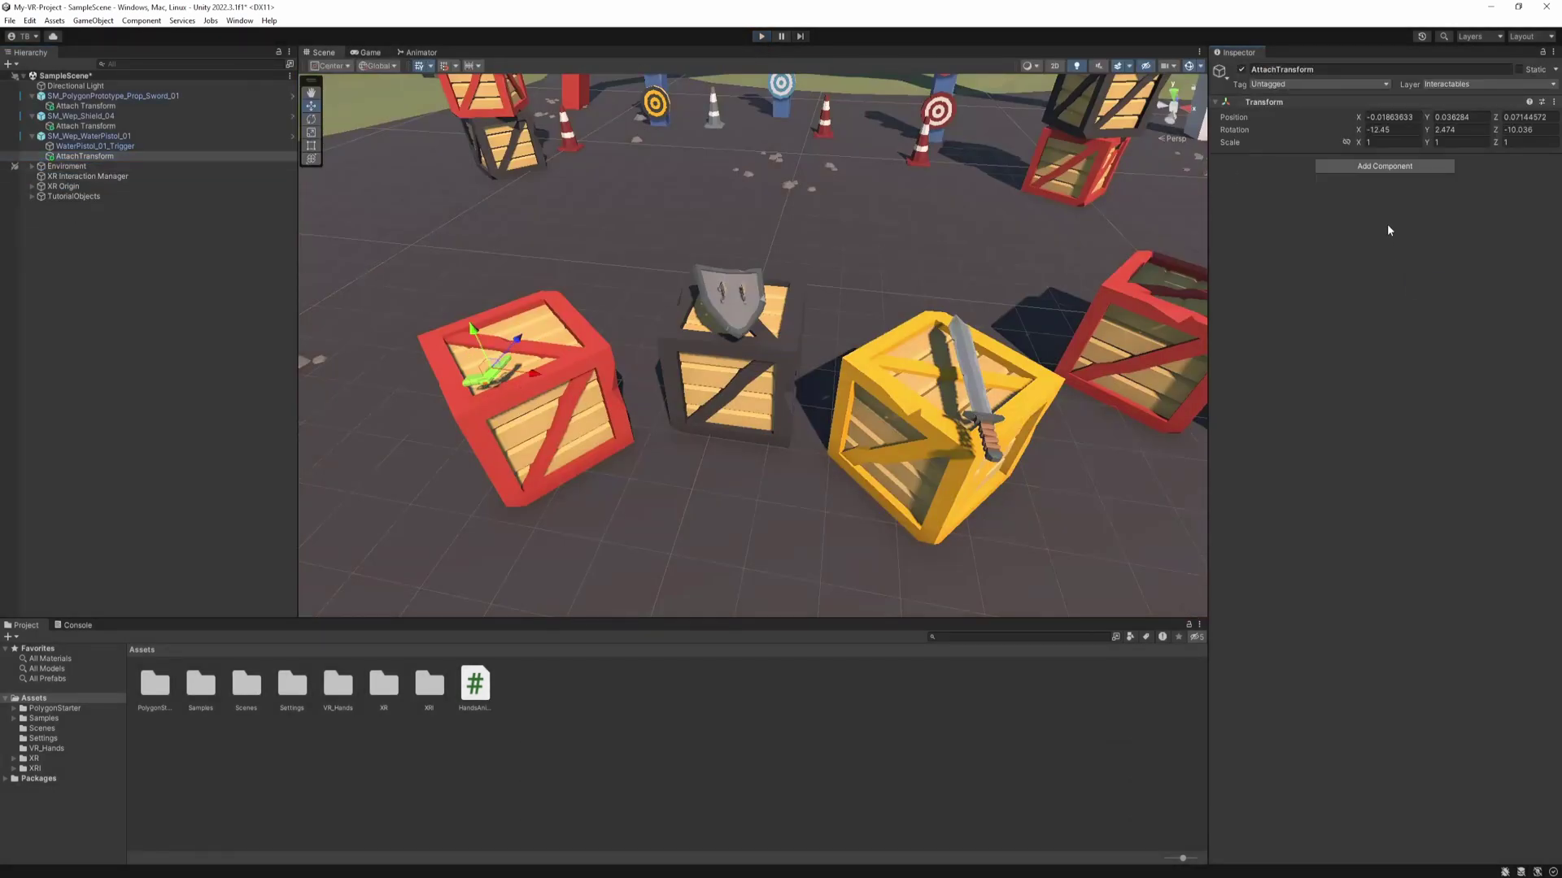
Step: Disable Use Dynamic Attach on the water pistol and test its grip in Play mode
{"action": "left_click", "coordinate": [101, 137]}
{"action": "scroll", "coordinate": [1243, 461], "scroll_direction": "down", "scroll_amount": 5}
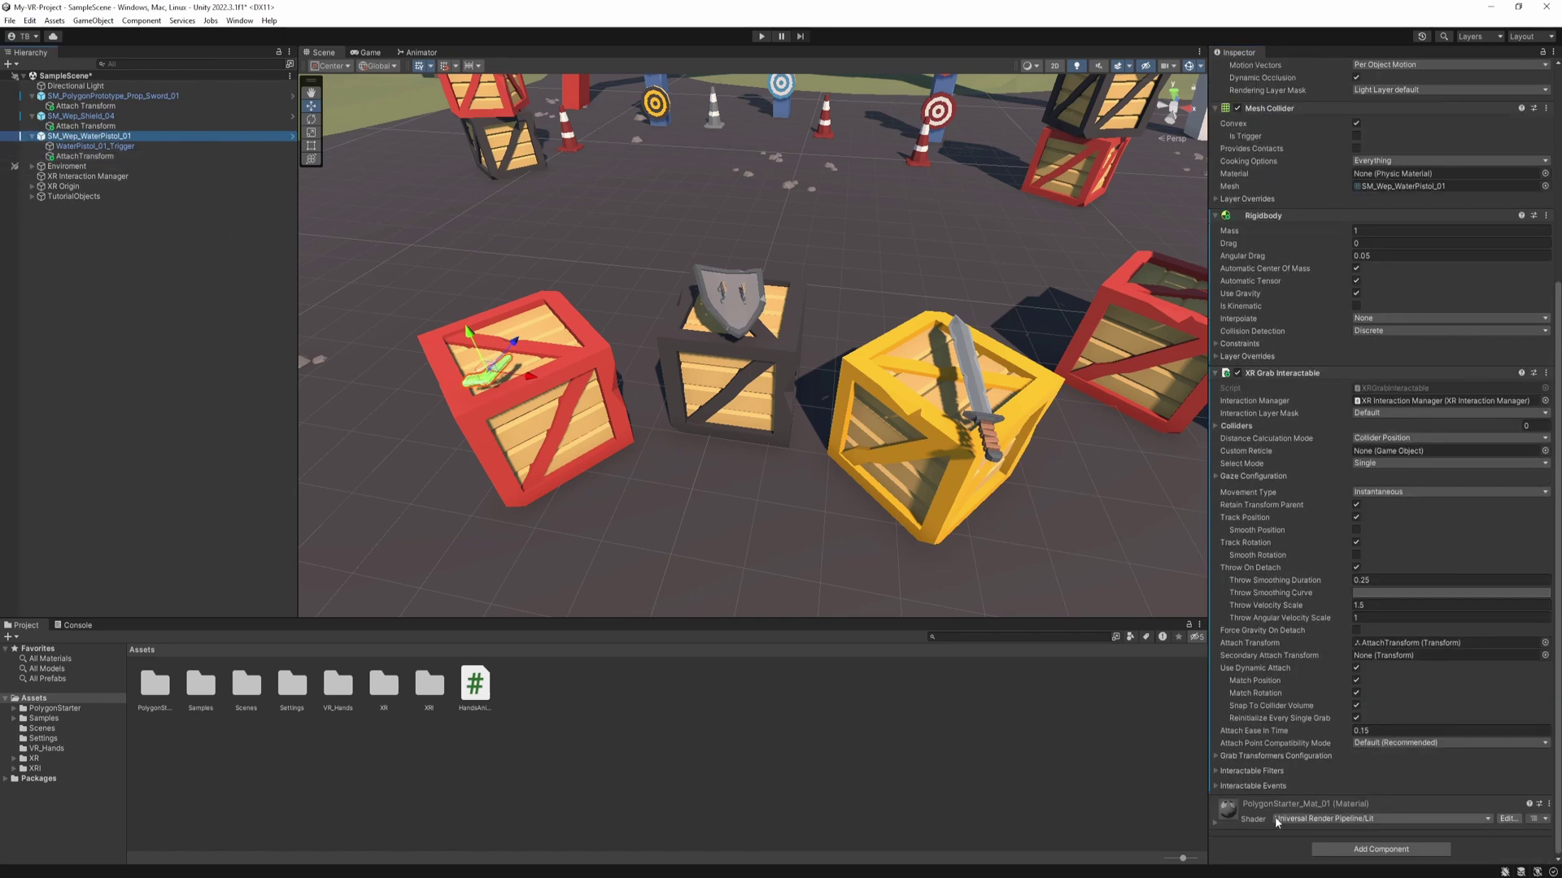
{"action": "left_click", "coordinate": [1357, 669]}
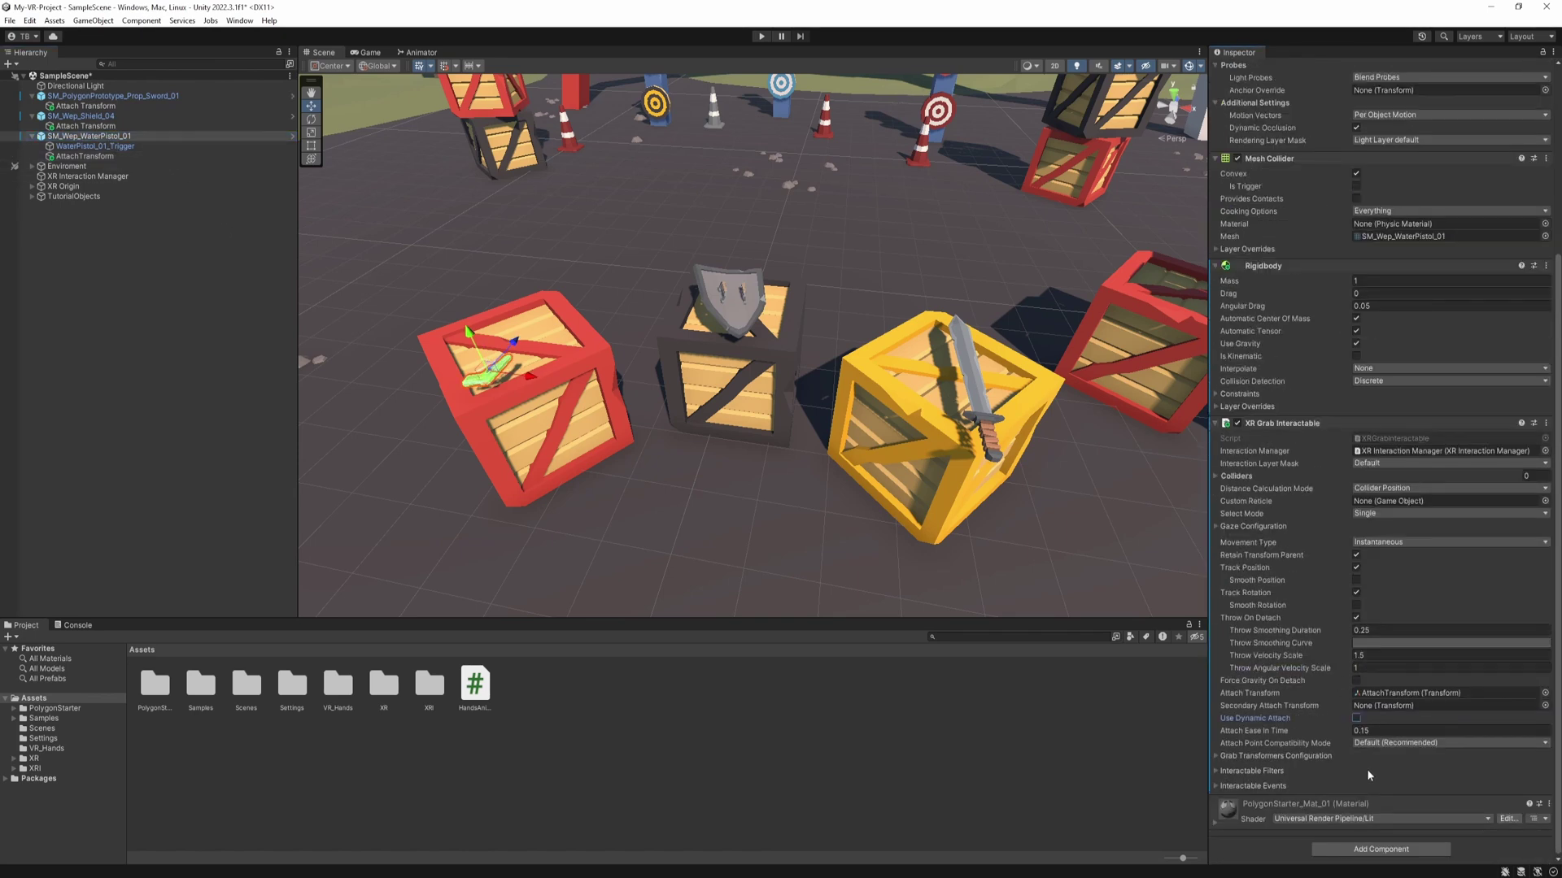
{"action": "left_click", "coordinate": [761, 39]}
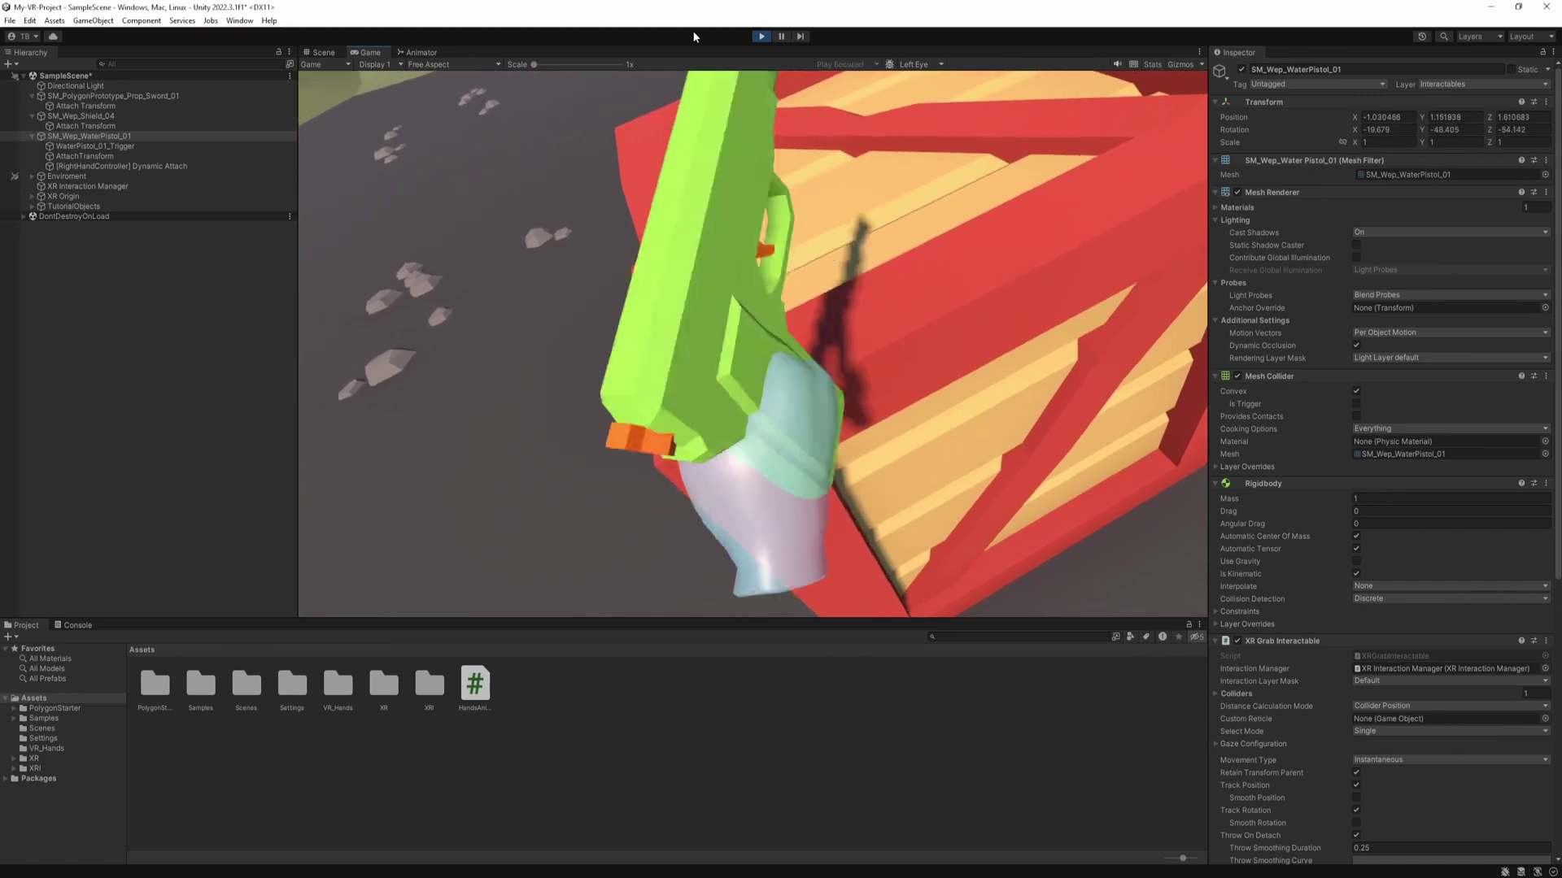
{"action": "key", "text": "ctrl+p"}
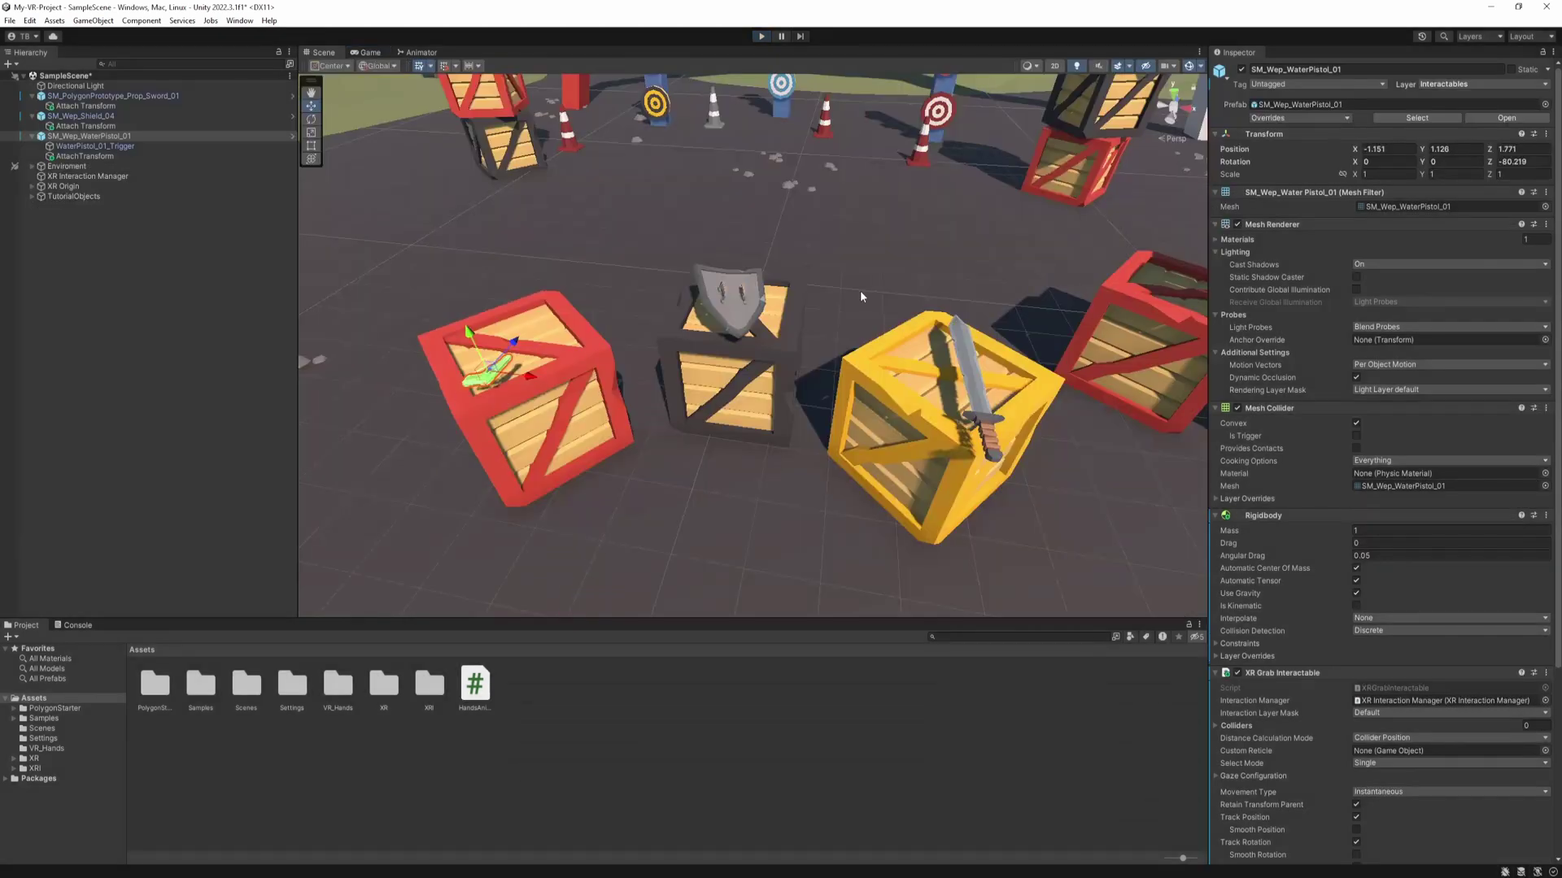
Step: Grab the shield in Play mode, copy the Transform component of its [LeftHandController] Dynamic Attach child, and exit Play mode
{"action": "left_click", "coordinate": [120, 117]}
{"action": "left_click", "coordinate": [768, 34]}
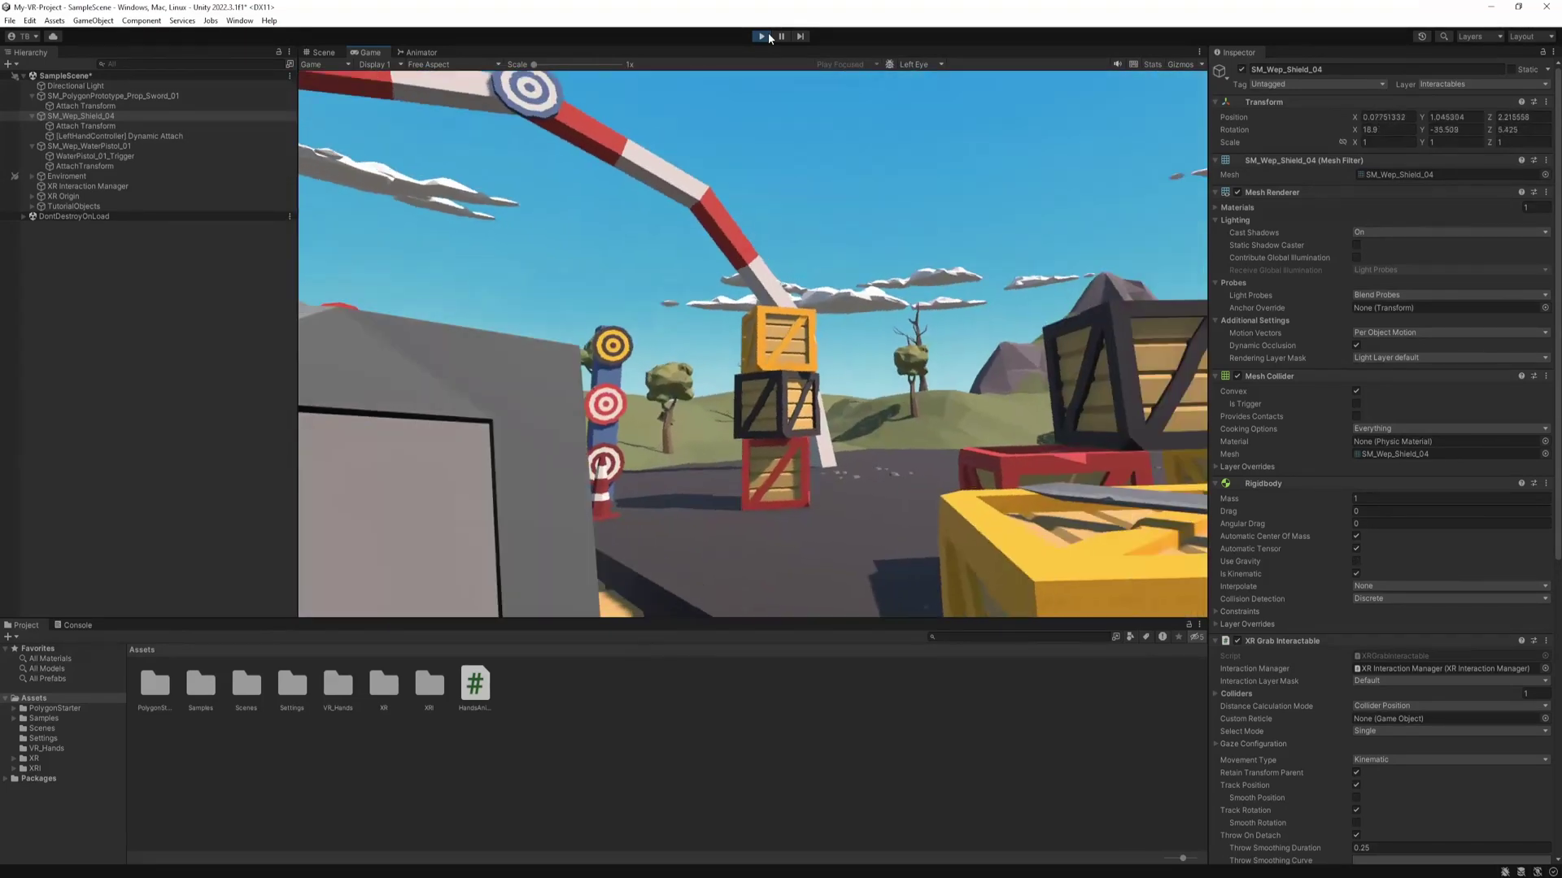
{"action": "right_click", "coordinate": [116, 136]}
{"action": "right_click", "coordinate": [1263, 101]}
{"action": "left_click", "coordinate": [1447, 262]}
{"action": "left_click", "coordinate": [762, 36]}
Step: Paste the copied component values onto the shield's Attach Transform and disable Use Dynamic Attach on the shield
{"action": "left_click", "coordinate": [85, 126]}
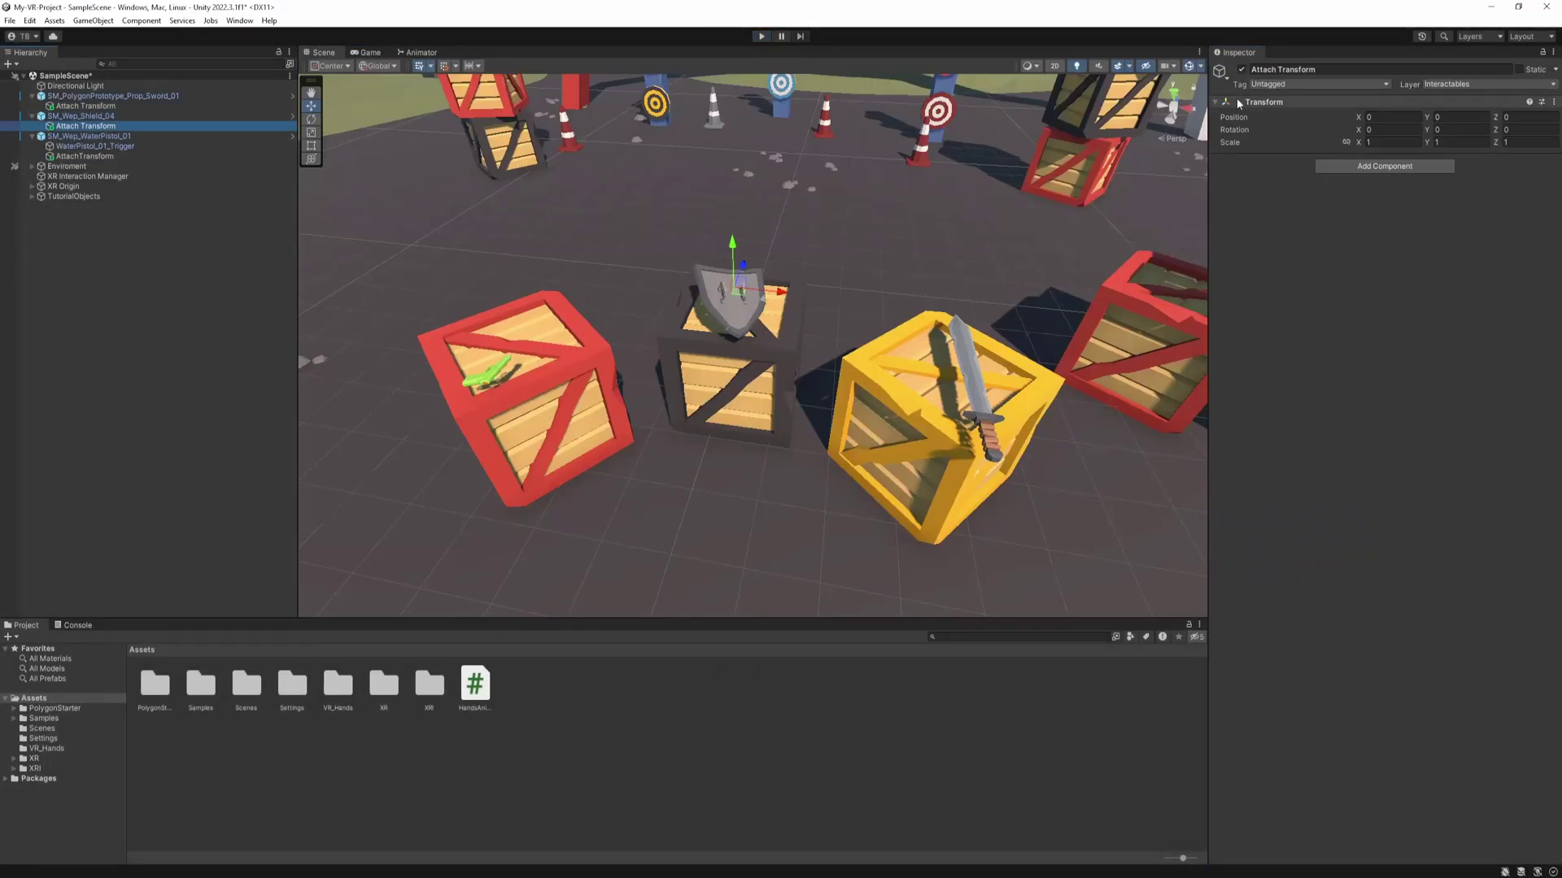
{"action": "right_click", "coordinate": [1266, 102]}
{"action": "mouse_move", "coordinate": [1373, 213]}
{"action": "left_click", "coordinate": [1448, 288]}
Step: Copy the Transform component of the sword's [RightHandController] Dynamic Attach in Play mode and paste its values onto the sword's Attach Transform after exiting
{"action": "left_click", "coordinate": [113, 96]}
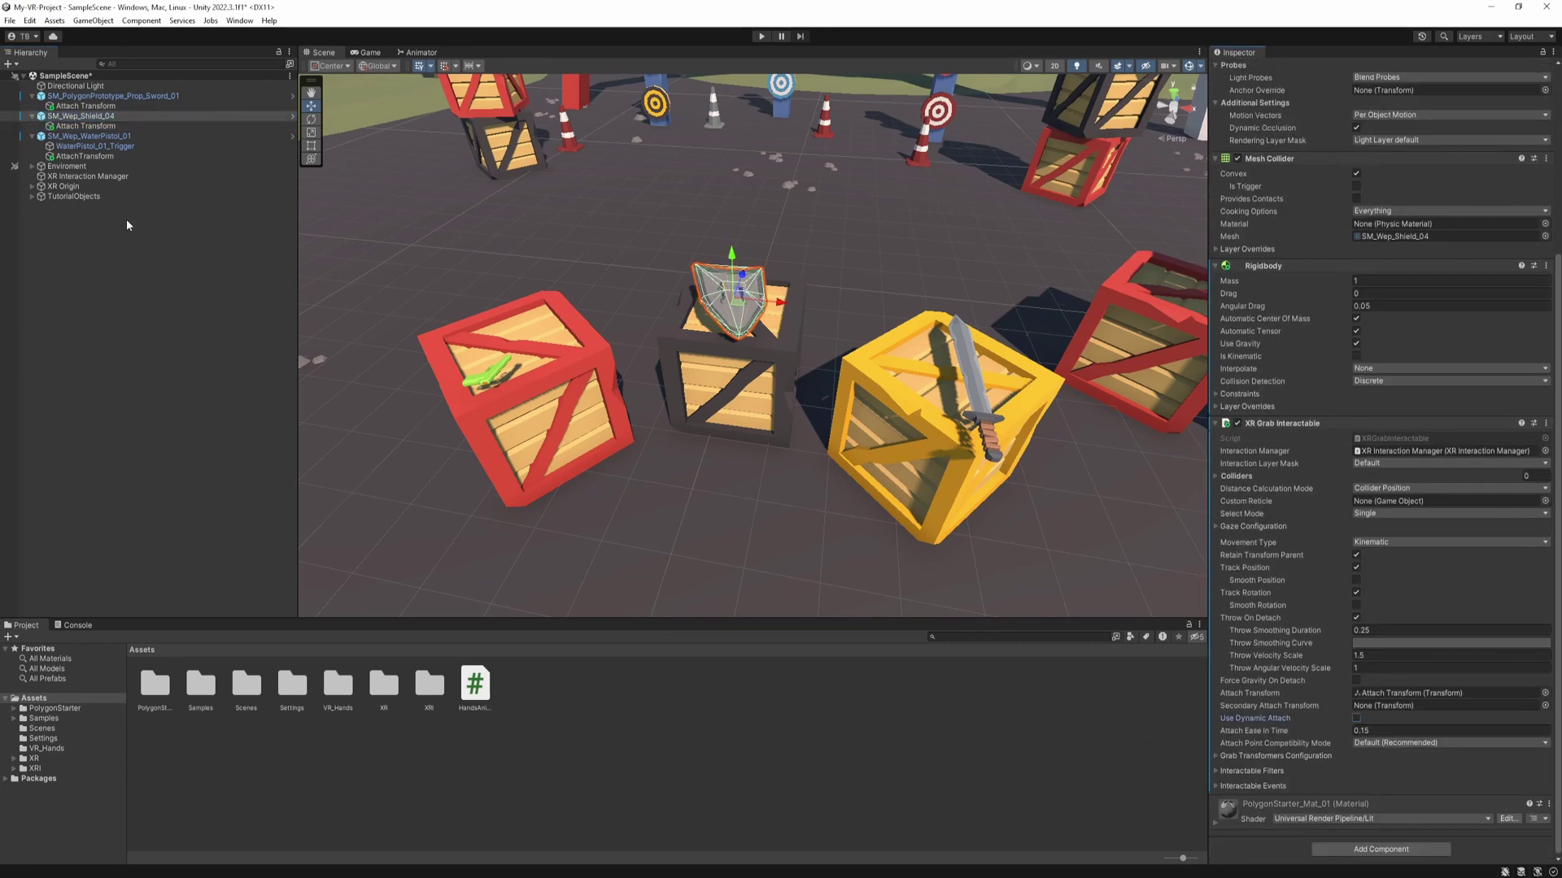
{"action": "left_click", "coordinate": [762, 36]}
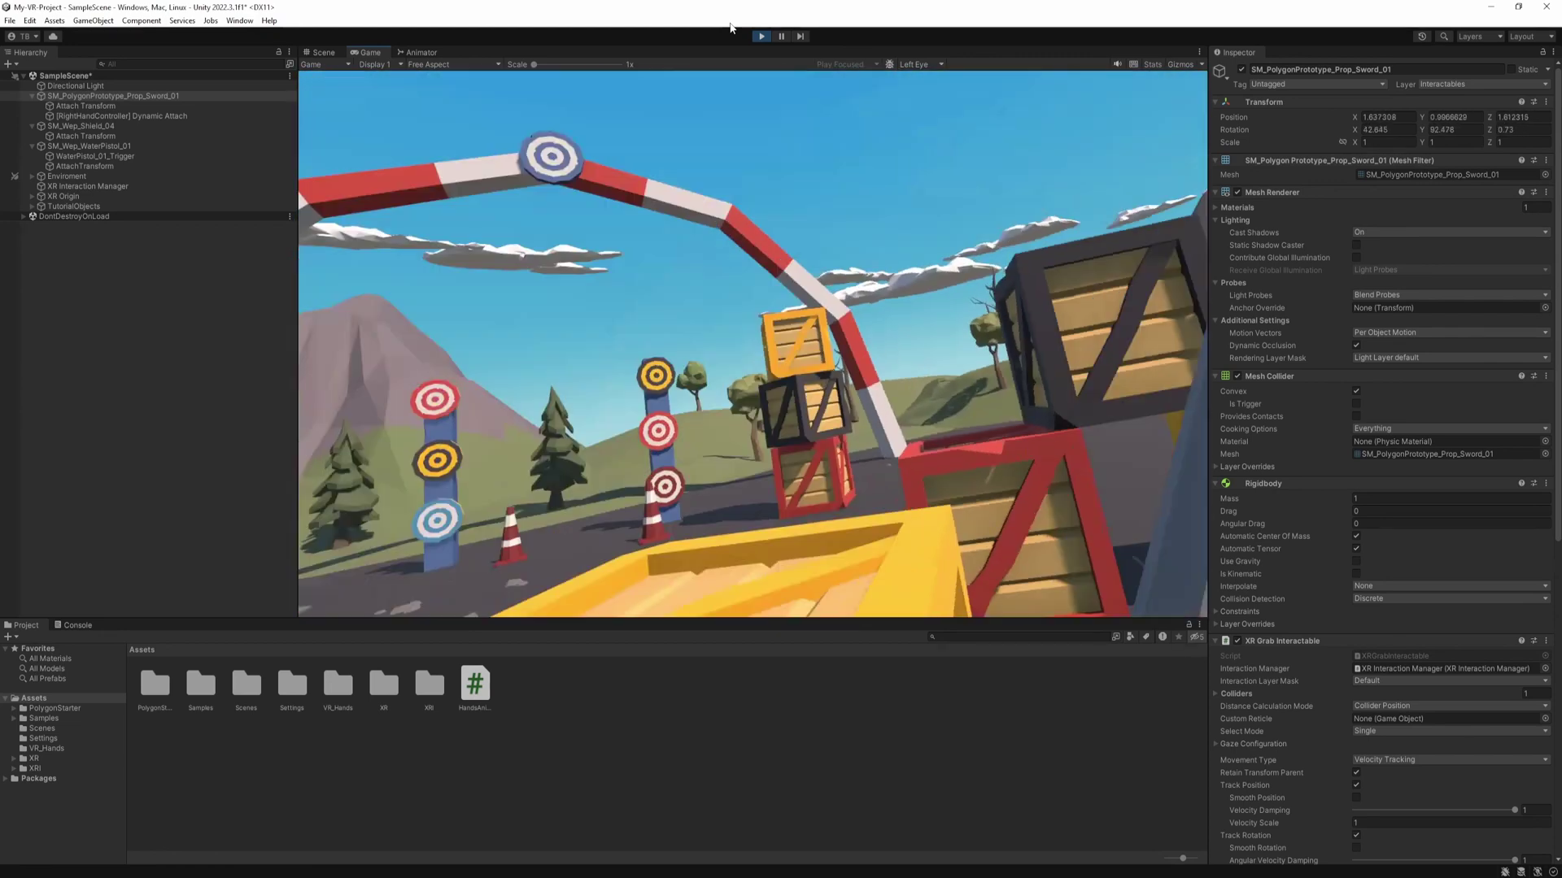
{"action": "left_click", "coordinate": [85, 106]}
{"action": "right_click", "coordinate": [1259, 102]}
{"action": "left_click", "coordinate": [1293, 164]}
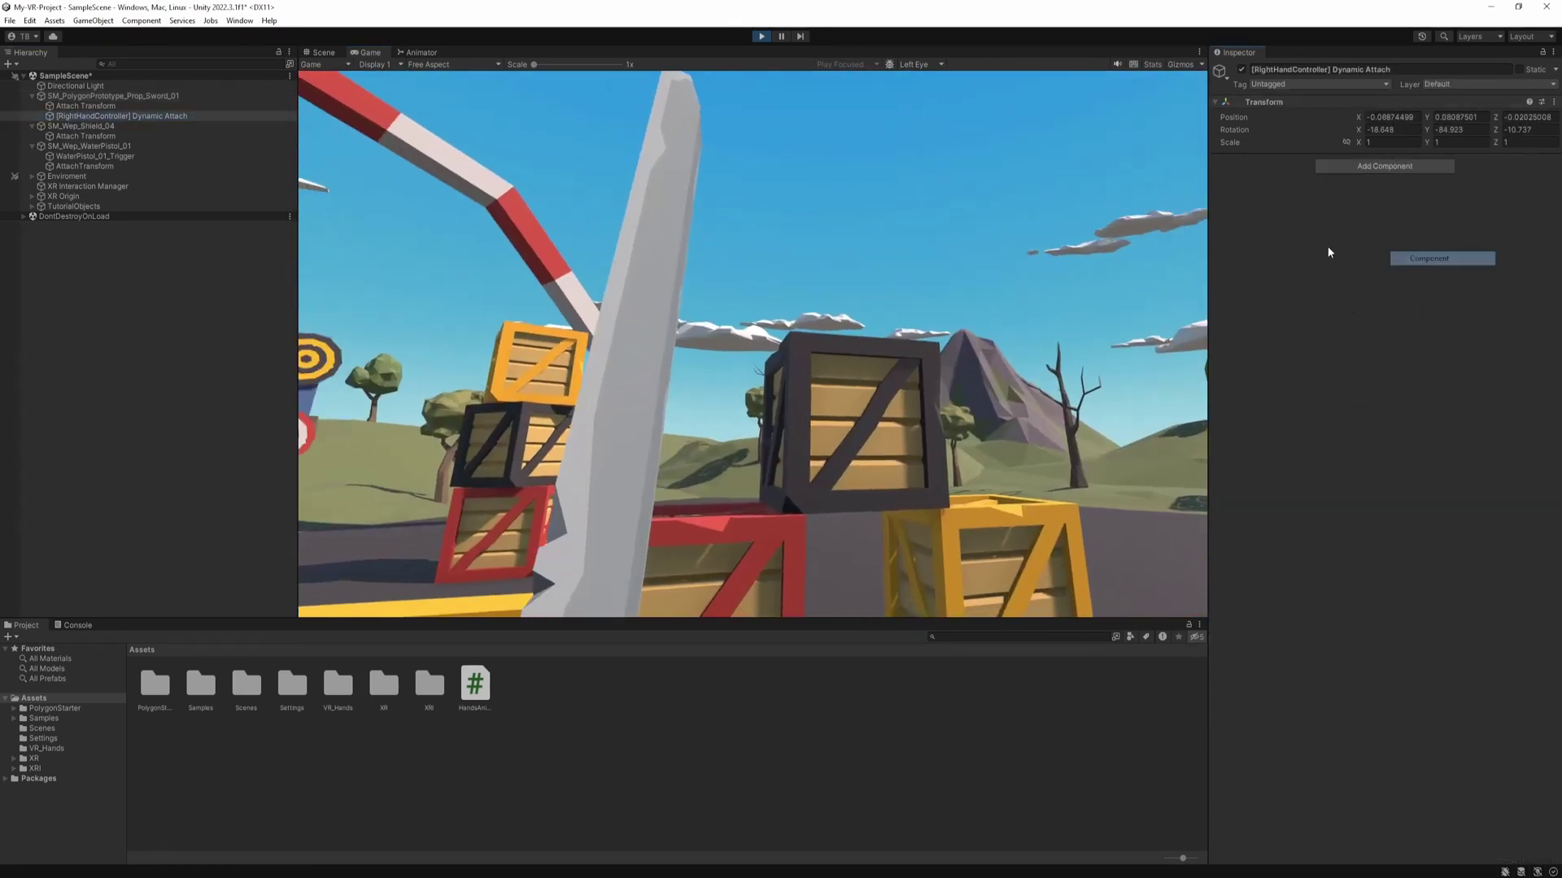
{"action": "key", "text": "ctrl+p"}
{"action": "right_click", "coordinate": [1263, 101]}
{"action": "left_click", "coordinate": [1302, 215]}
Step: Run the scene in Play mode to test how the hands grip the grabbable items
{"action": "left_click", "coordinate": [761, 35]}
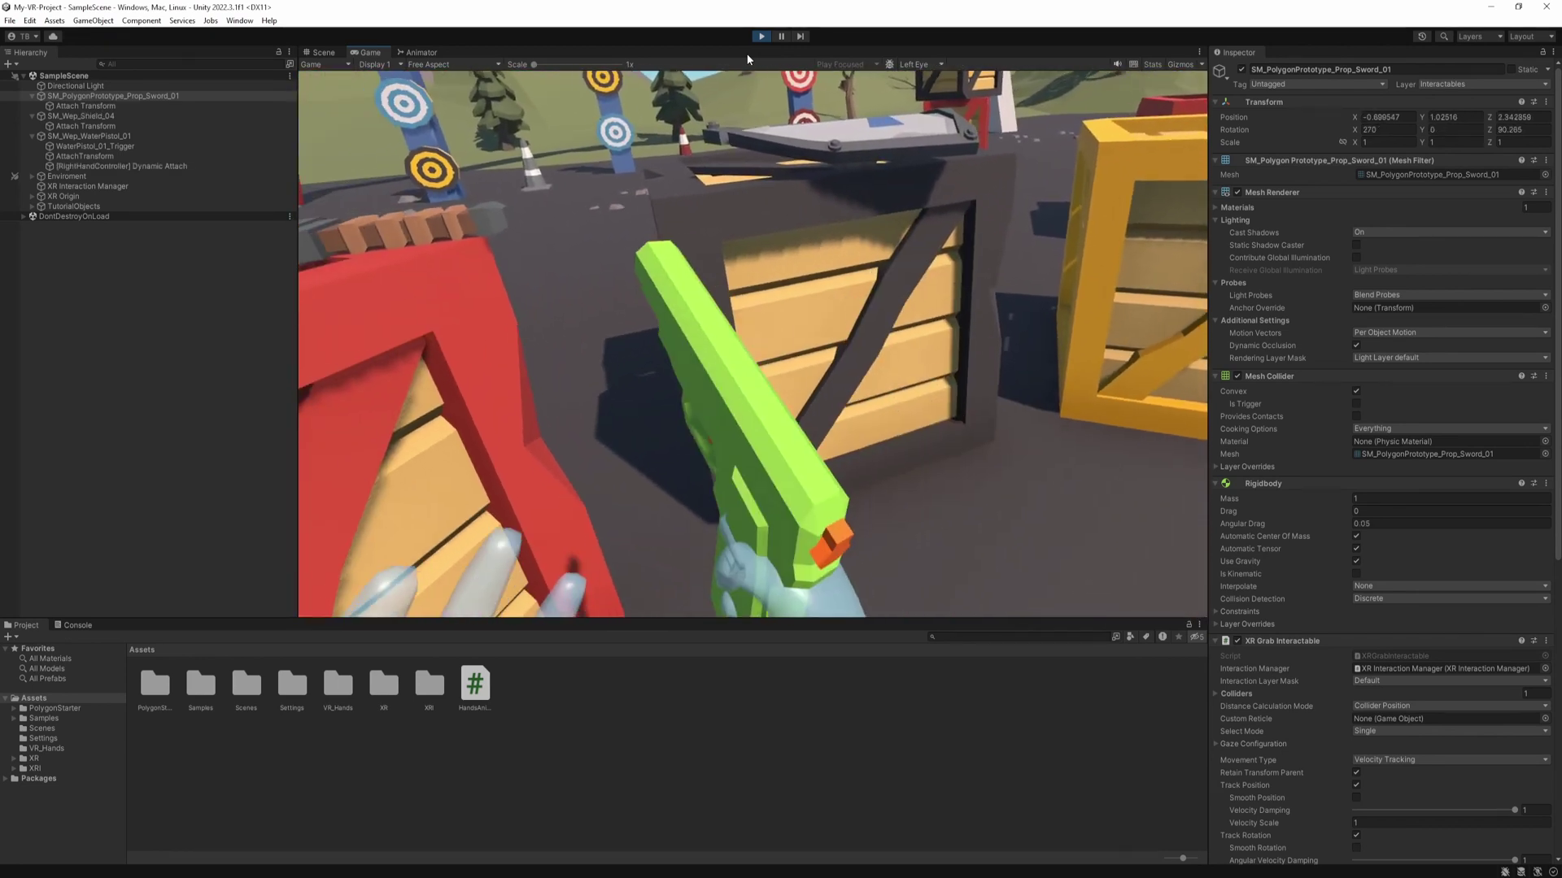
{"action": "left_click", "coordinate": [761, 36]}
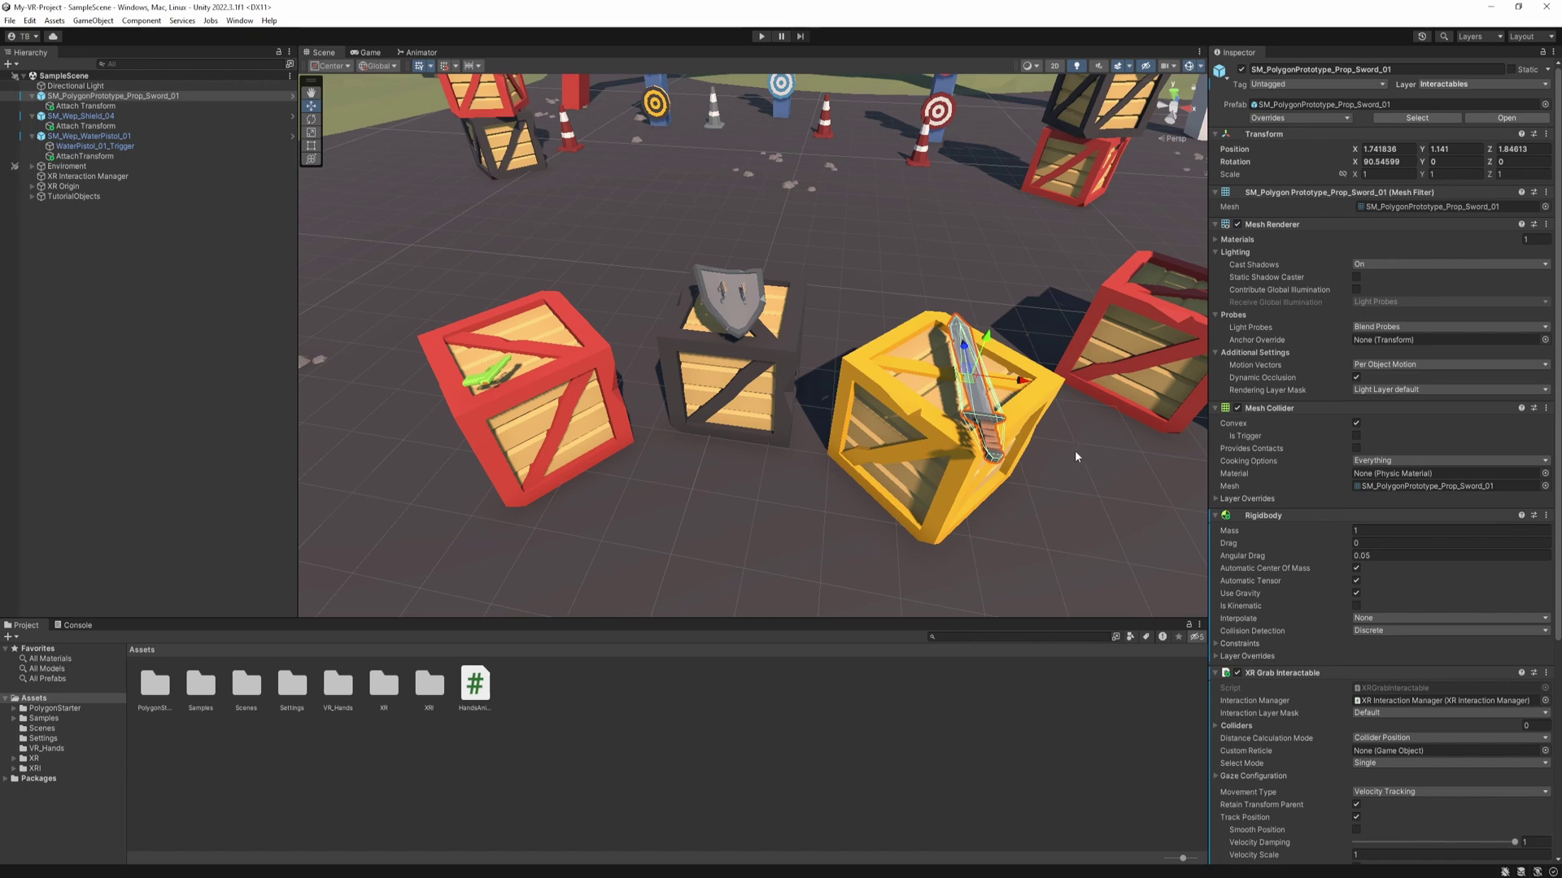
Step: Set the Fixed Timestep in the project's Time settings to 1/90
{"action": "left_click", "coordinate": [28, 20]}
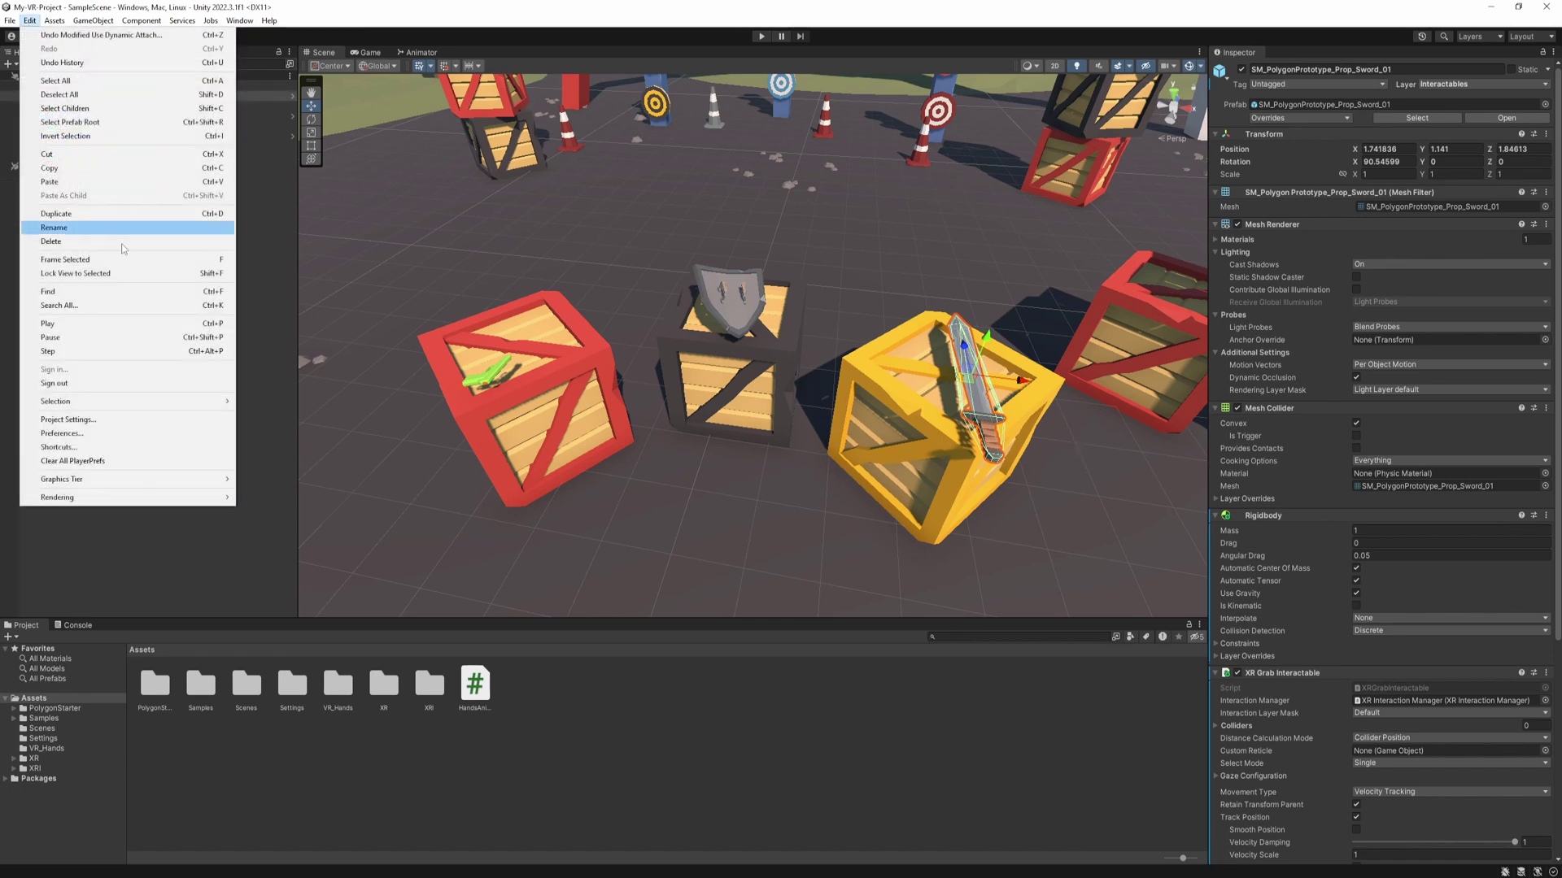
{"action": "left_click", "coordinate": [160, 424]}
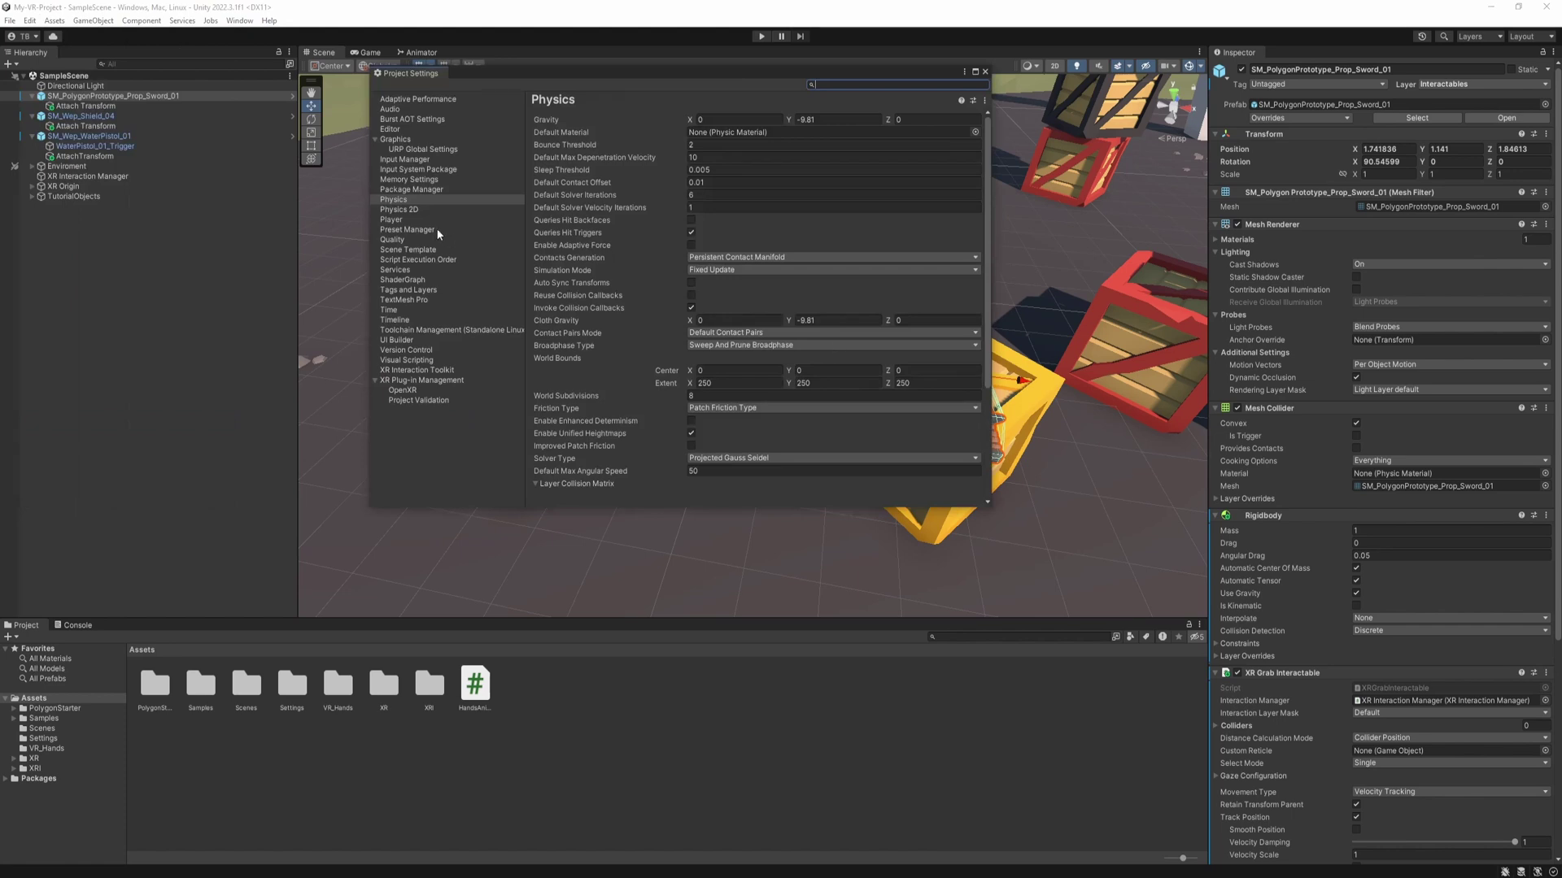
{"action": "left_click", "coordinate": [415, 310]}
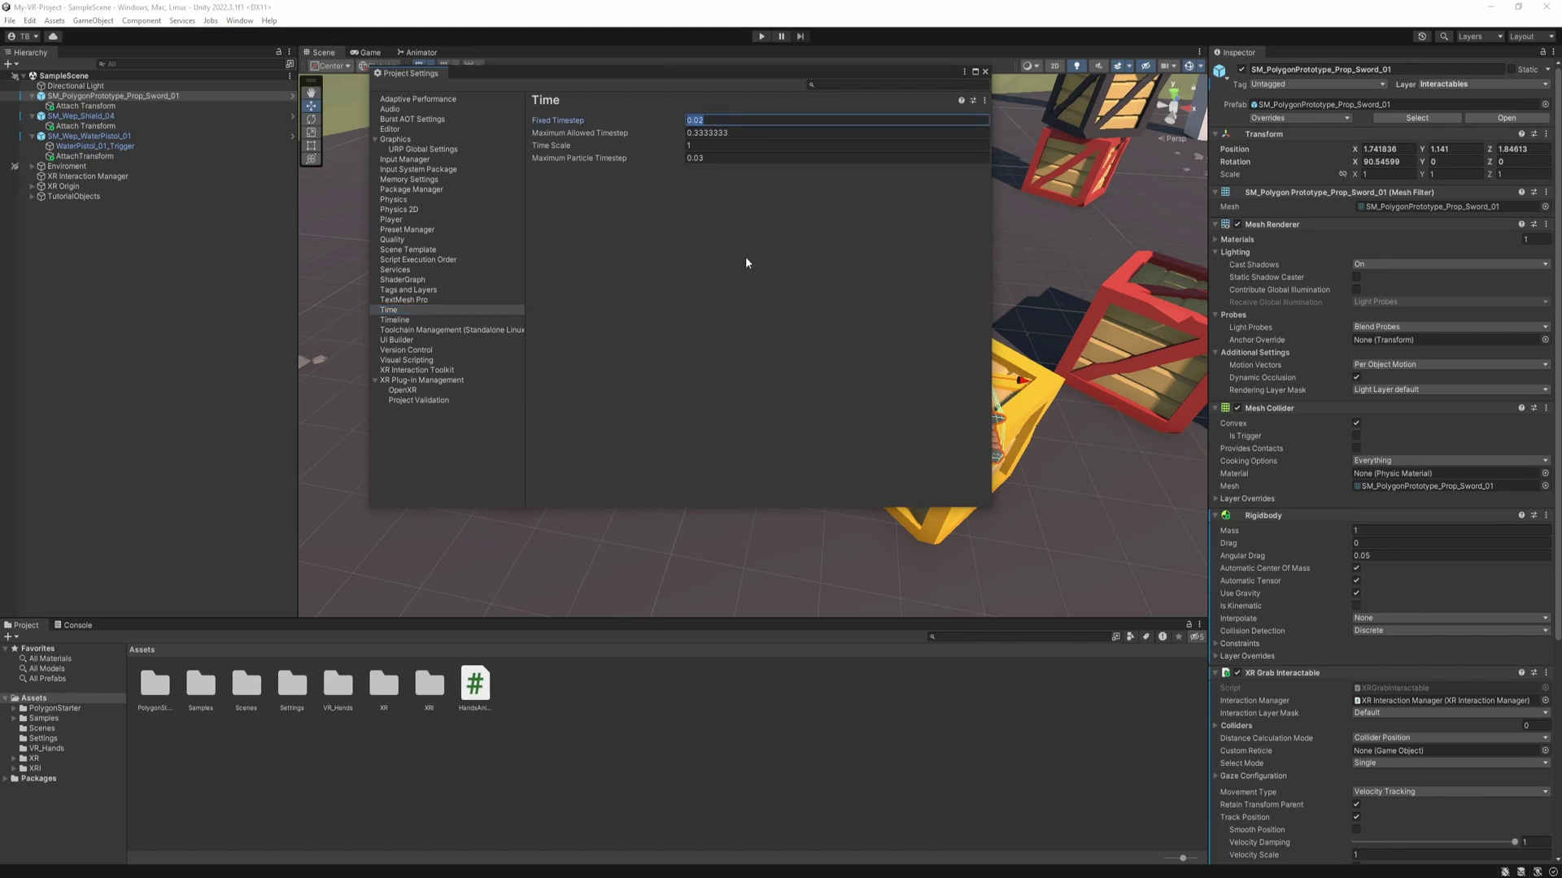
{"action": "type", "text": "1/90"}
{"action": "key", "text": "Return"}
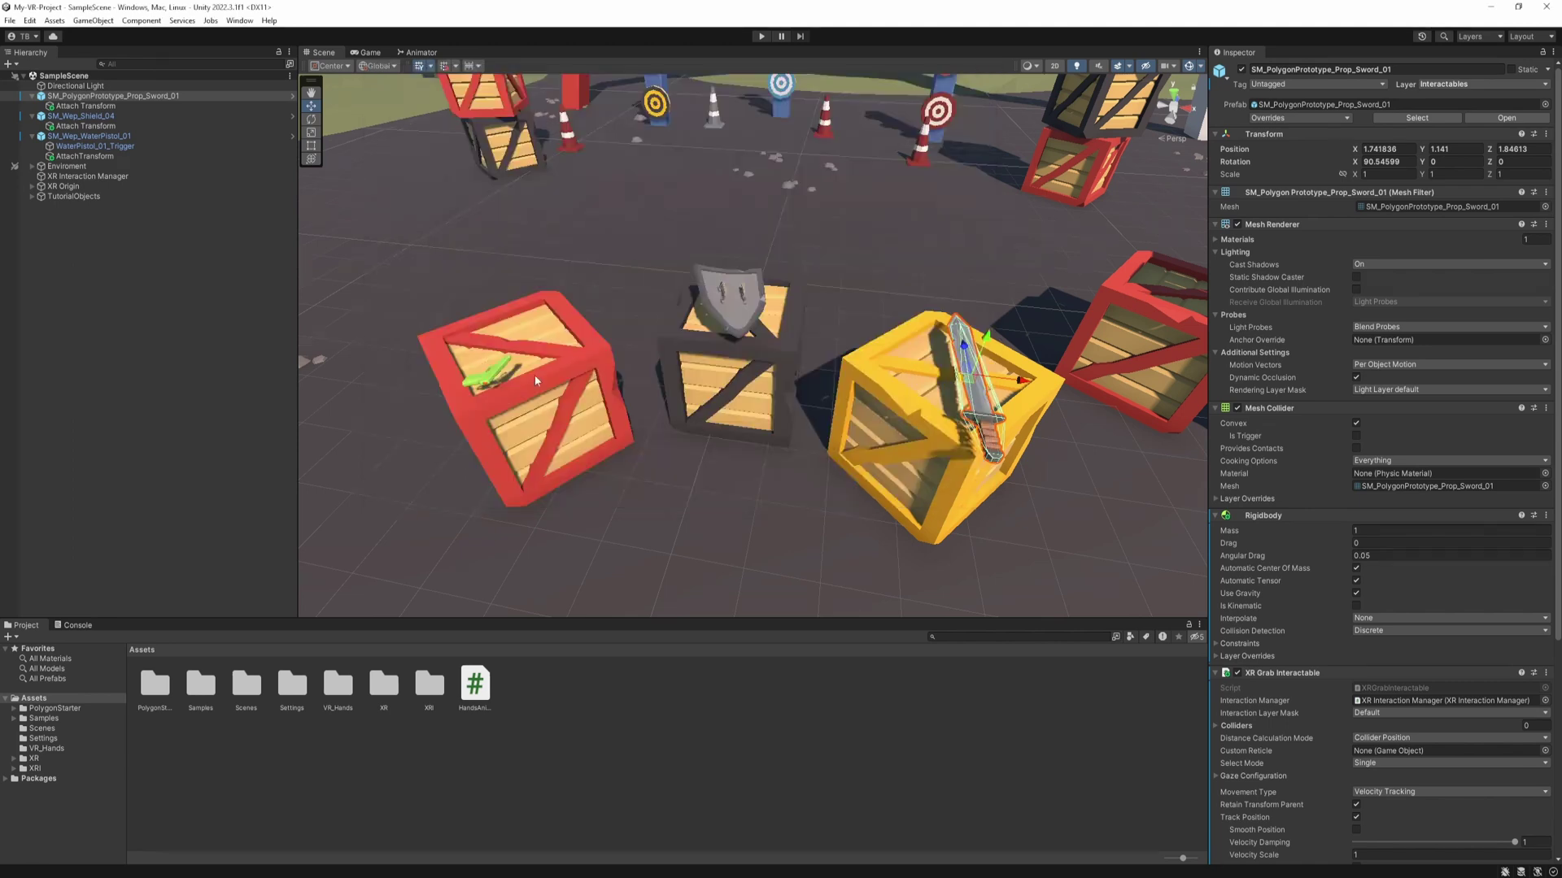
Step: Run the scene in Play mode to test how smoothly the held items follow the hands, and exit Play mode
{"action": "left_click", "coordinate": [761, 36]}
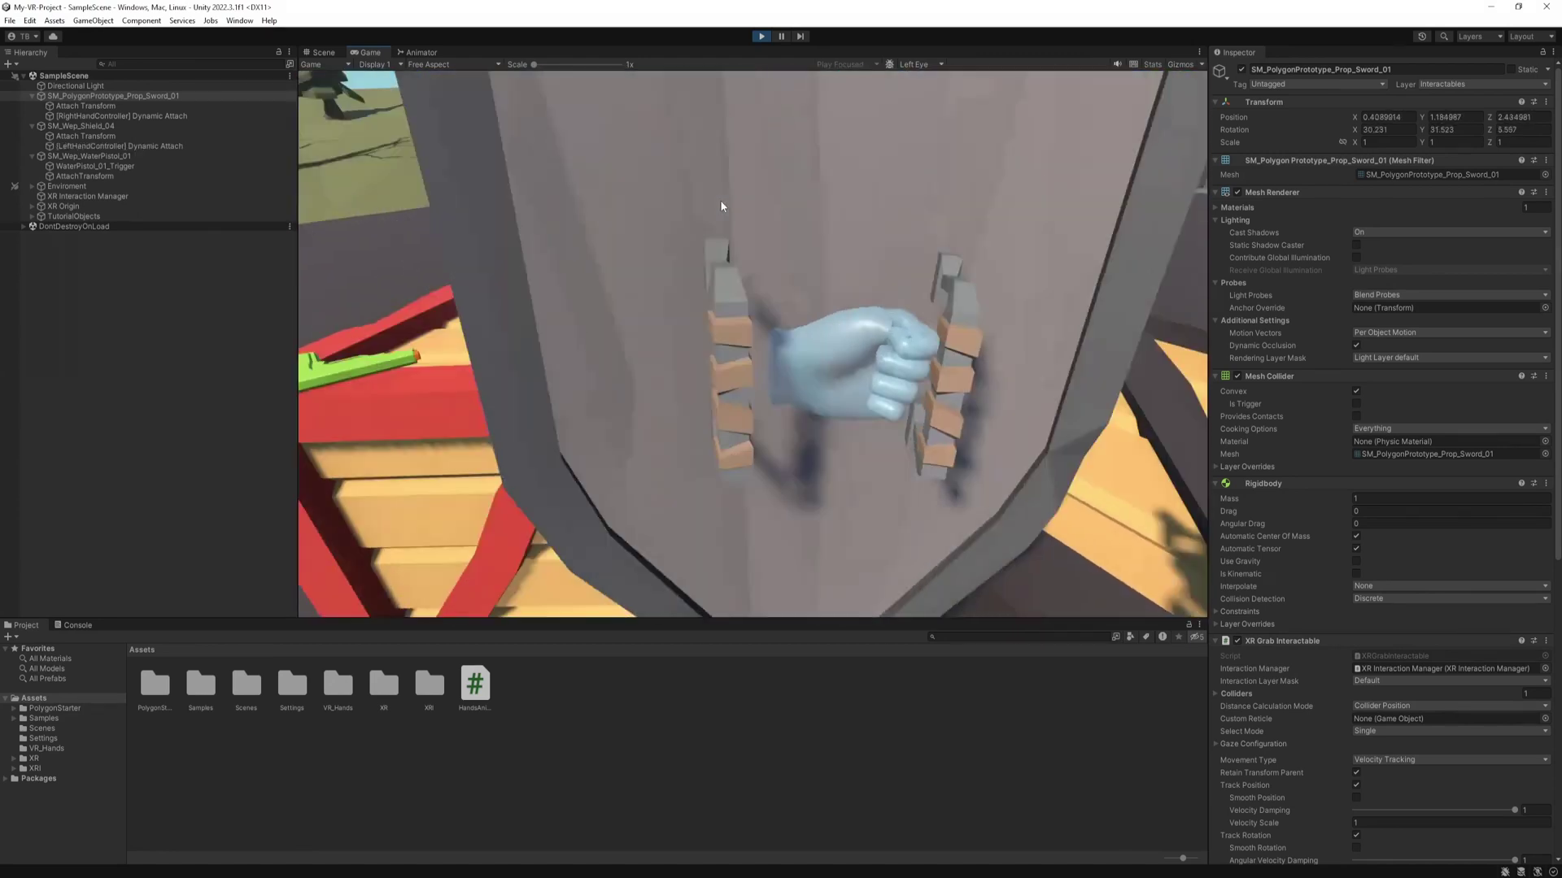
{"action": "key", "text": "ctrl+p"}
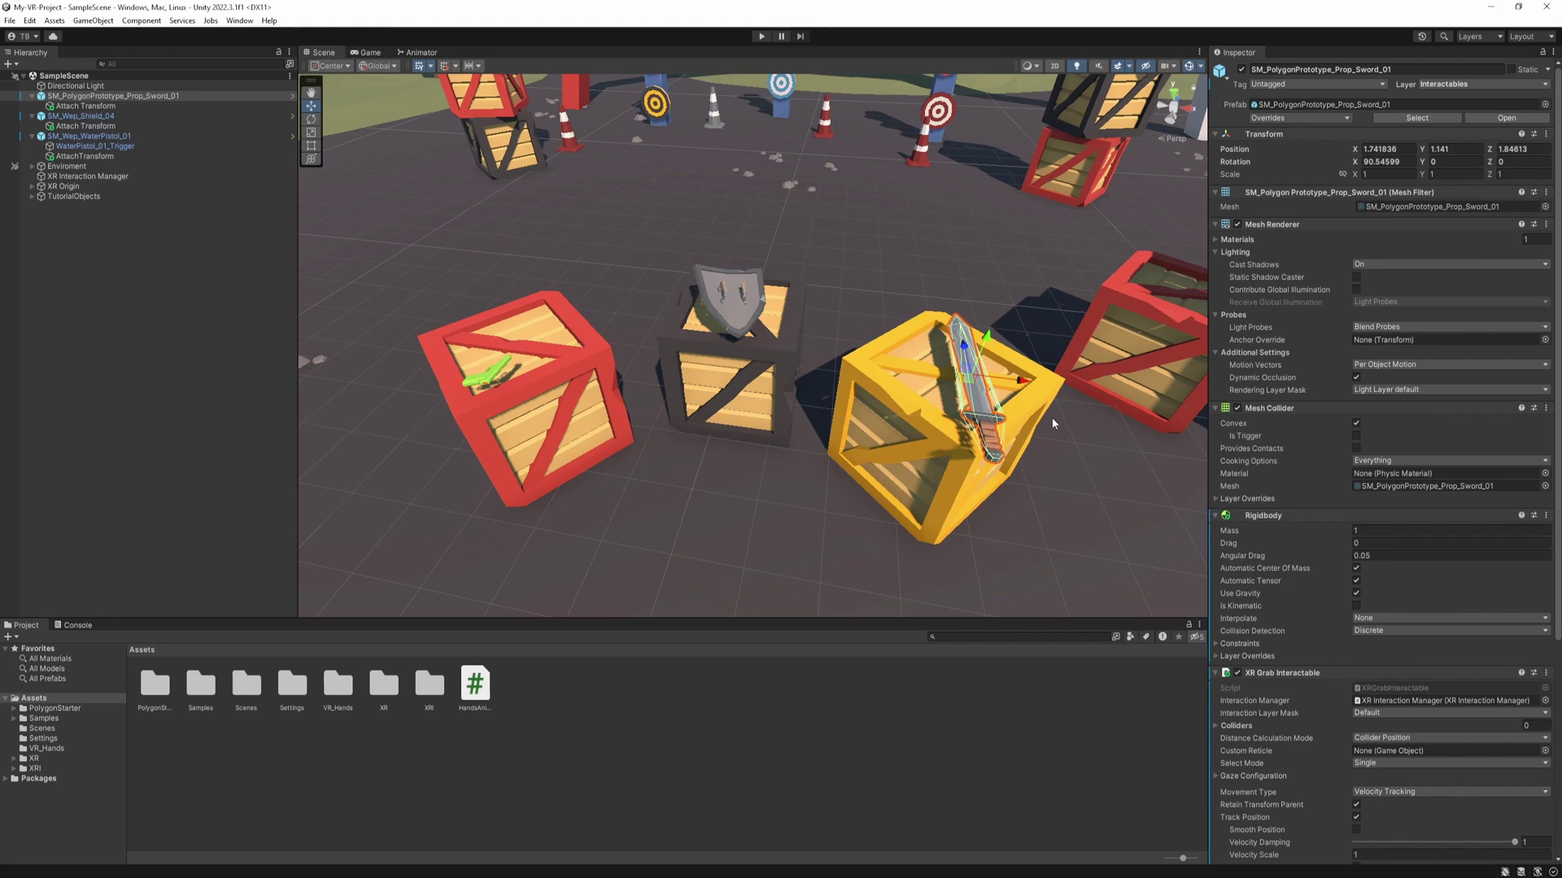
Step: Reopen the Time category of the project settings at the Fixed Timestep value
{"action": "left_click", "coordinate": [29, 20]}
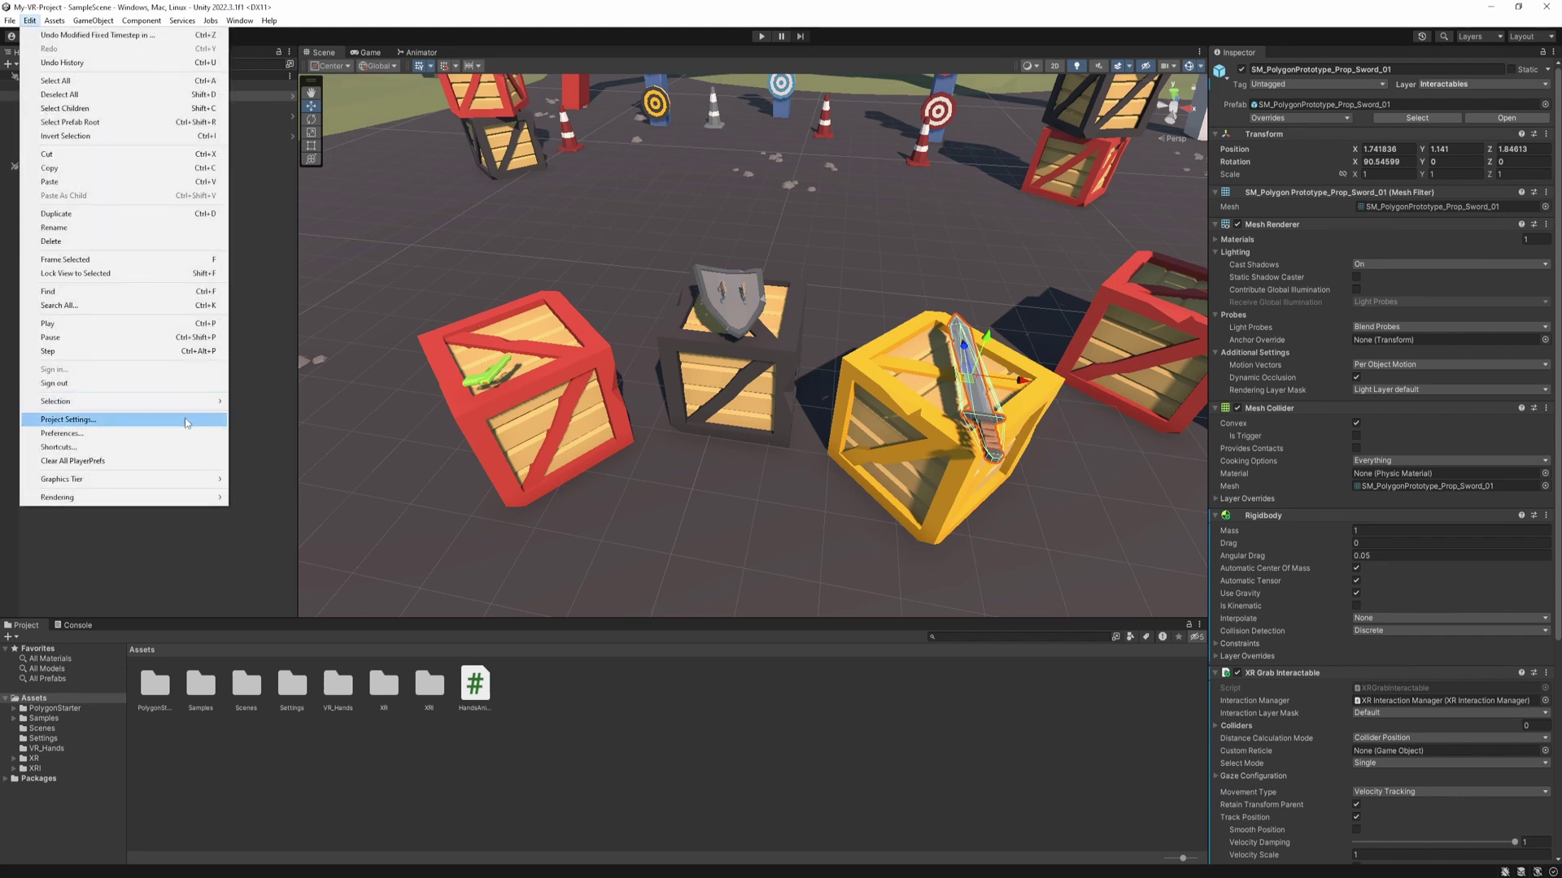
{"action": "left_click", "coordinate": [186, 420]}
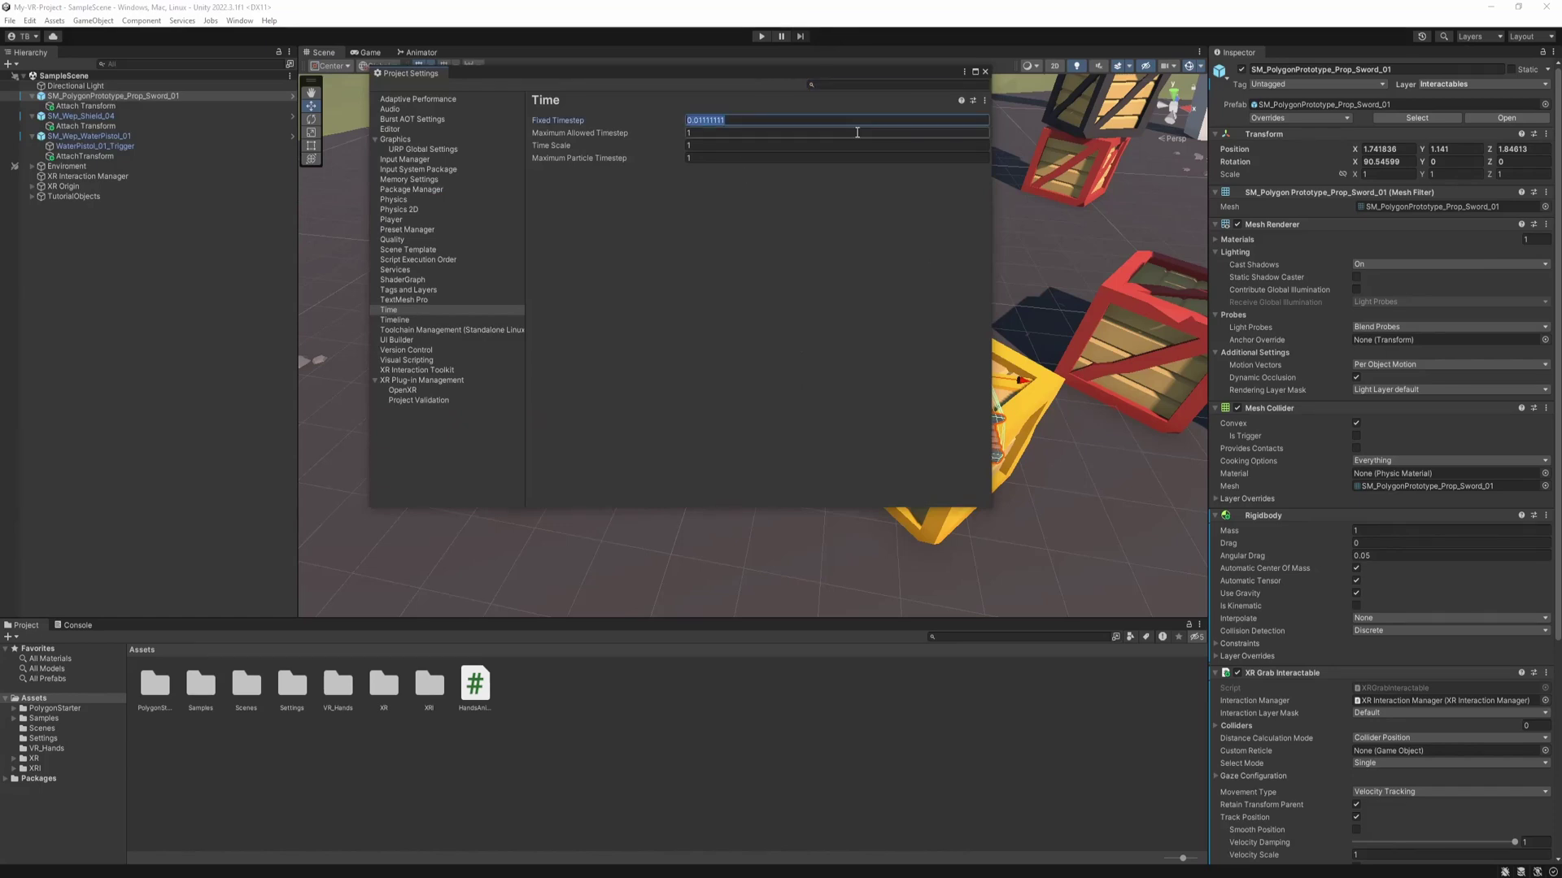